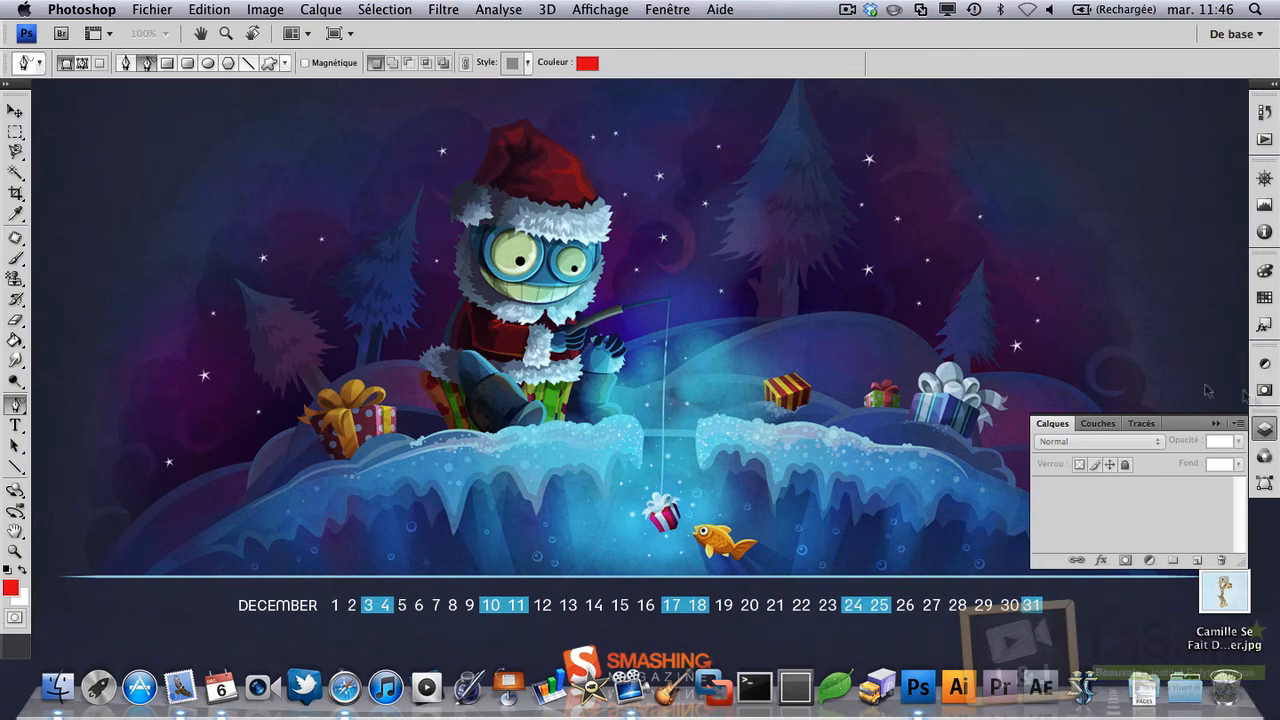
Step: Open Camille Se Fait Détourer.jpg from the desktop in Photoshop and enlarge its document window to fill most of the workspace
drag(1239, 582, 925, 675)
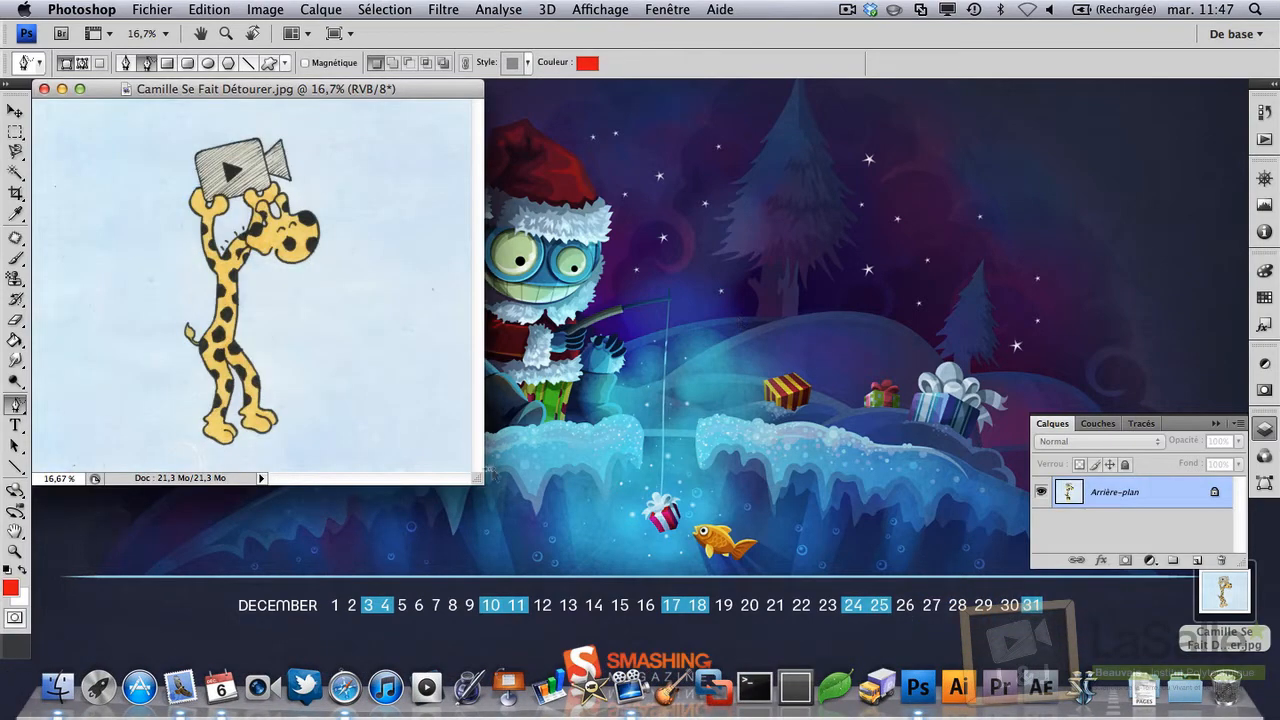
drag(476, 480, 1054, 628)
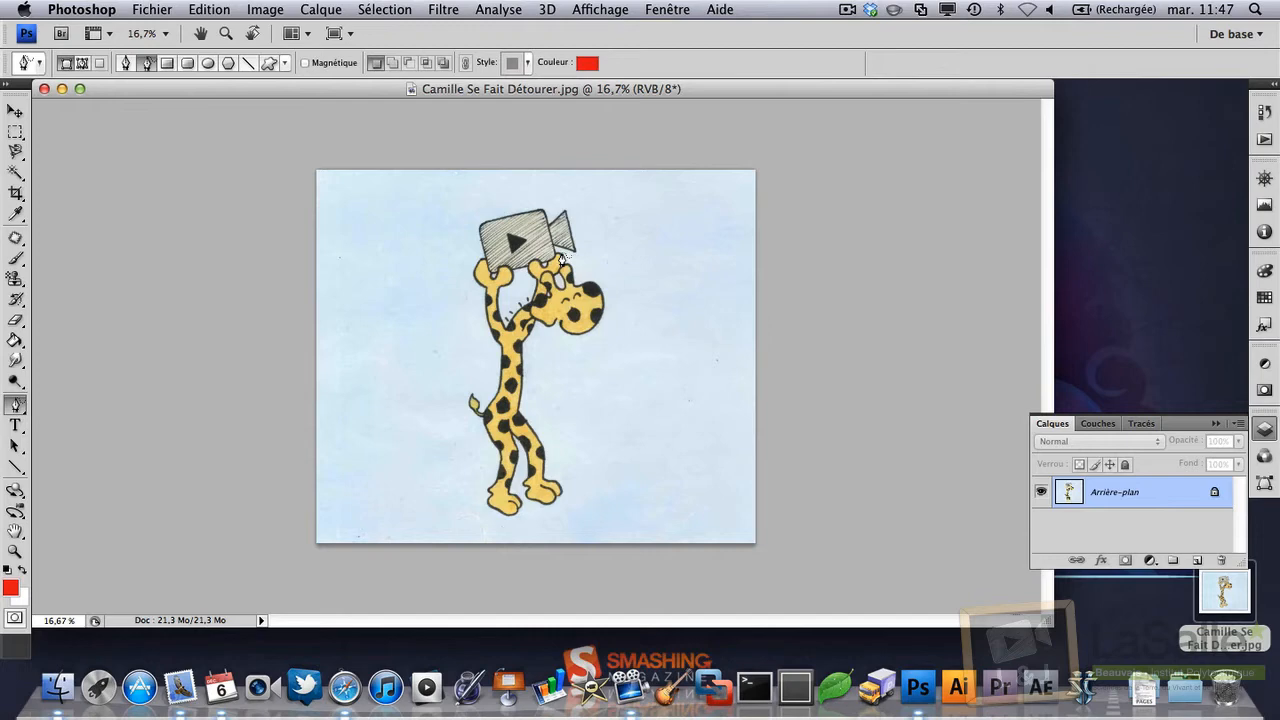
scroll(580, 255, up, 10)
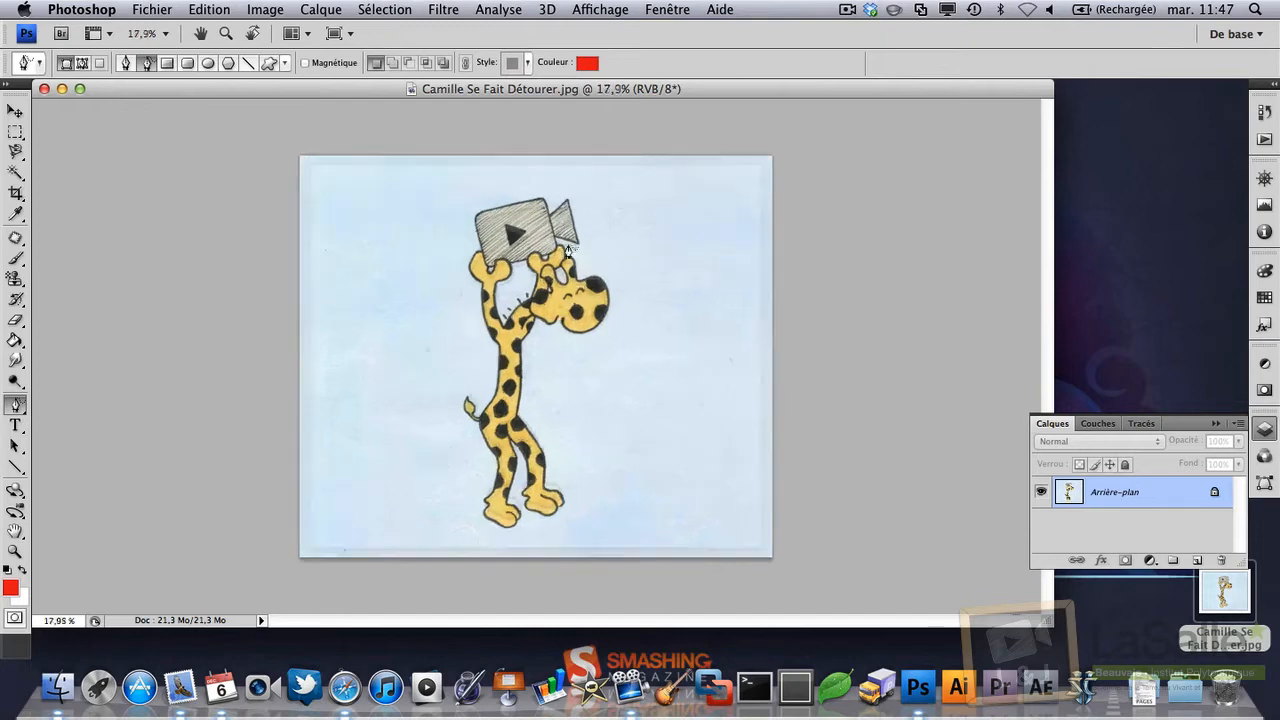
scroll(568, 248, down, 3)
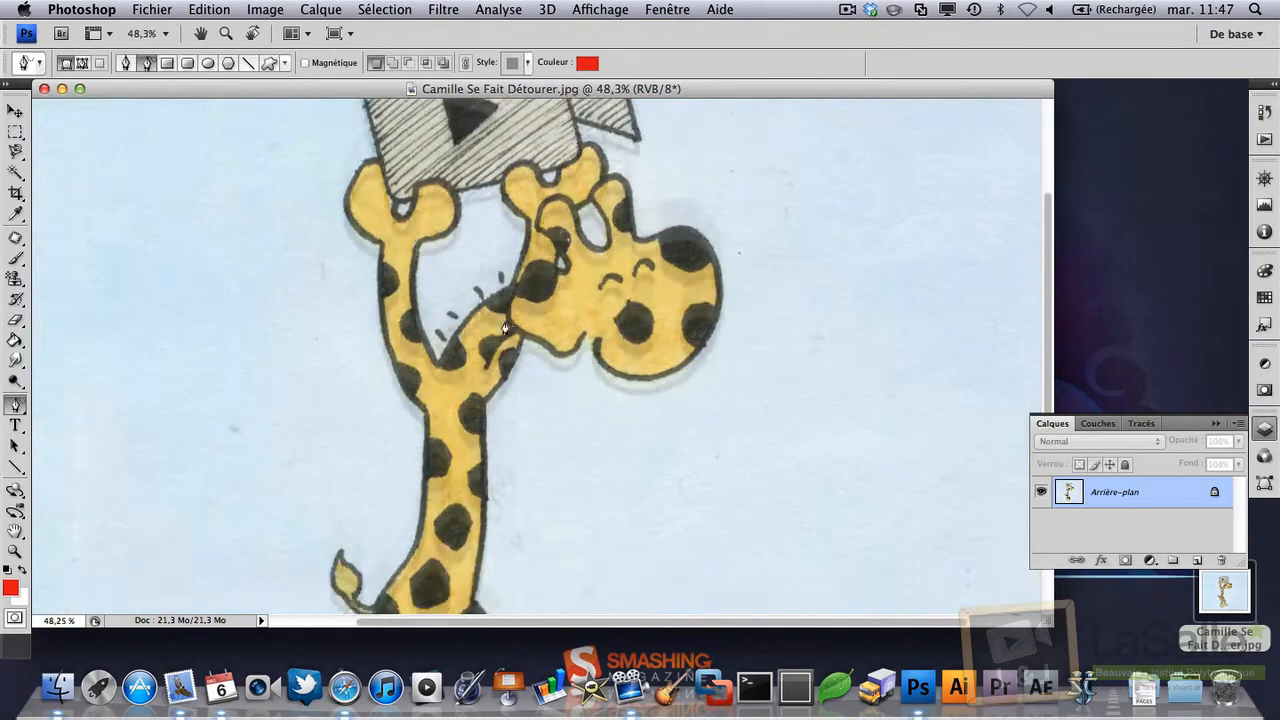
scroll(500, 270, up, 5)
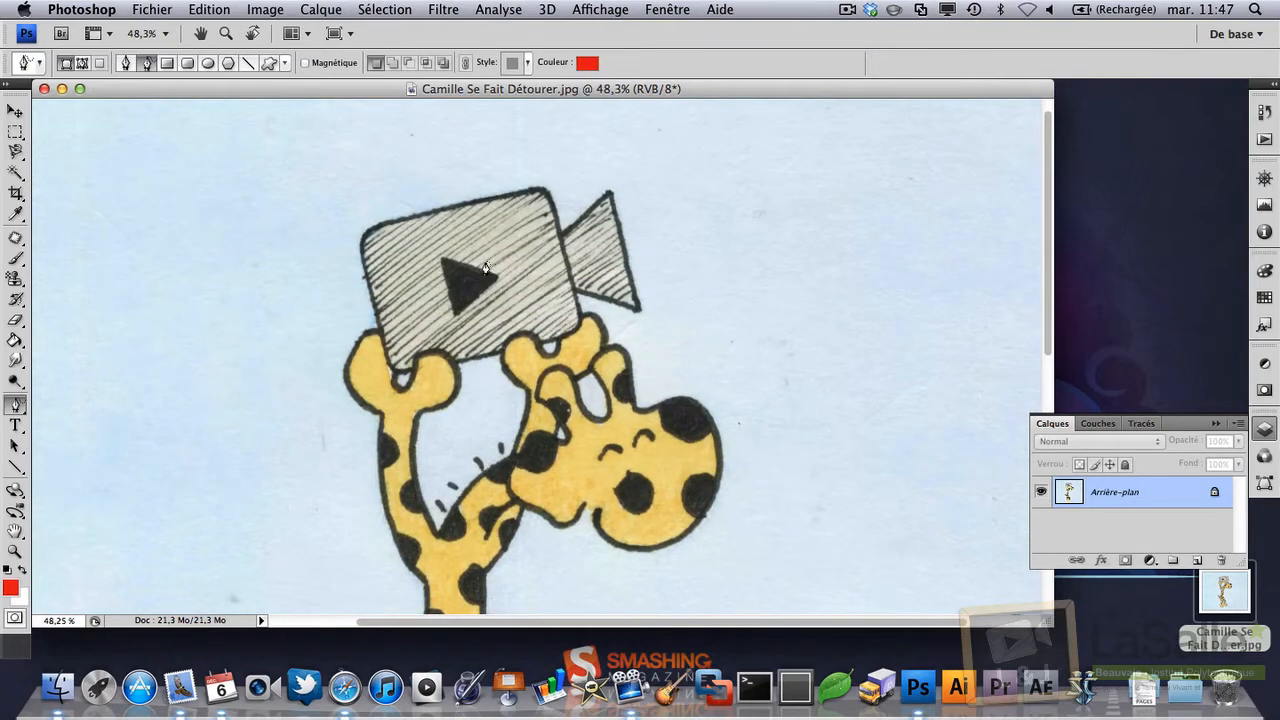
scroll(486, 268, down, 3)
scroll(317, 217, up, 2)
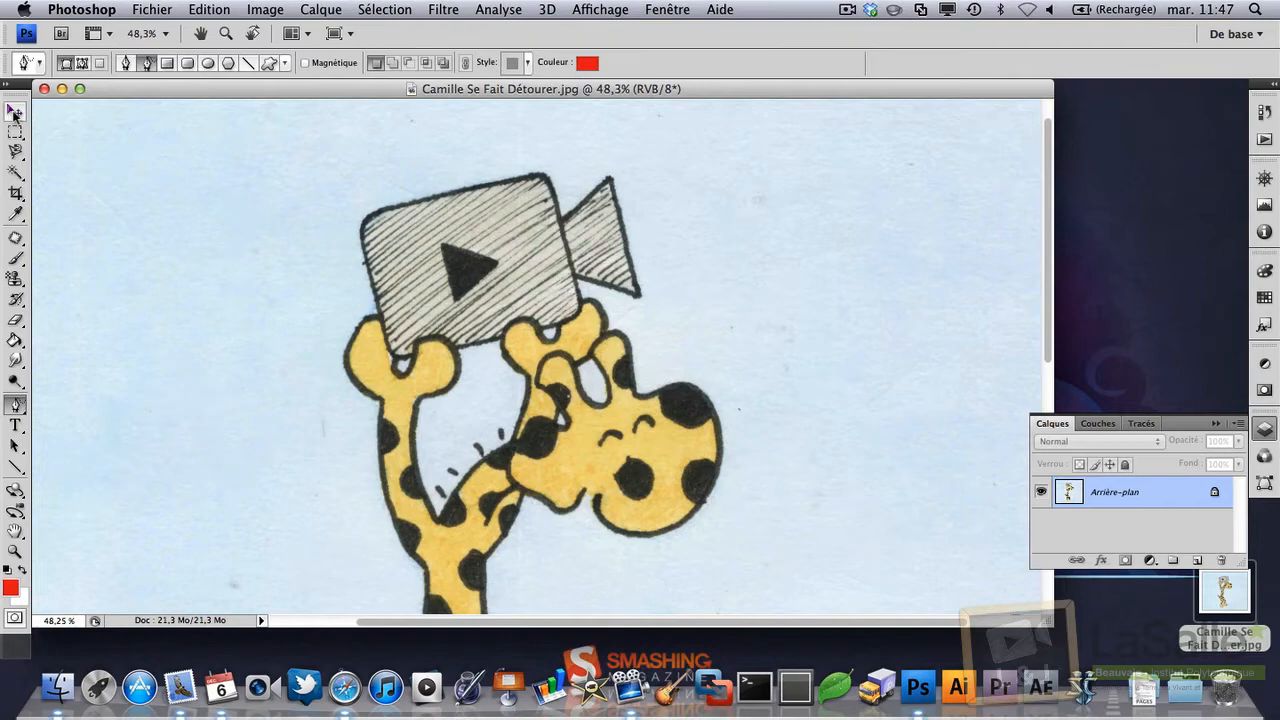
drag(173, 89, 164, 89)
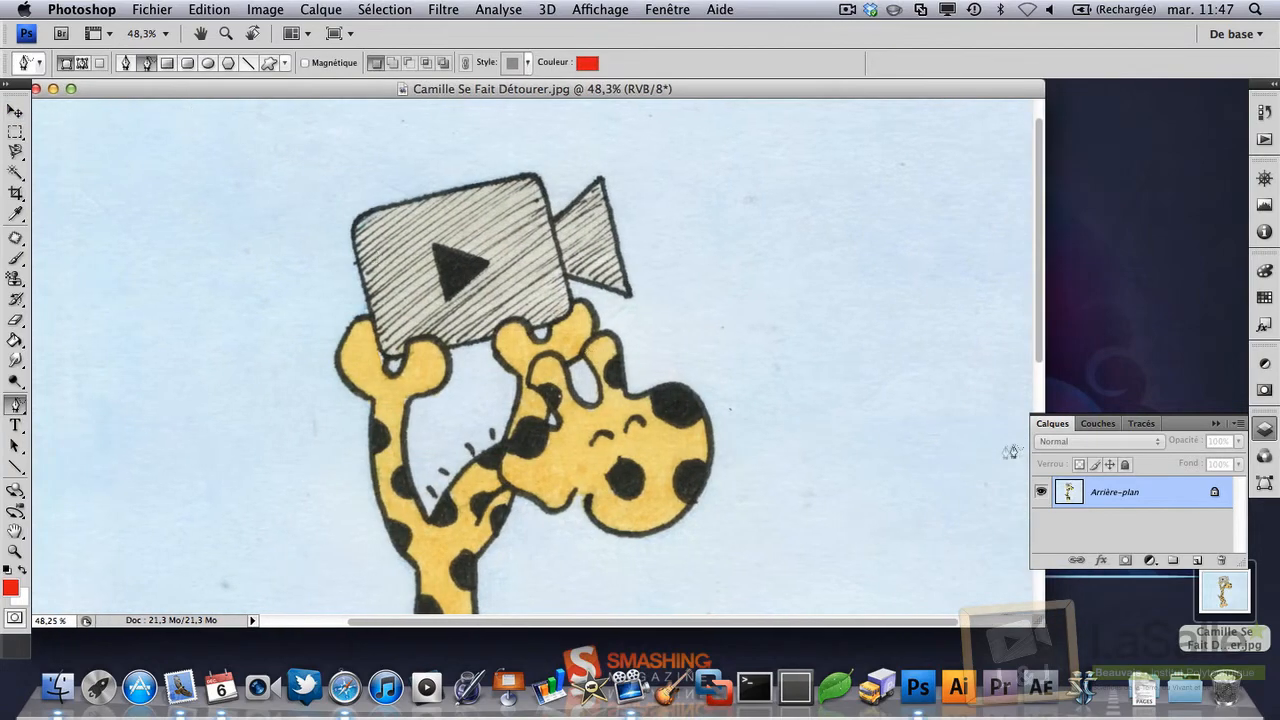
Step: Convert the locked background into an editable layer, and add a new layer above it with 50% opacity
double_click(1148, 500)
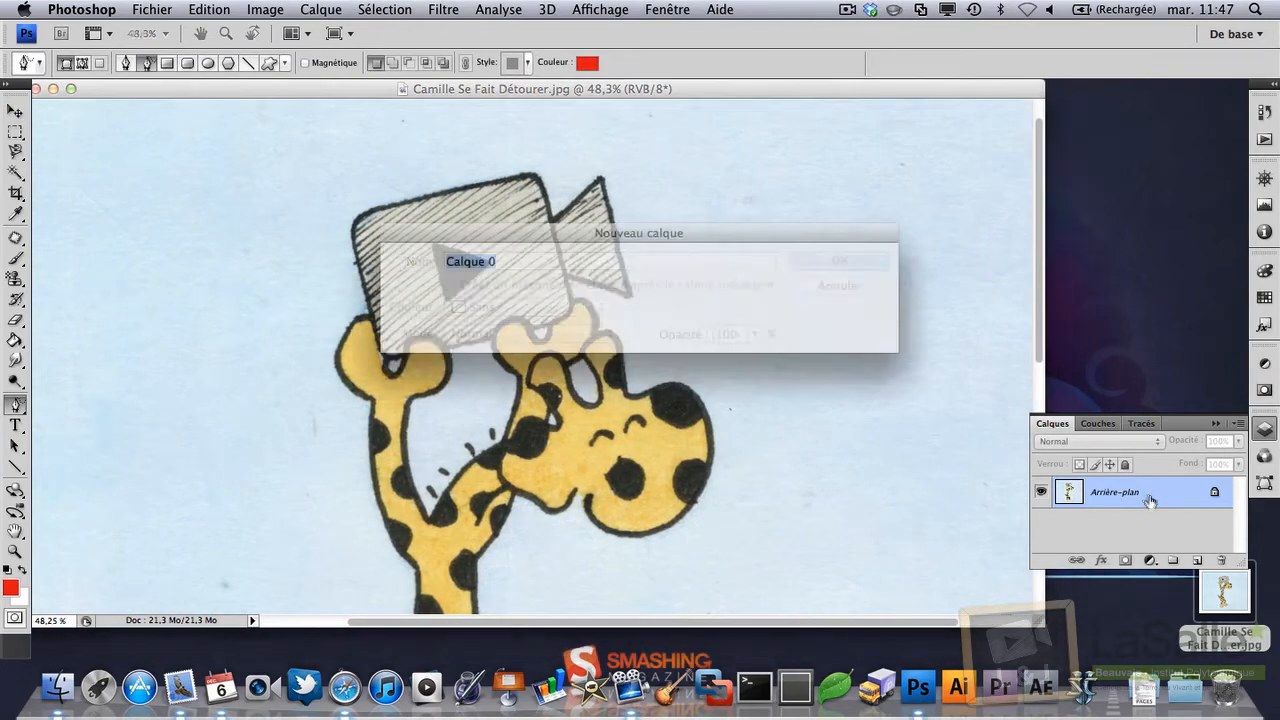
click(802, 264)
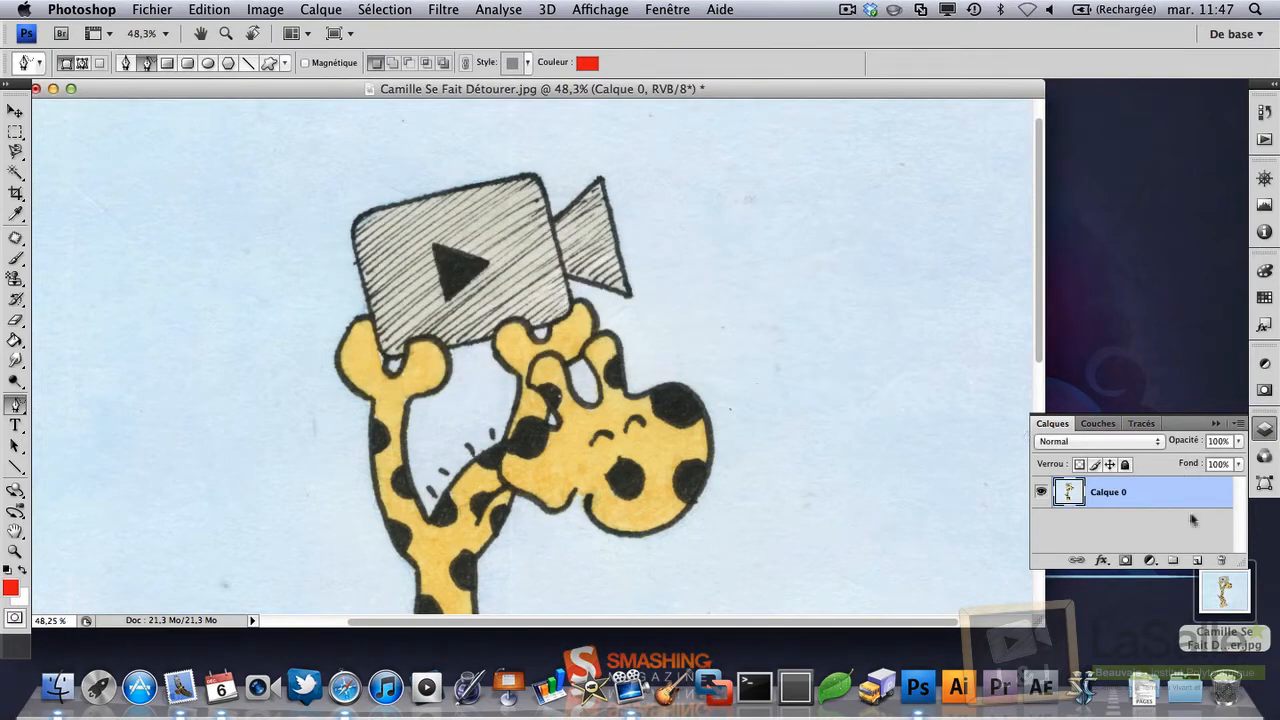
click(1196, 561)
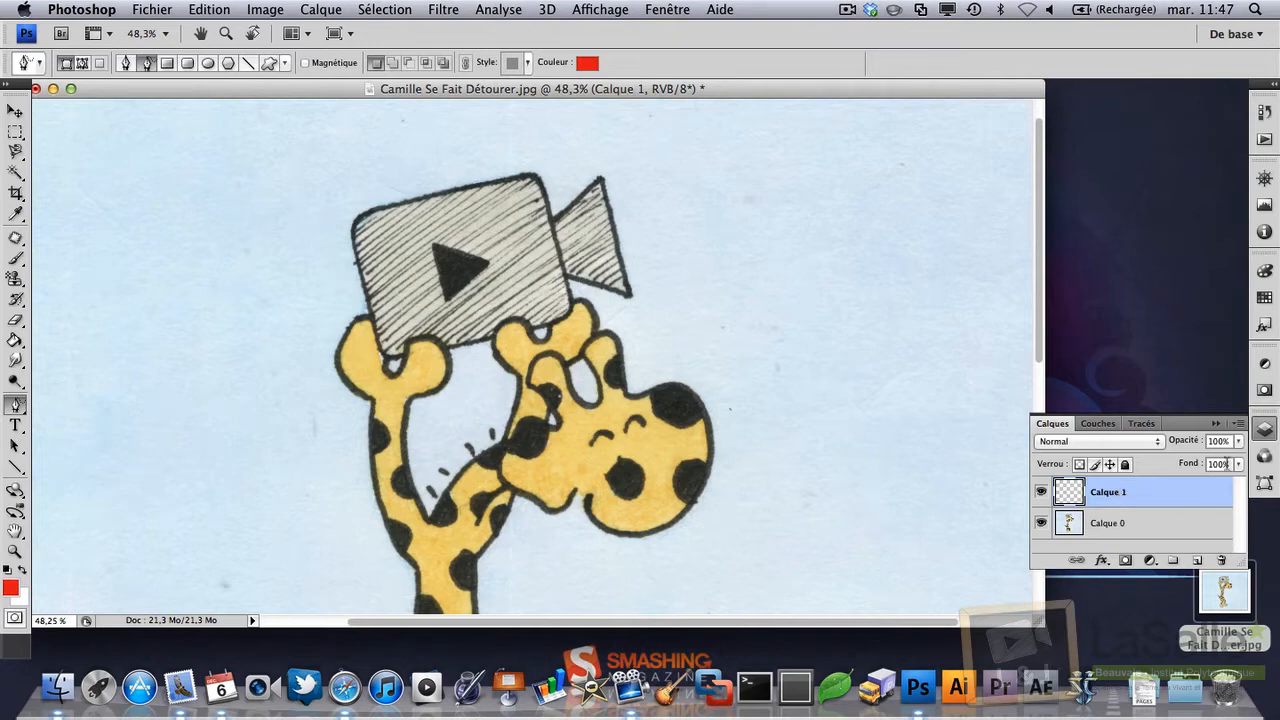
drag(1238, 441, 1194, 461)
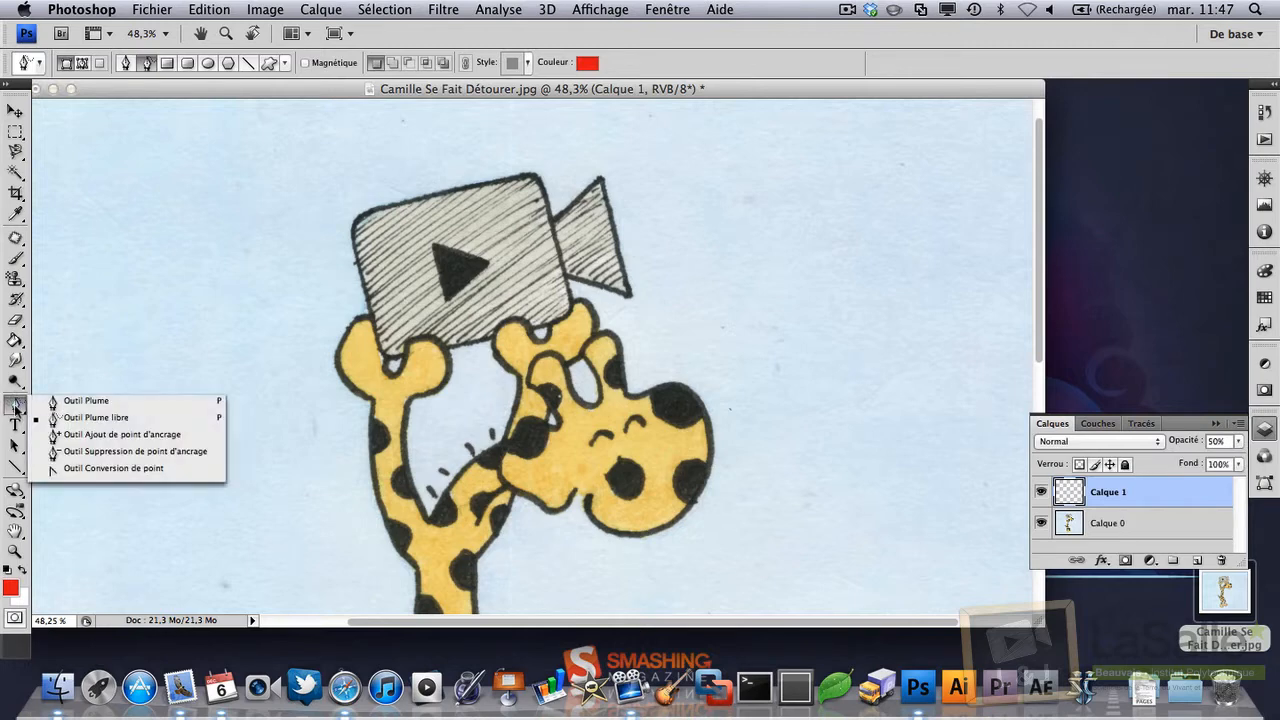
Step: Activate the standard Pen tool and accept red (#f00000) as the foreground colour
drag(15, 403, 72, 402)
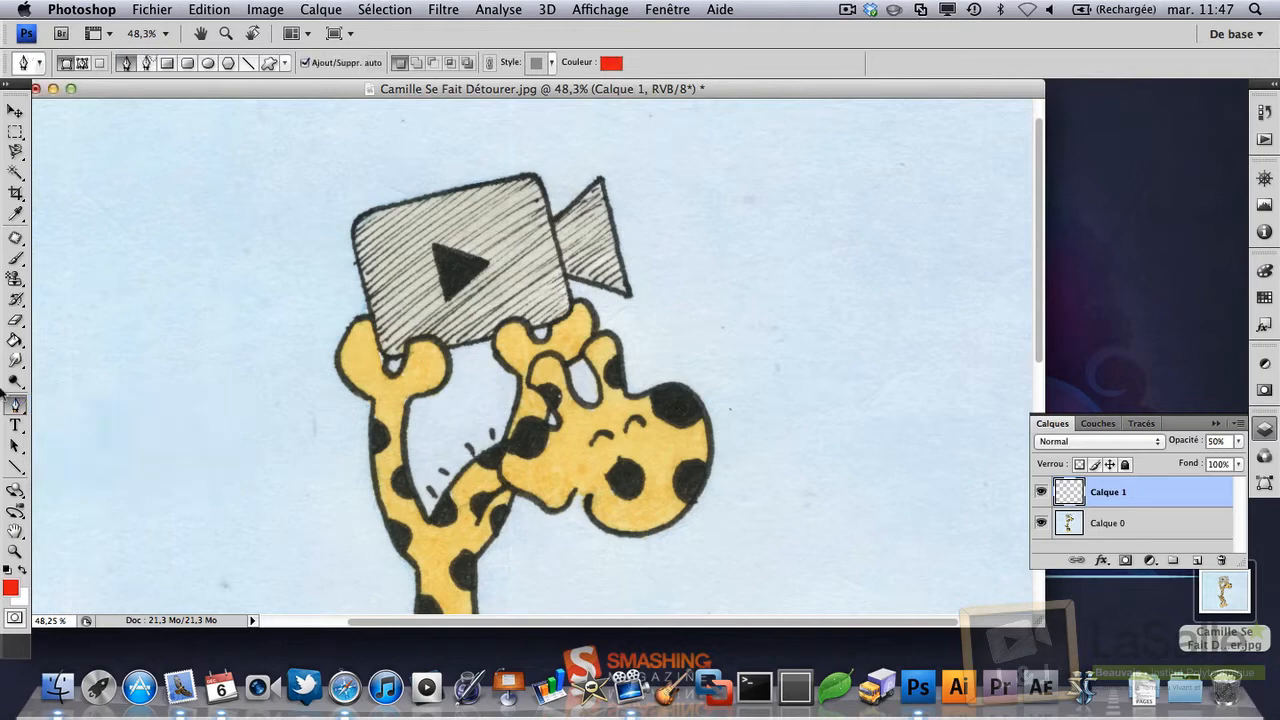
click(11, 590)
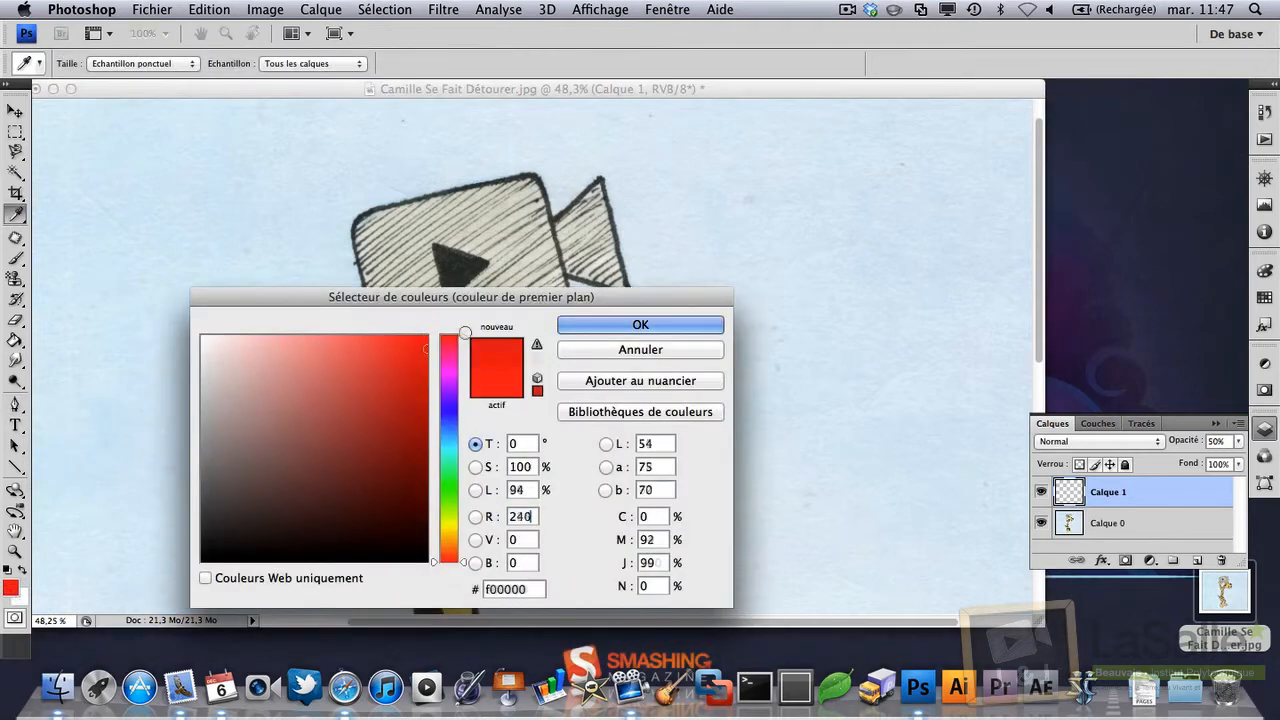
drag(465, 332, 480, 324)
click(615, 331)
Step: Start a Pen shape where the camera meets the giraffe's left raised hand and trace curved segments around the hand's outer edge
scroll(523, 360, down, 3)
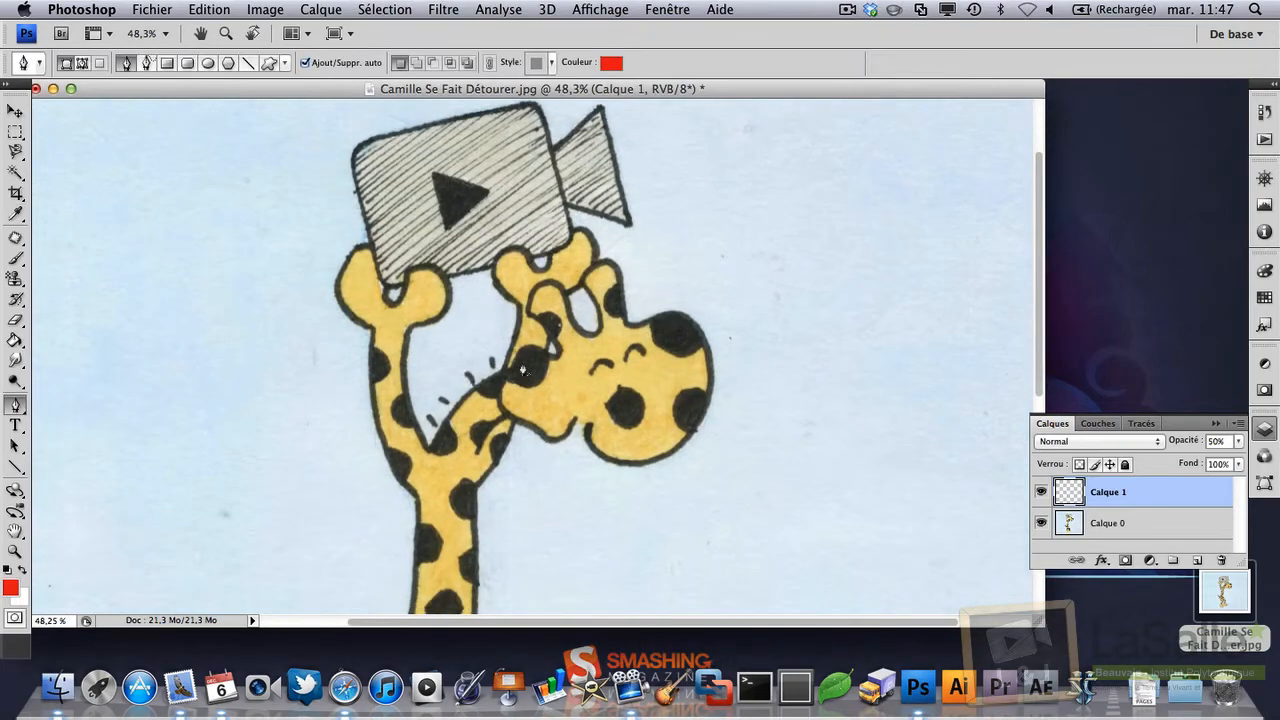
scroll(518, 365, down, 5)
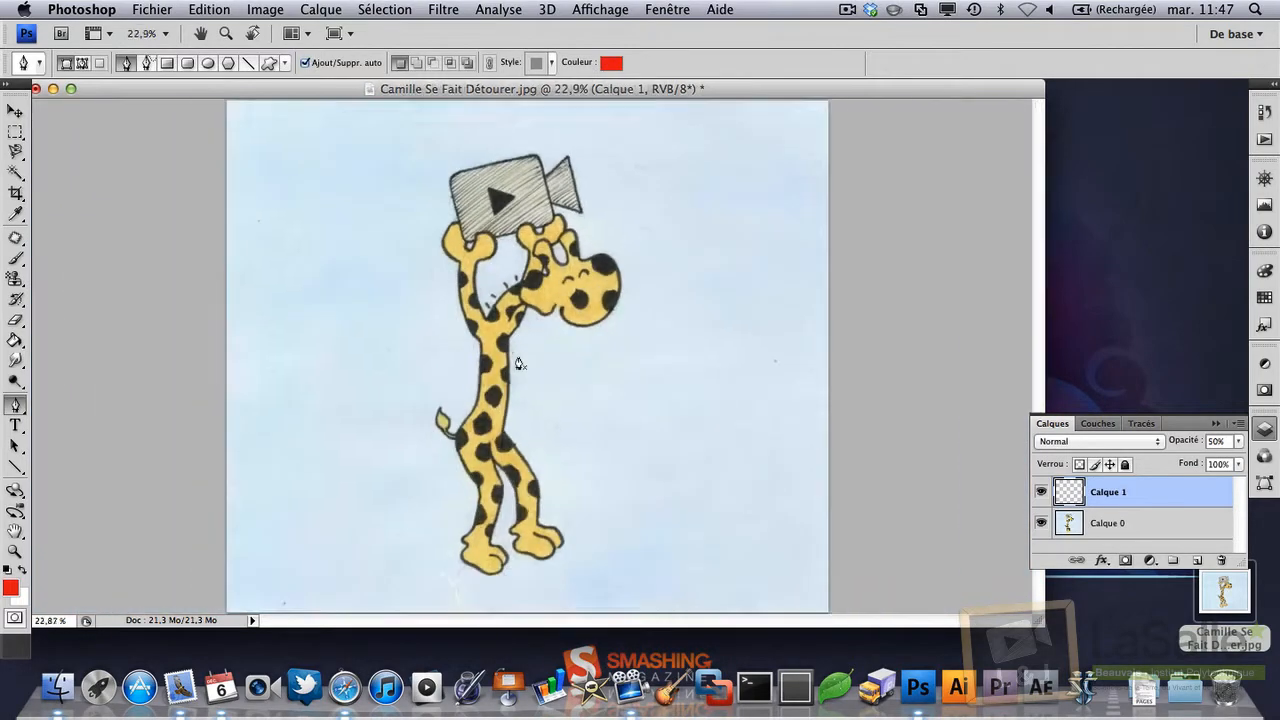
scroll(519, 363, up, 5)
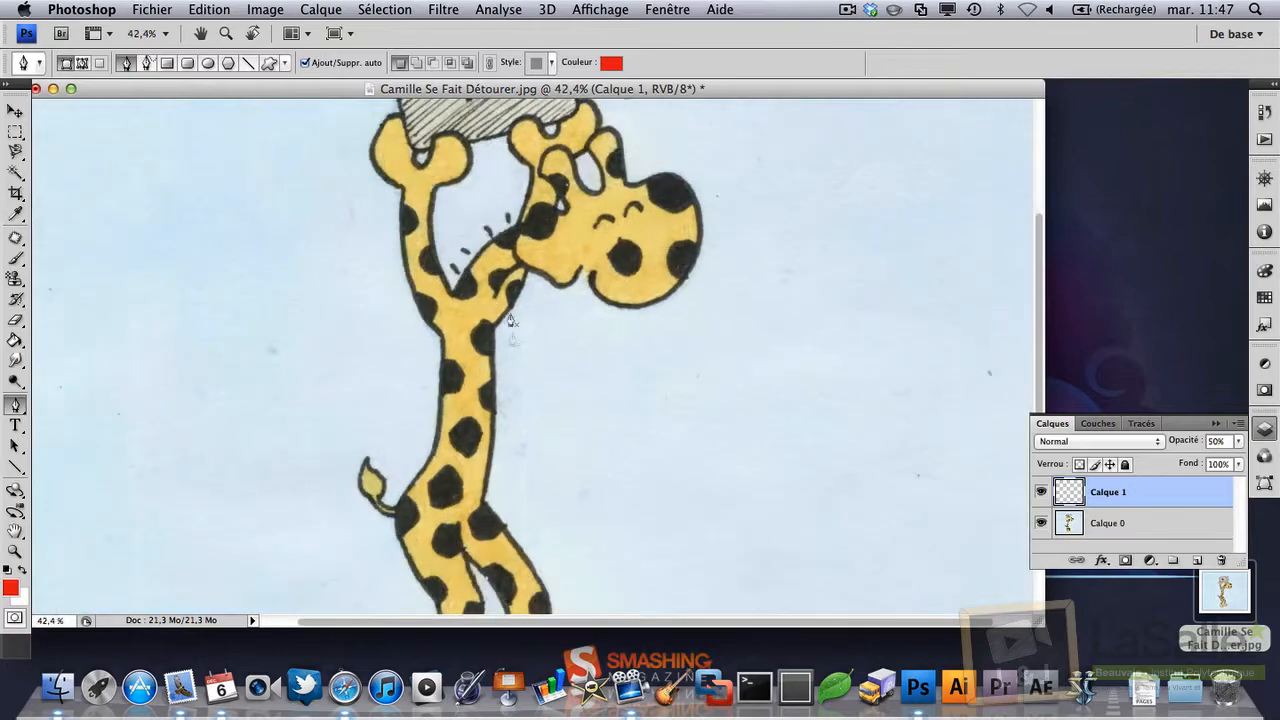
scroll(485, 313, up, 3)
scroll(410, 317, up, 1)
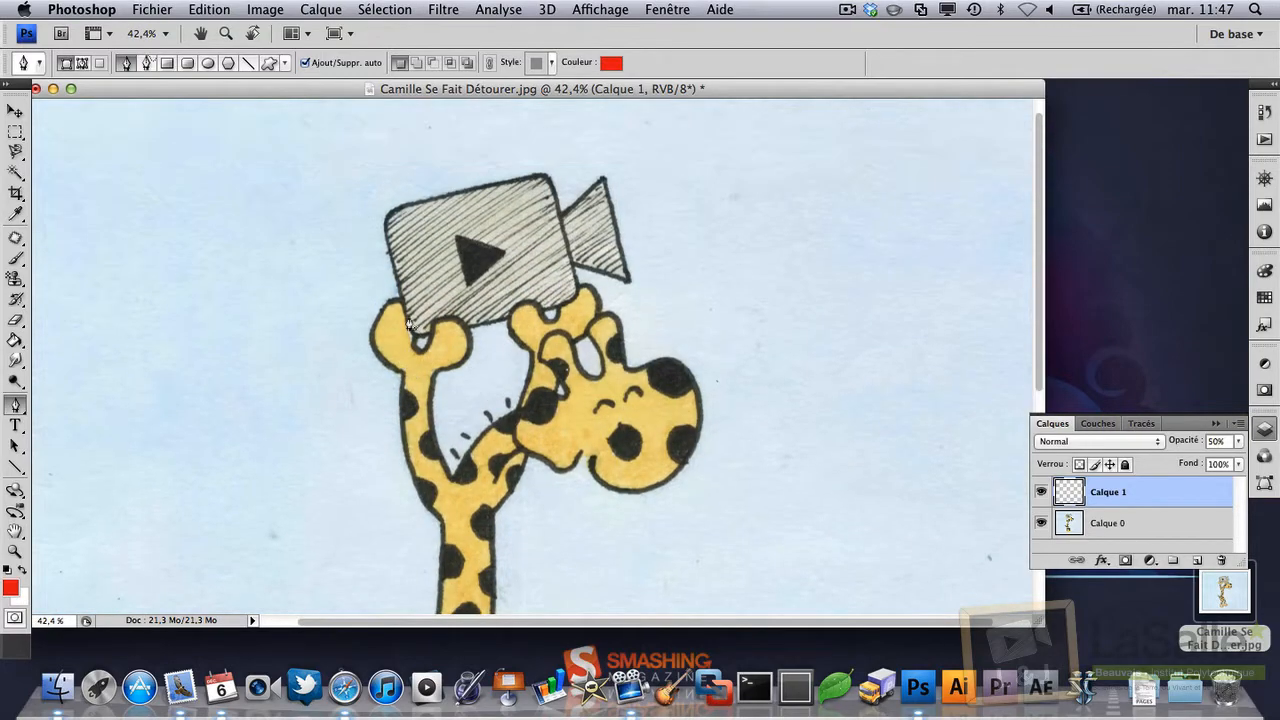
scroll(402, 317, up, 3)
scroll(400, 317, up, 3)
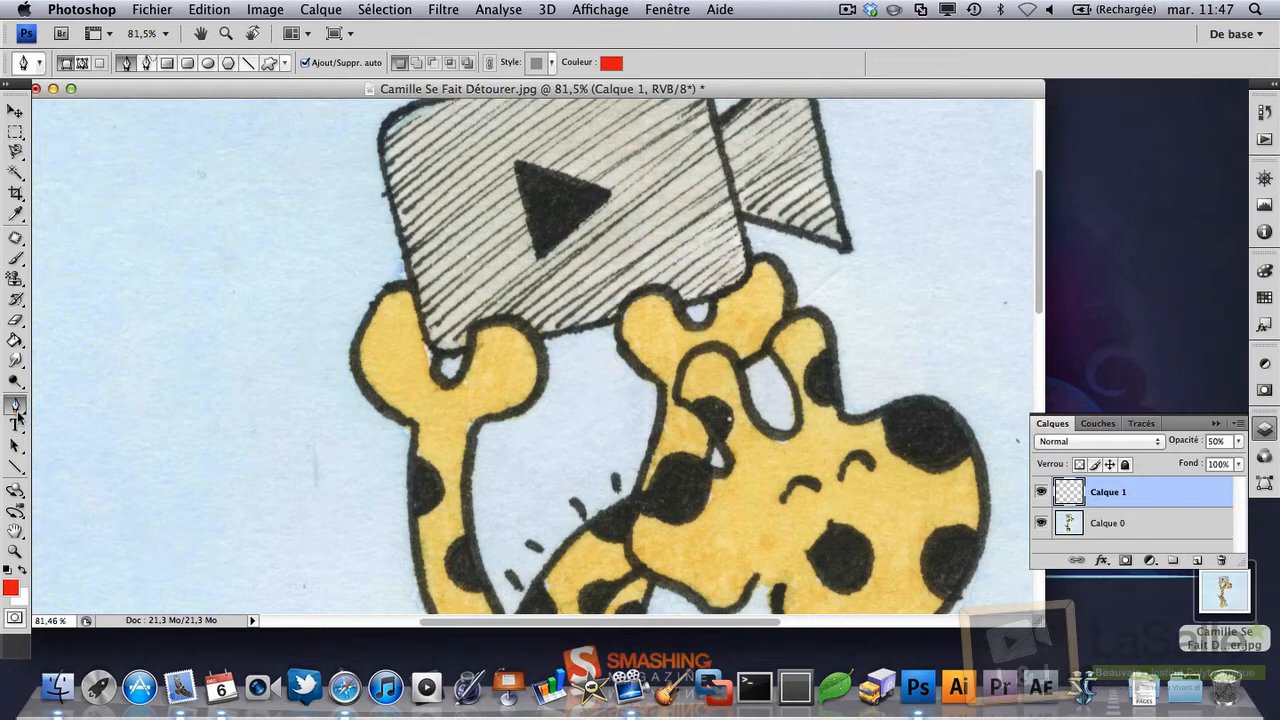
drag(18, 411, 84, 399)
scroll(403, 290, up, 1)
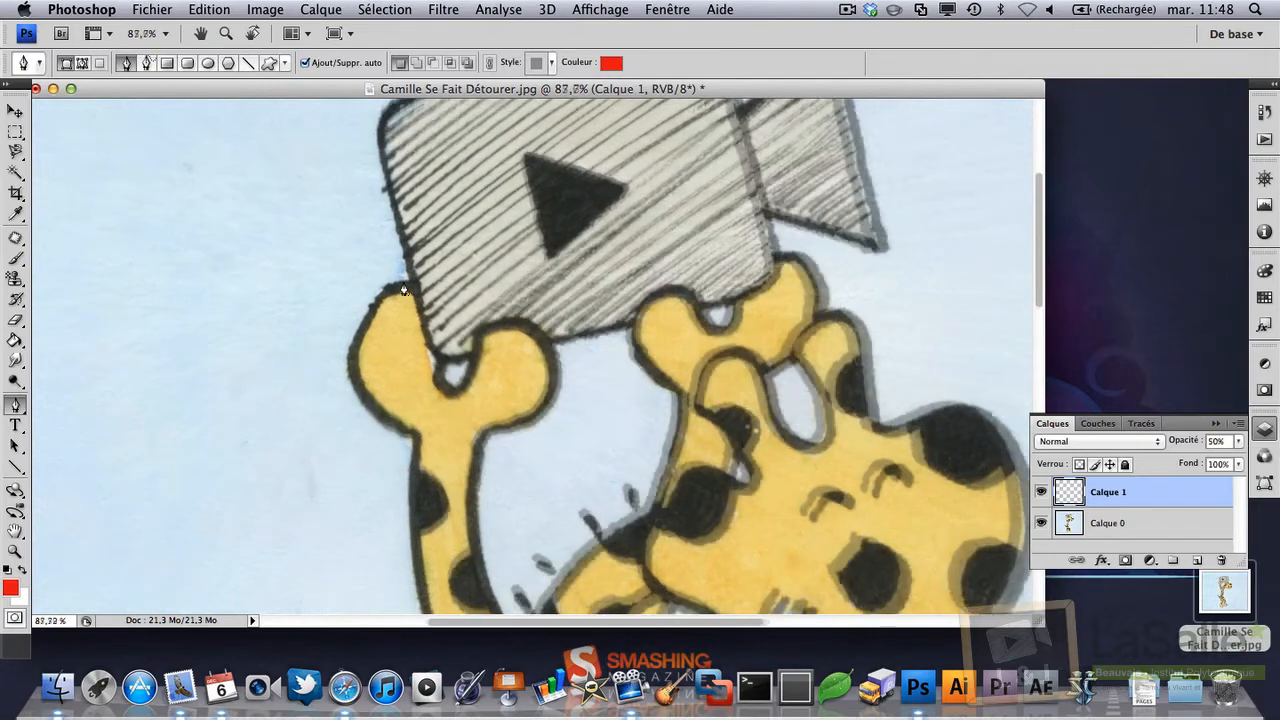
scroll(403, 290, up, 6)
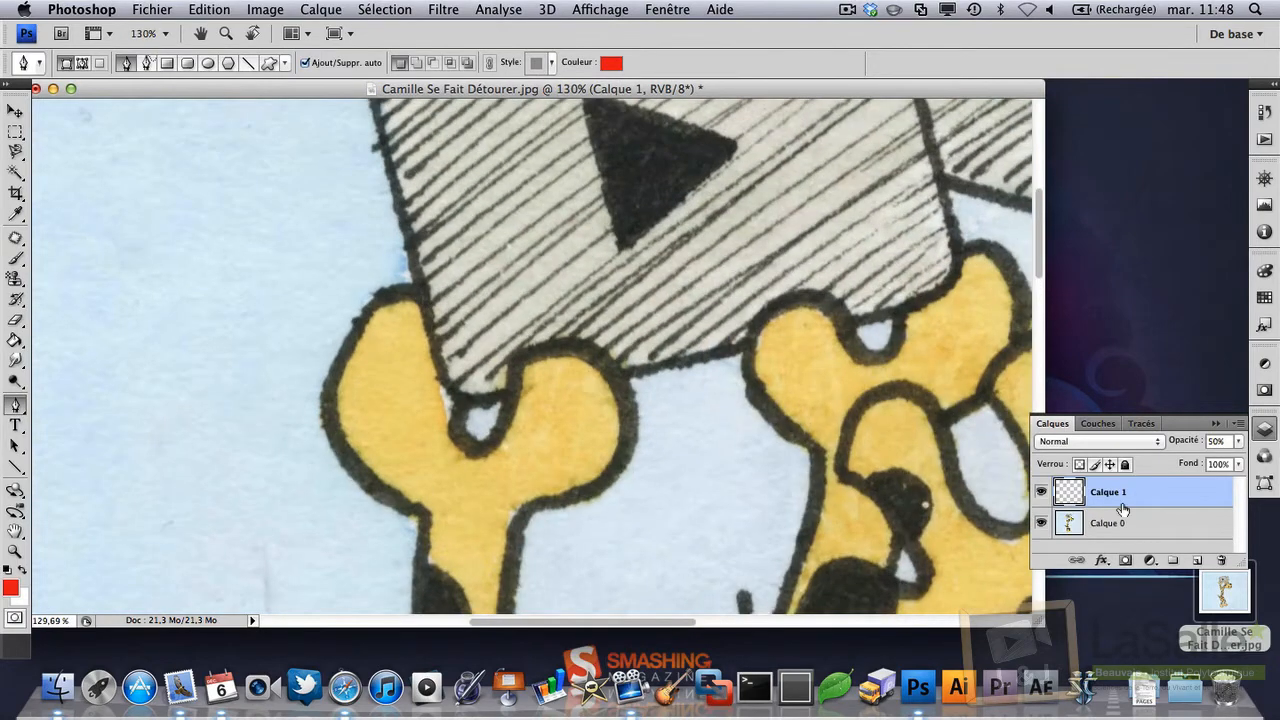
click(405, 287)
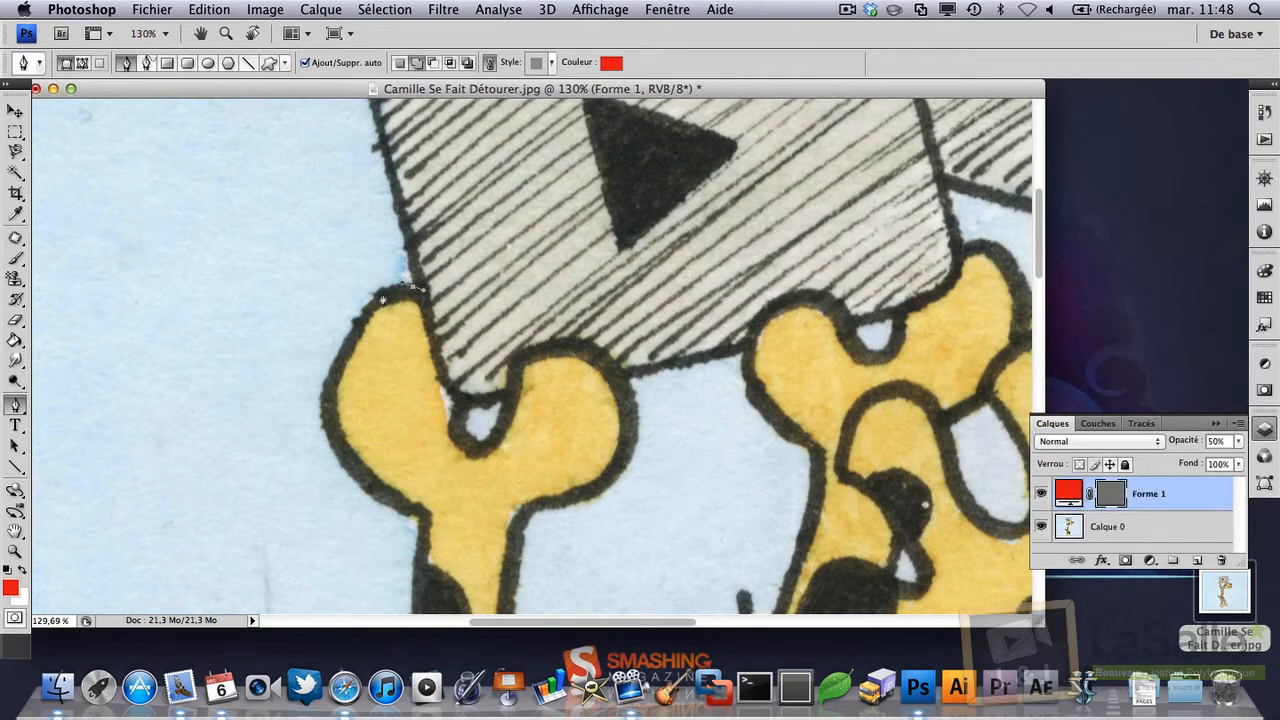
drag(364, 309, 353, 322)
drag(322, 390, 319, 412)
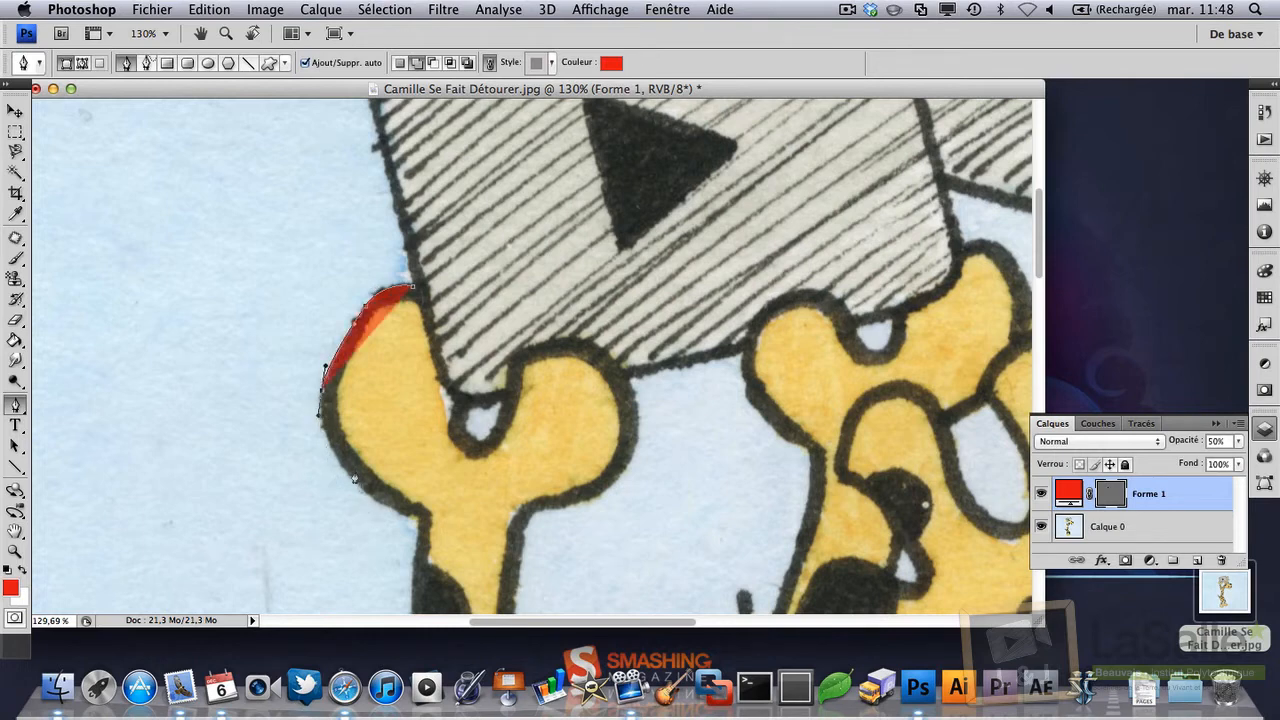
drag(351, 477, 374, 495)
Step: Continue the Pen path from the hand to the wrist corner and down the arm's outer edge to the first black spot
scroll(473, 561, down, 5)
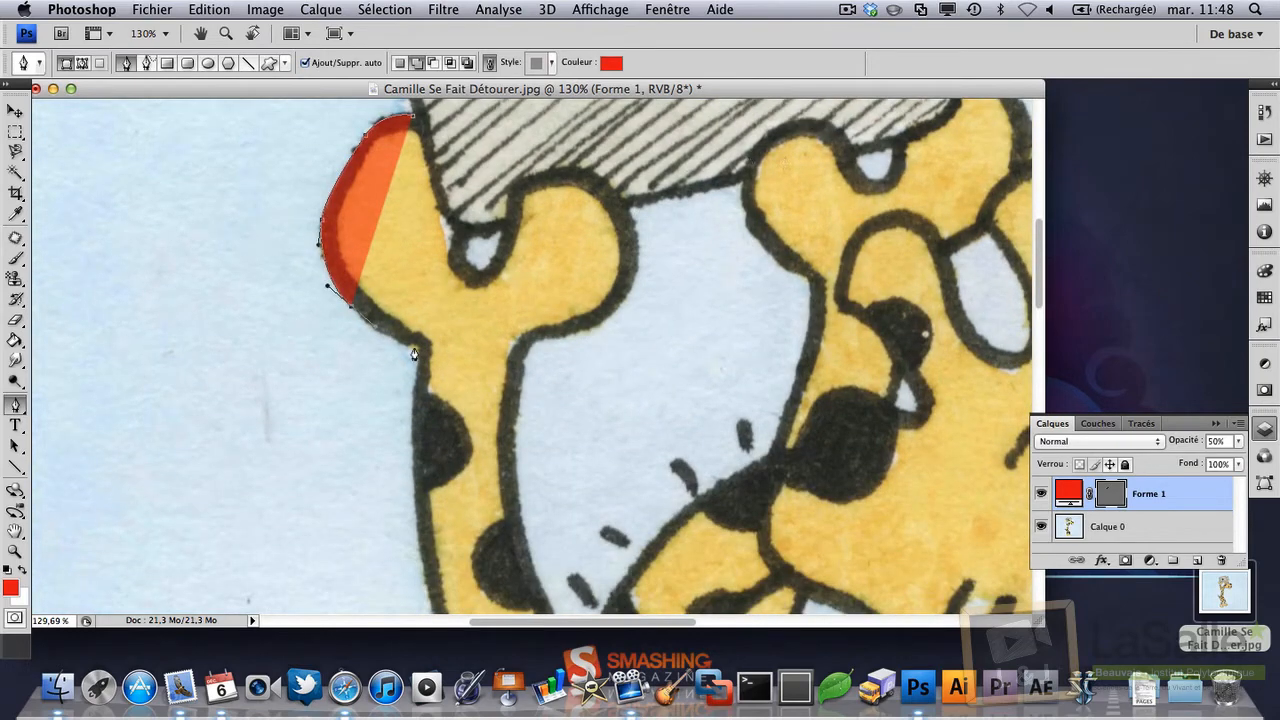
drag(414, 344, 441, 348)
drag(411, 463, 415, 497)
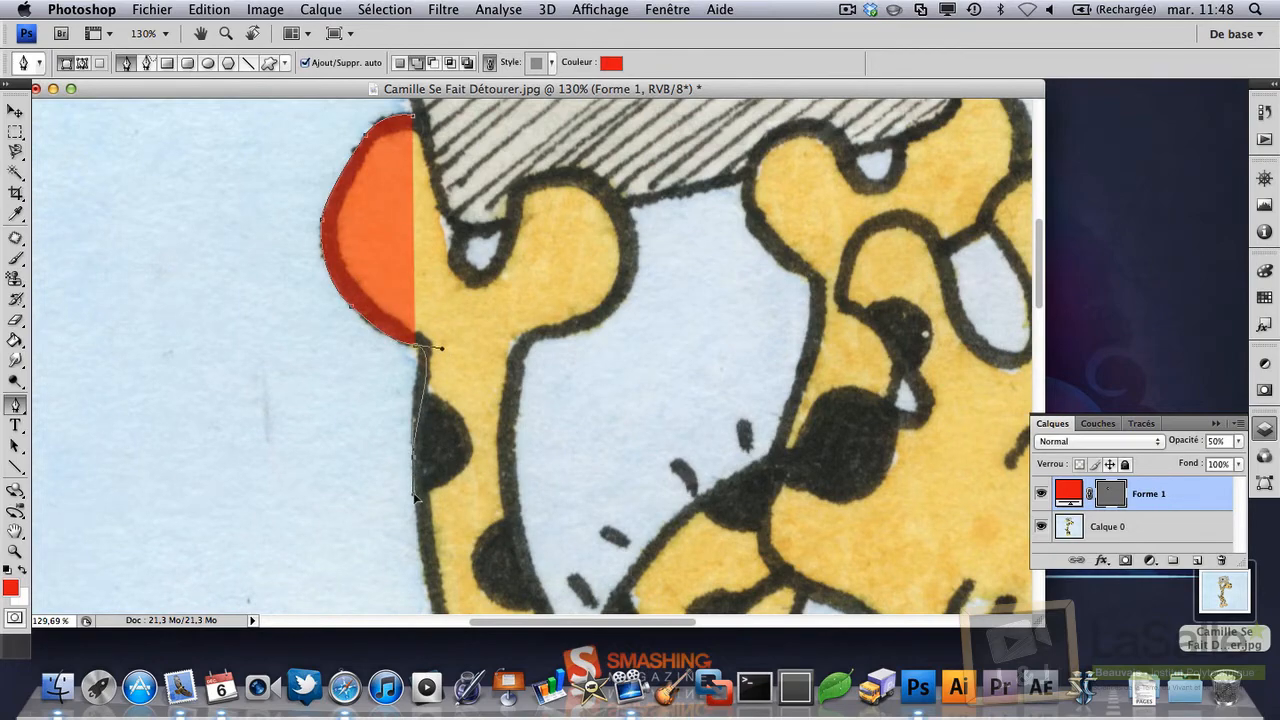
Step: Retract the outgoing direction handle of the wrist anchor point to remove the bulge in the arm segment, keeping the Pen tool active
scroll(415, 497, down, 5)
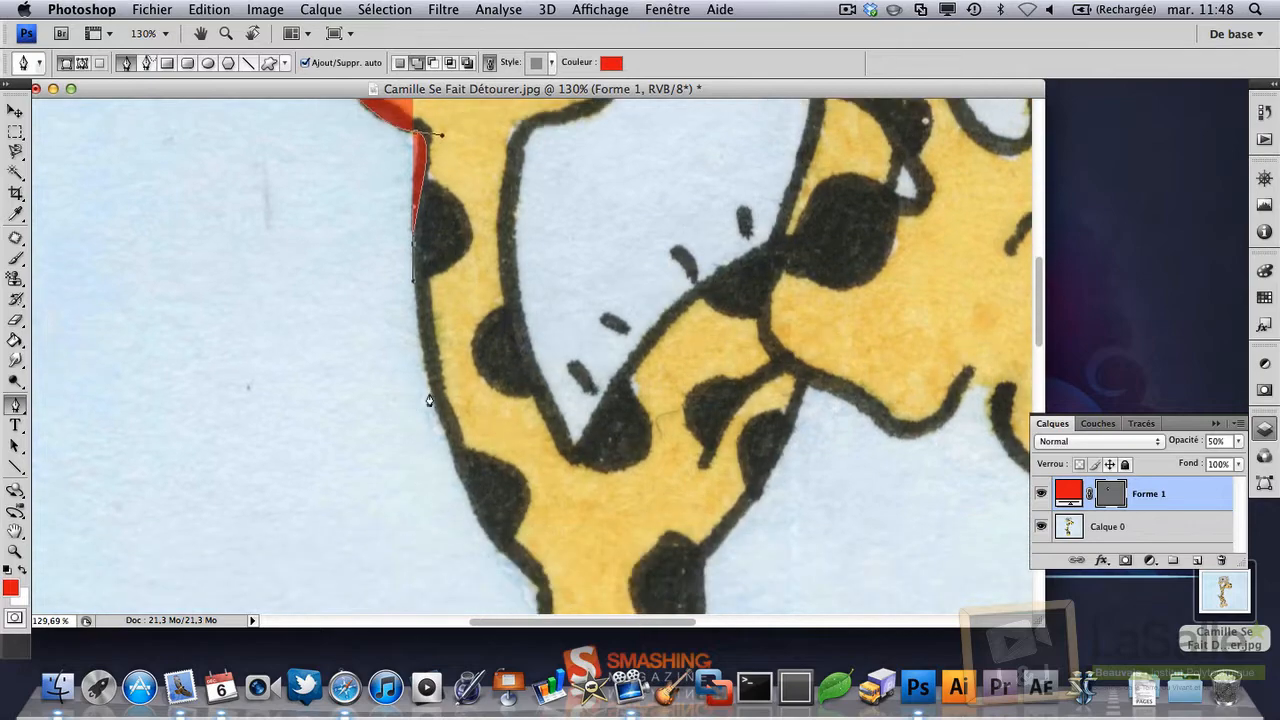
scroll(429, 400, up, 1)
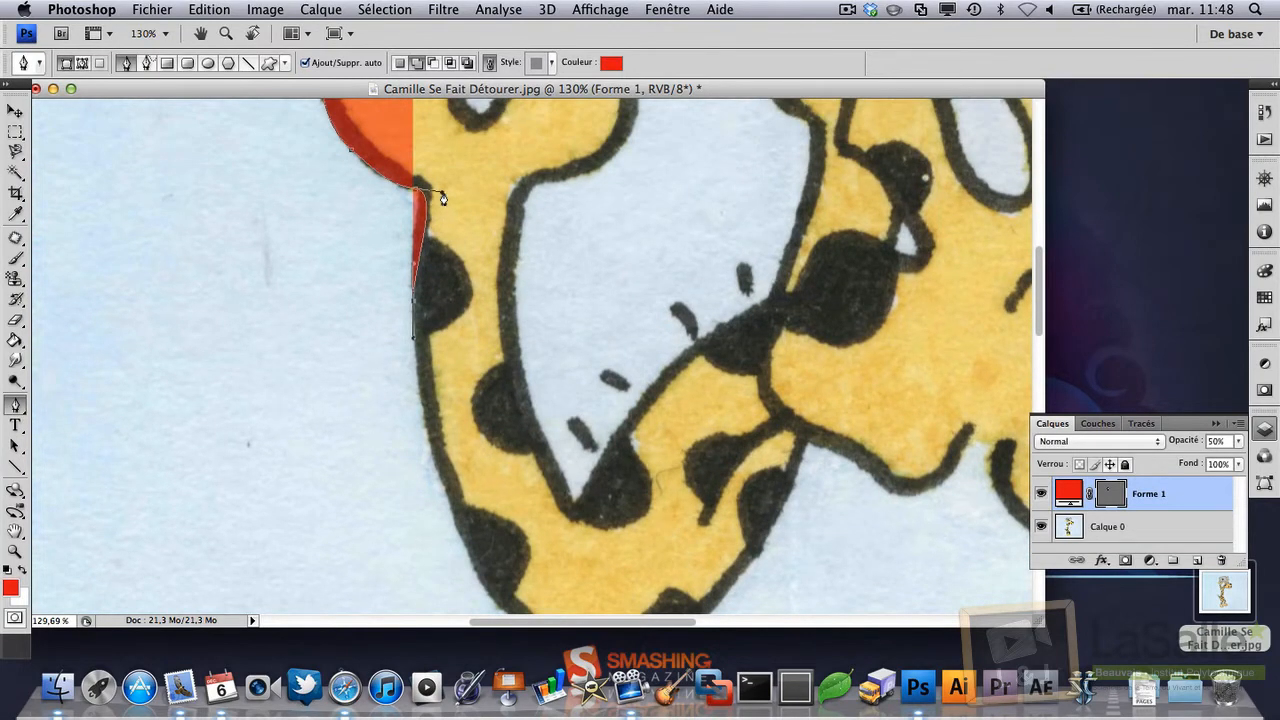
drag(442, 193, 415, 189)
click(15, 445)
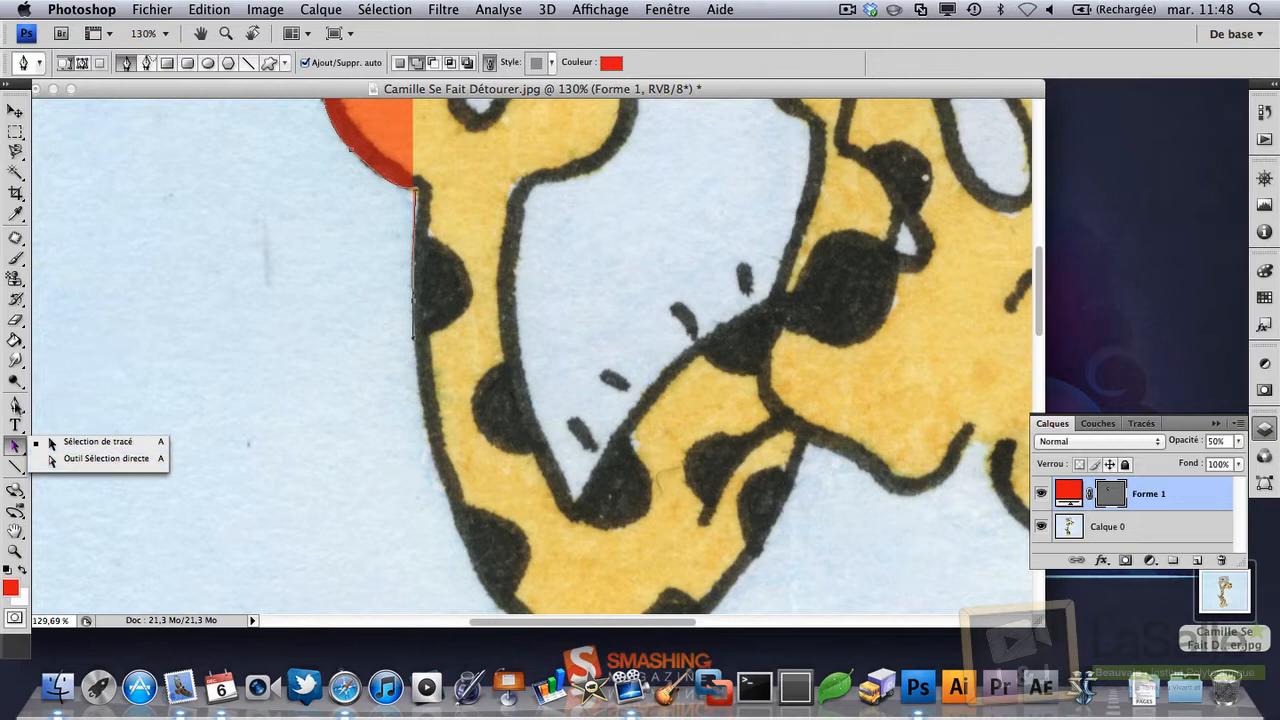
drag(20, 408, 60, 398)
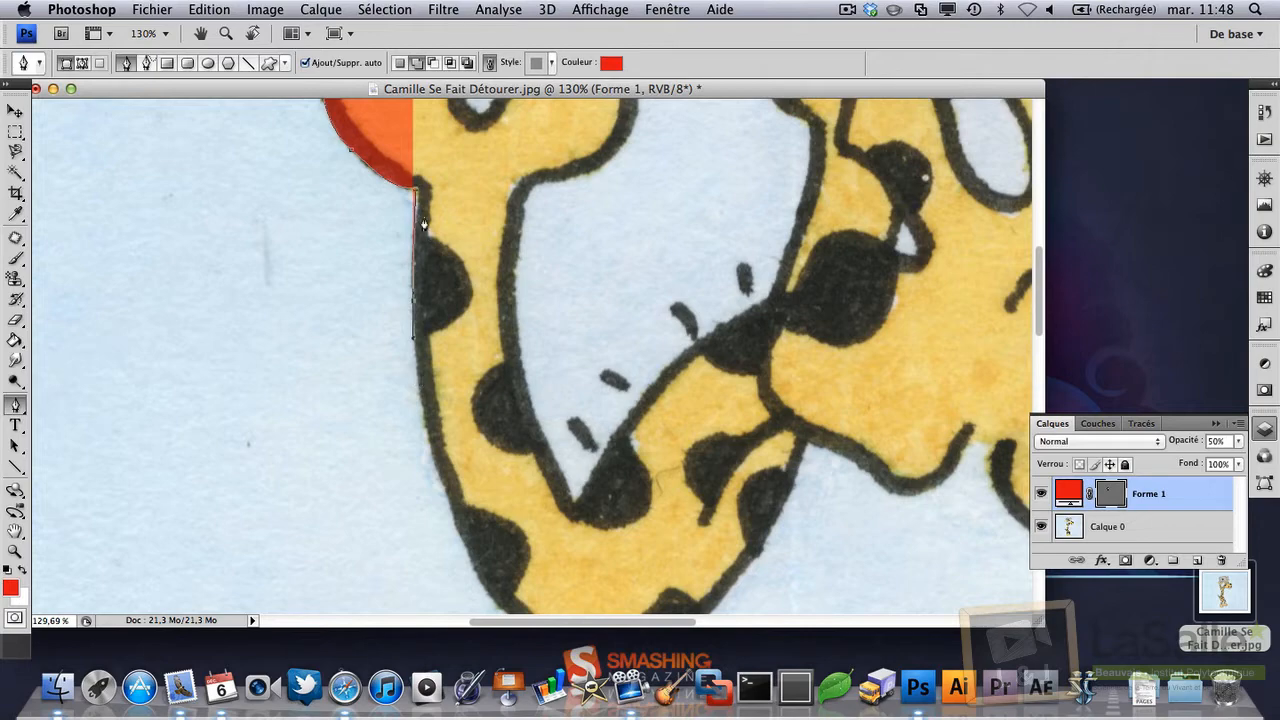
Step: Fit the path just below the wrist to the arm's black outline by moving the intermediate anchor point and its upper direction handle
scroll(424, 224, up, 10)
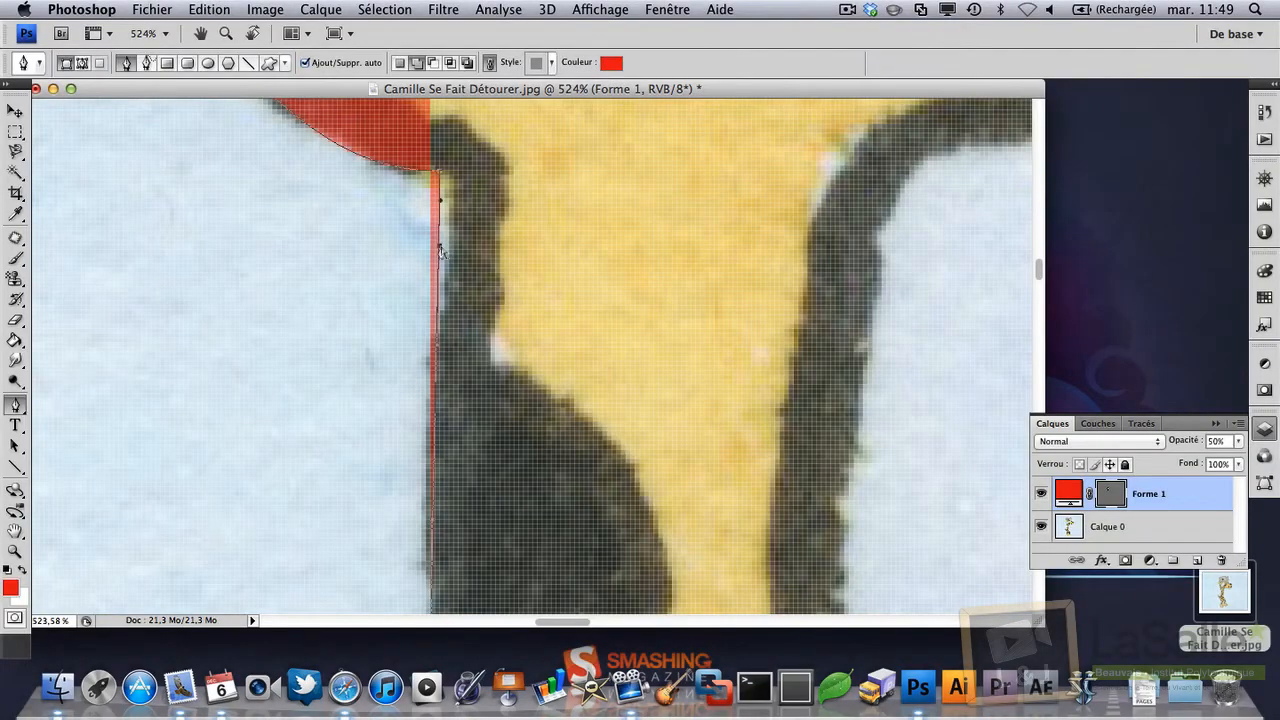
drag(439, 245, 450, 290)
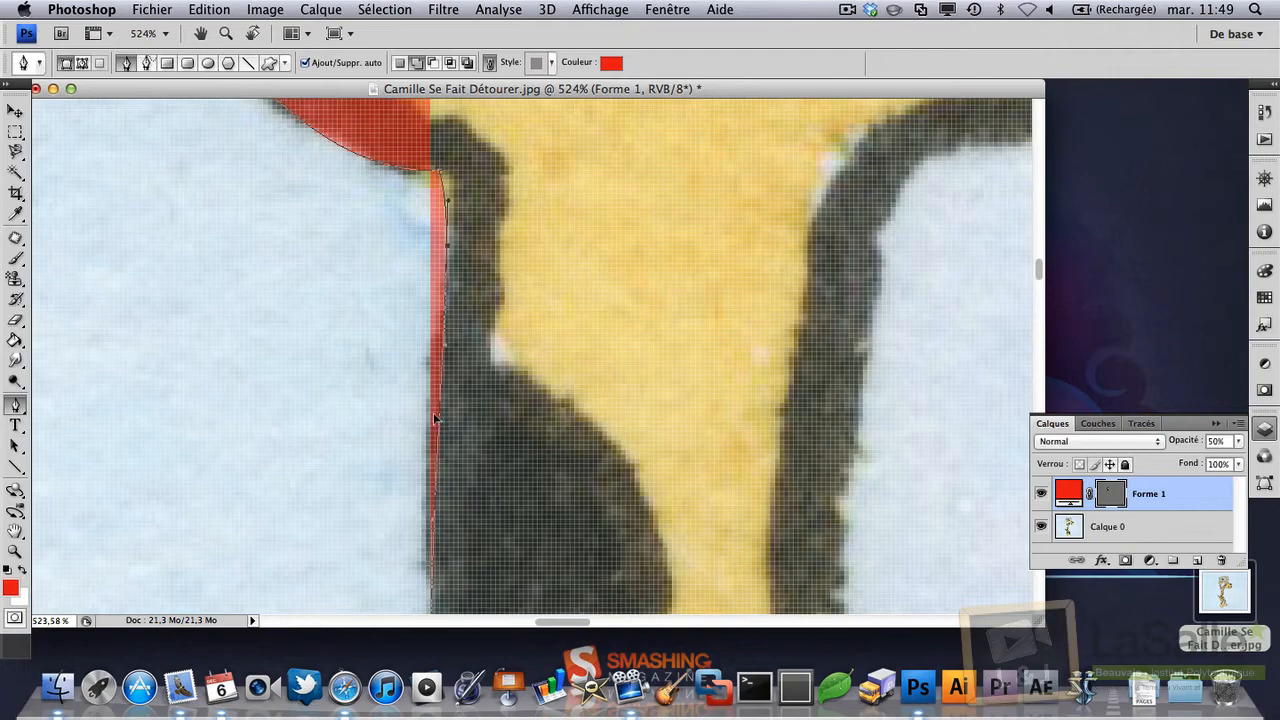
scroll(440, 460, down, 3)
scroll(440, 460, up, 2)
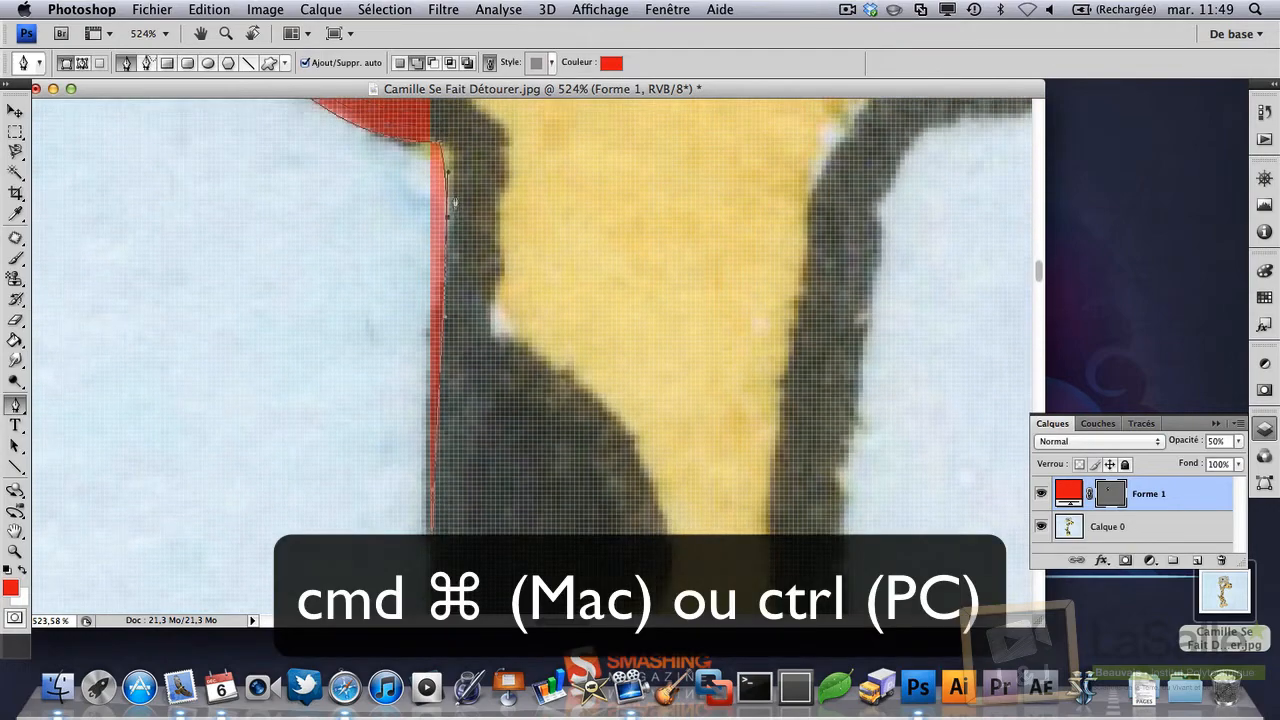
scroll(454, 203, up, 2)
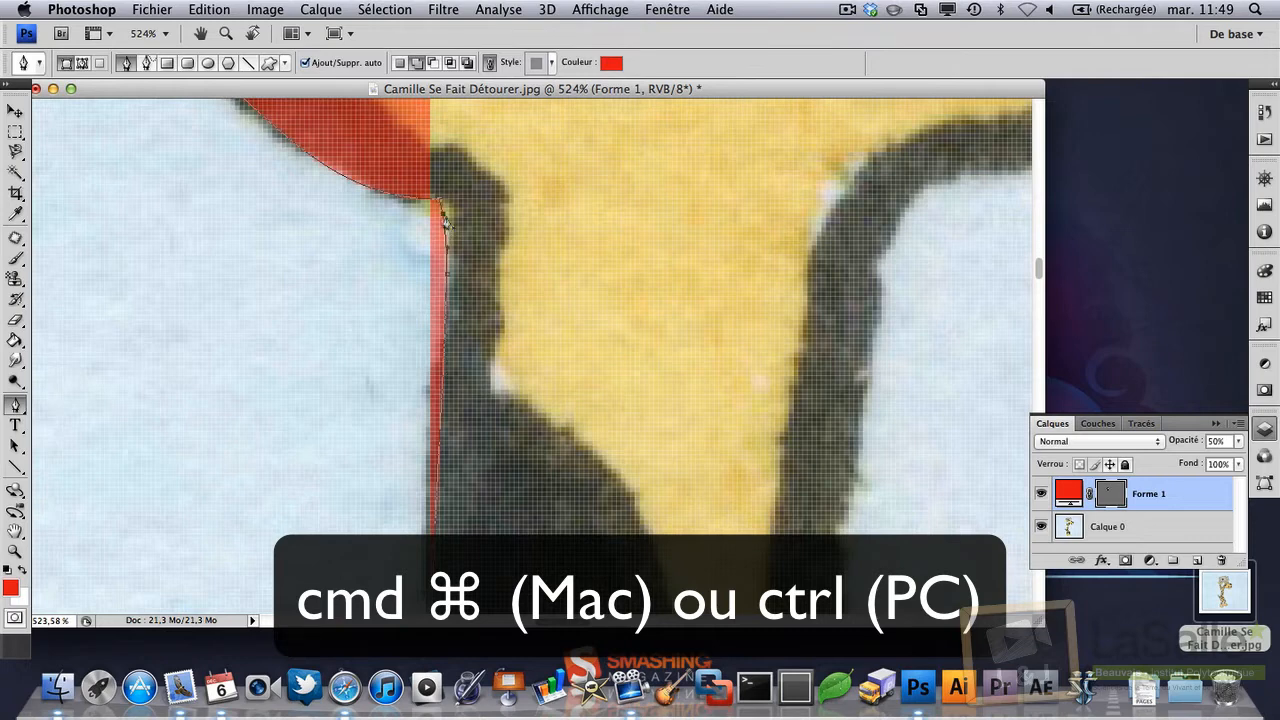
drag(445, 213, 453, 211)
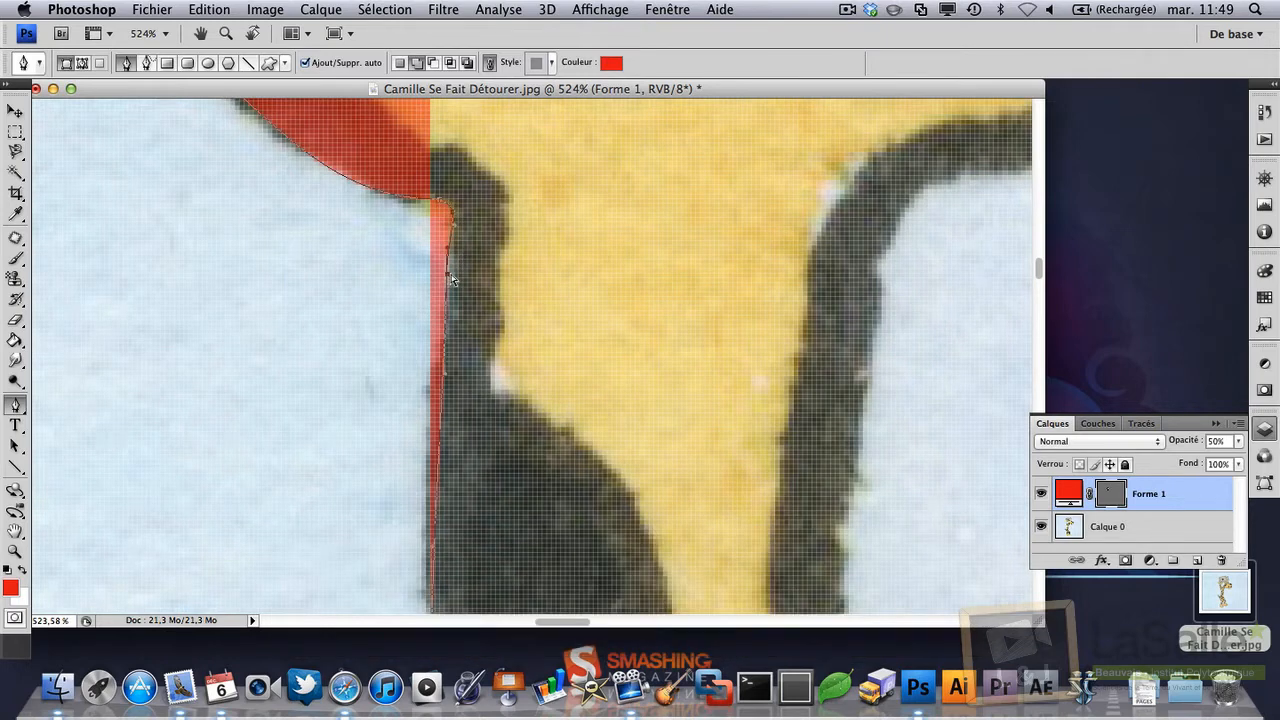
scroll(452, 353, down, 2)
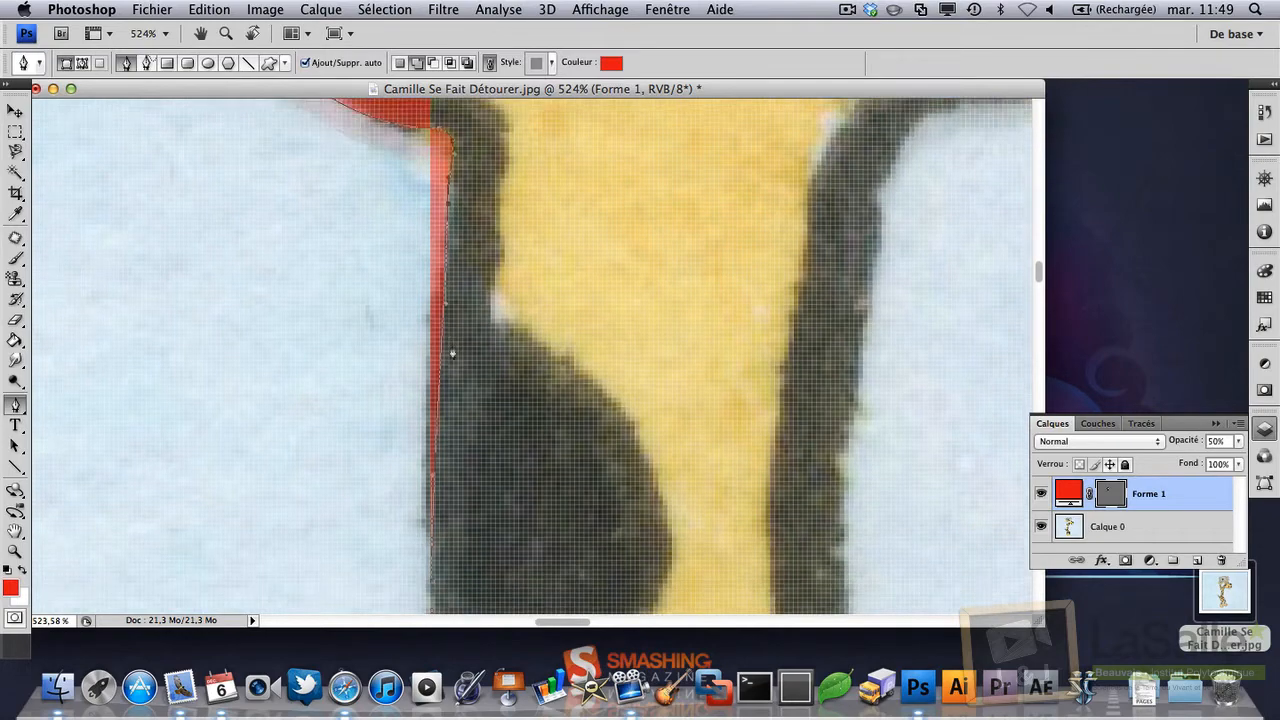
scroll(453, 365, down, 3)
scroll(443, 356, down, 5)
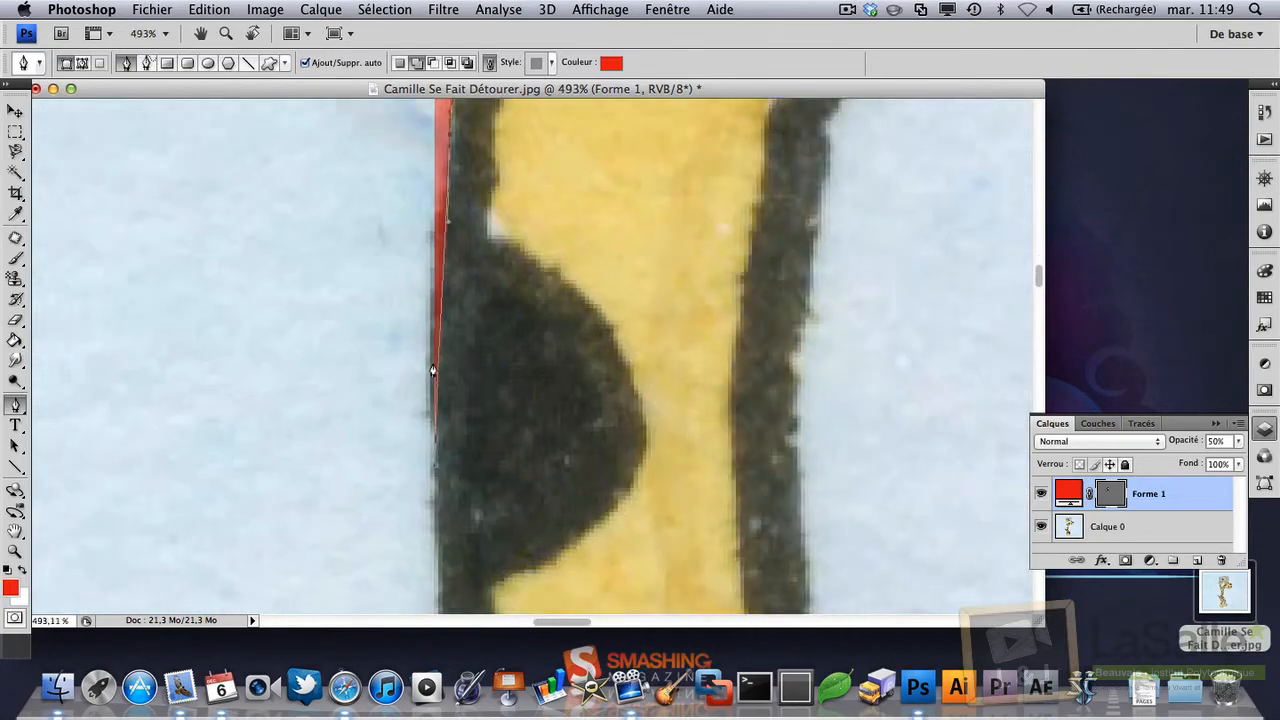
Step: Extend the Pen path down the arm's outer edge with an anchor point just below the first black spot
scroll(445, 372, down, 2)
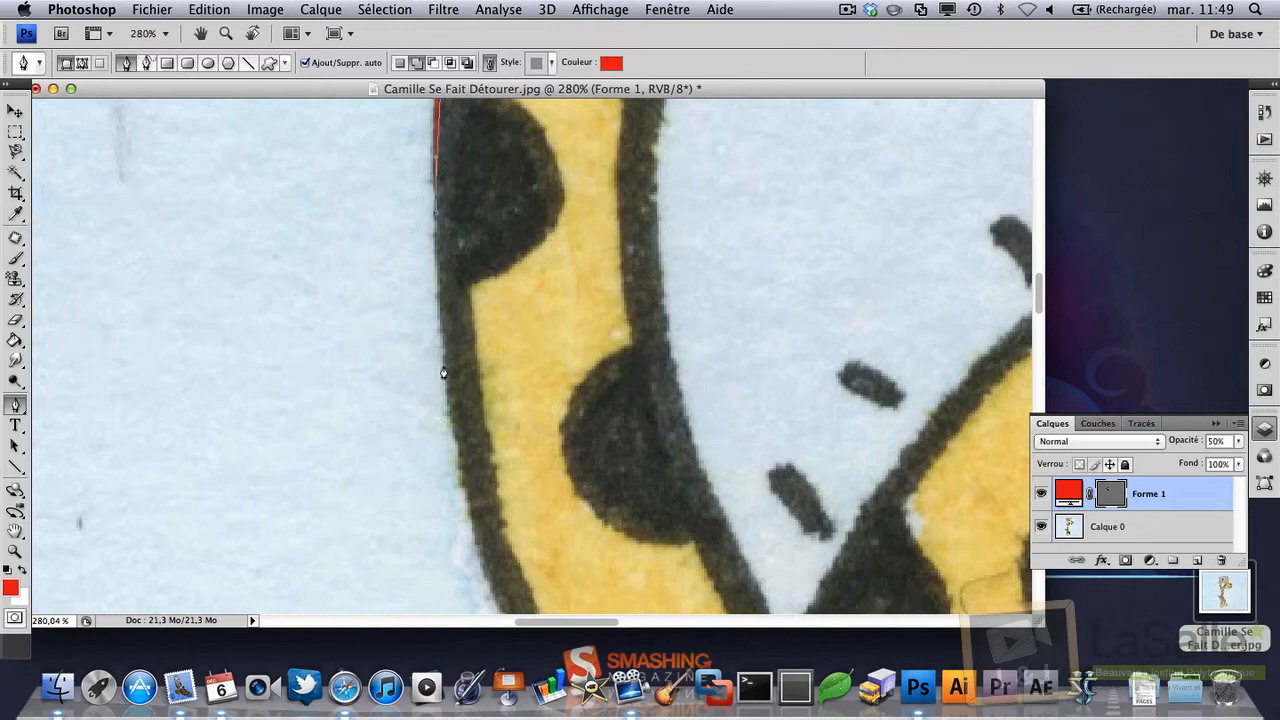
scroll(443, 373, down, 1)
click(448, 389)
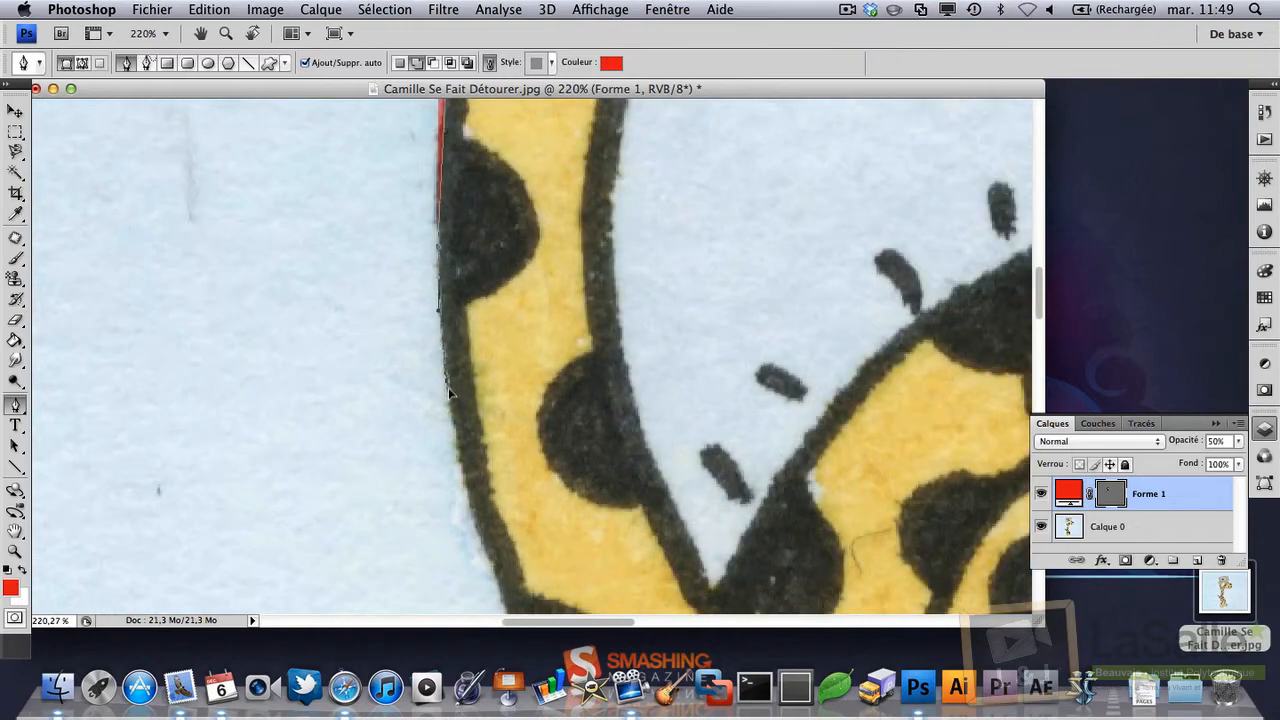
scroll(455, 410, down, 2)
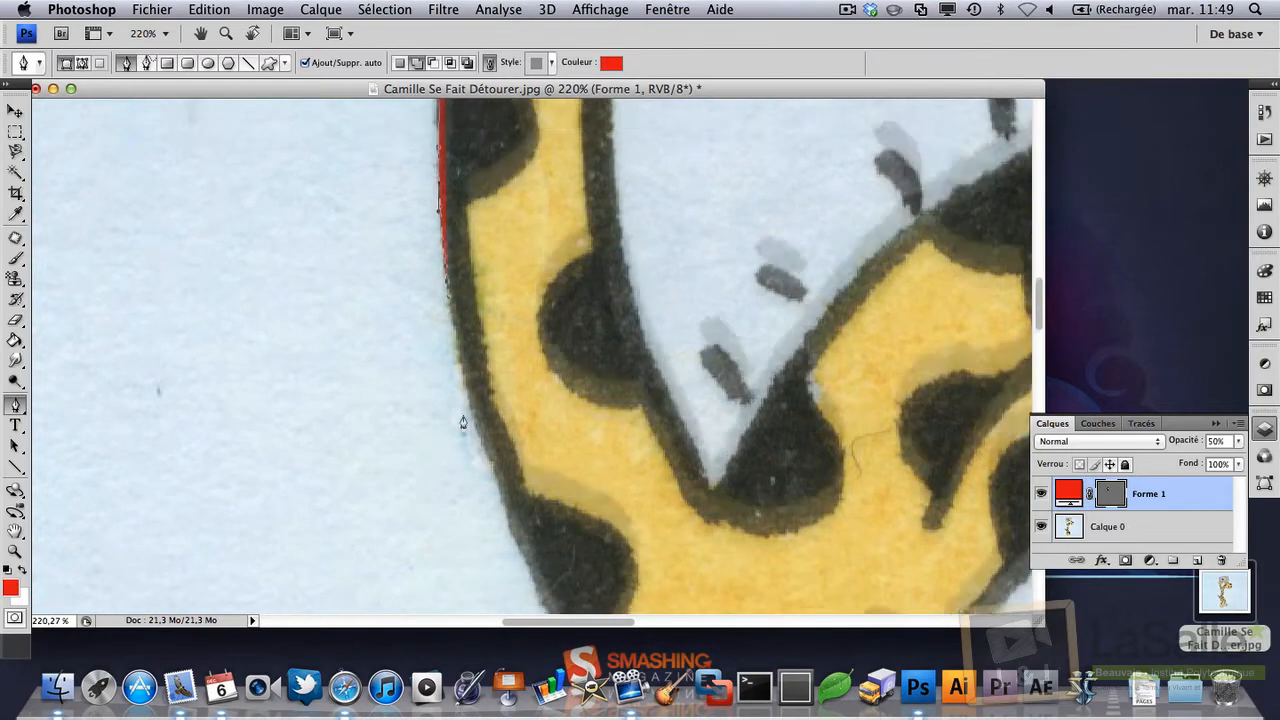
scroll(466, 423, up, 5)
scroll(487, 300, up, 5)
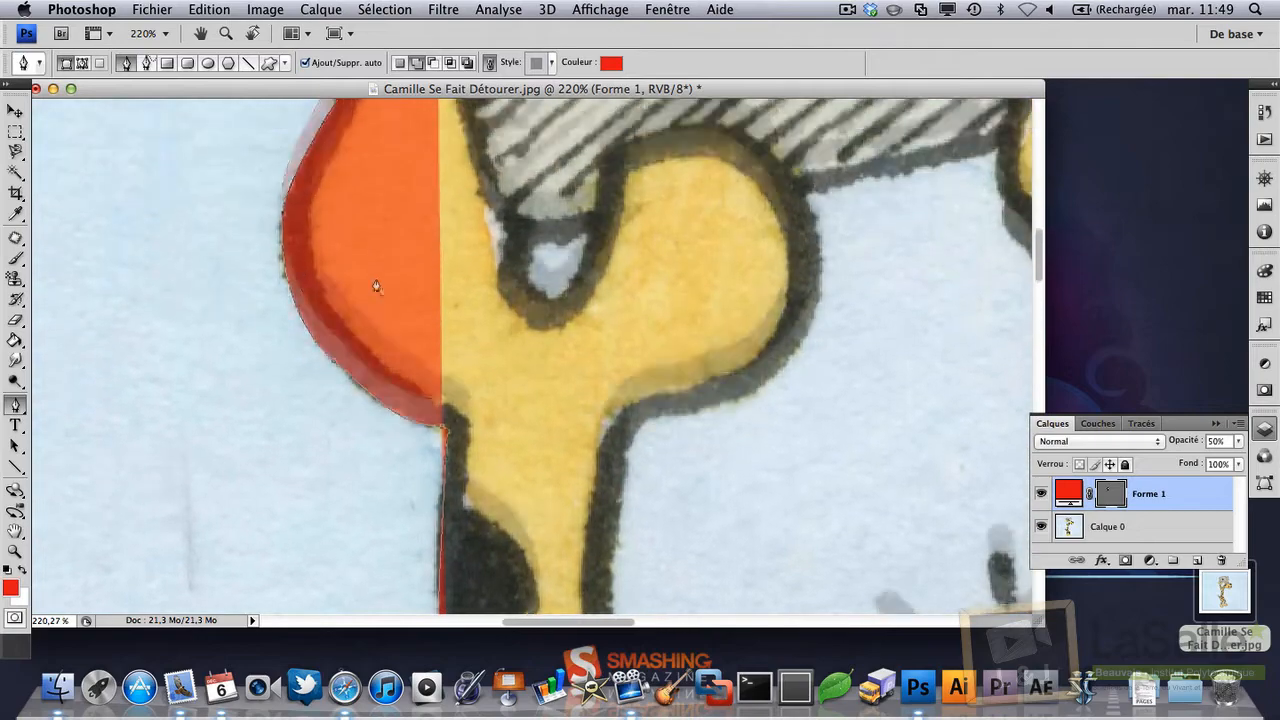
scroll(477, 465, down, 6)
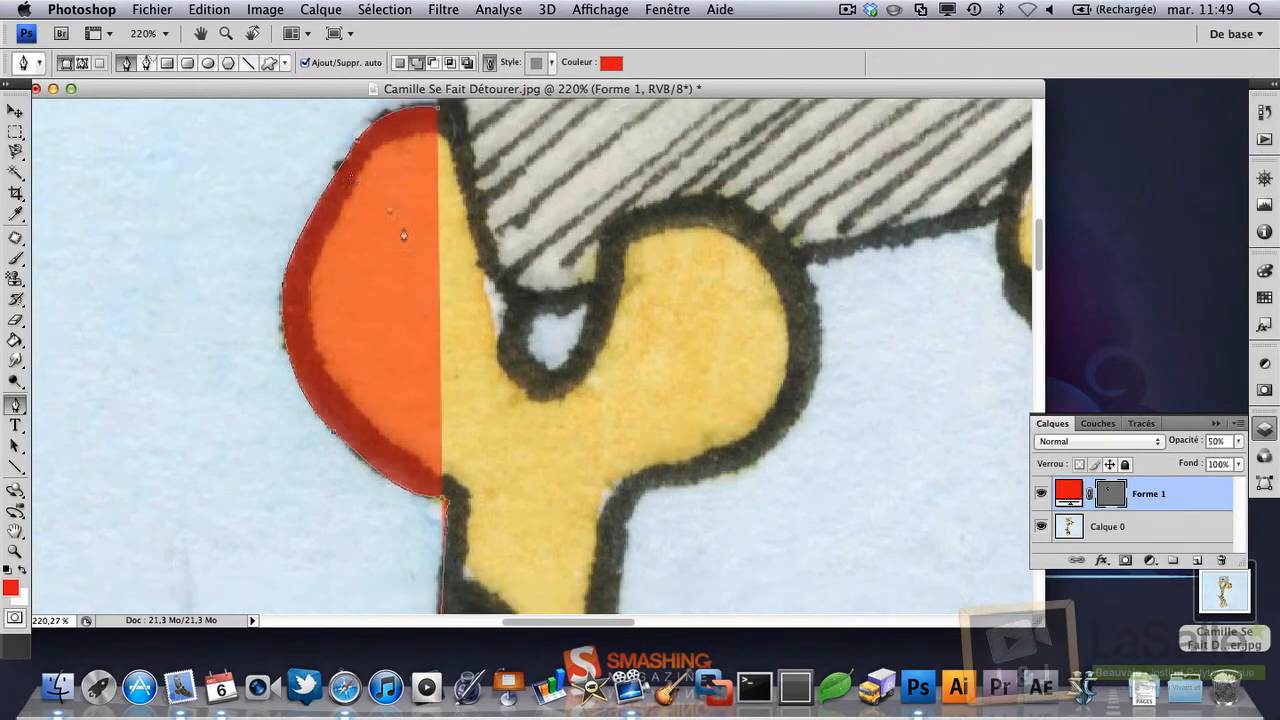
scroll(477, 465, down, 7)
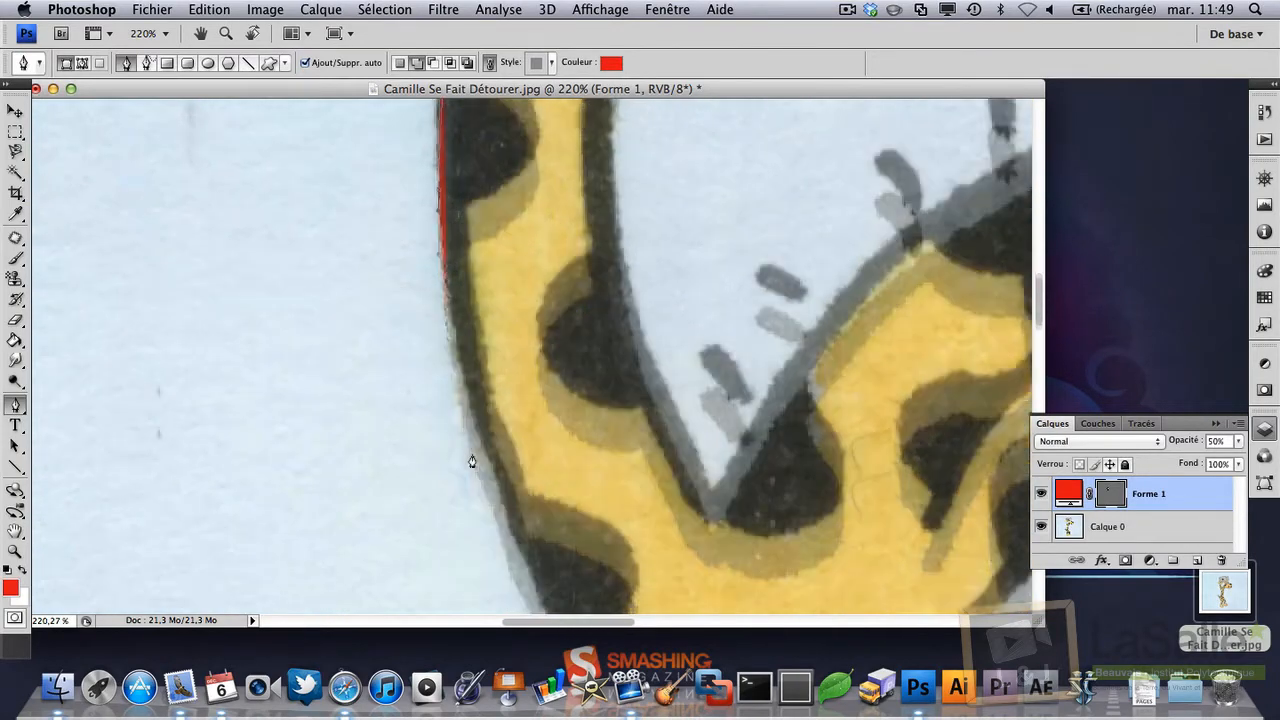
scroll(511, 390, down, 5)
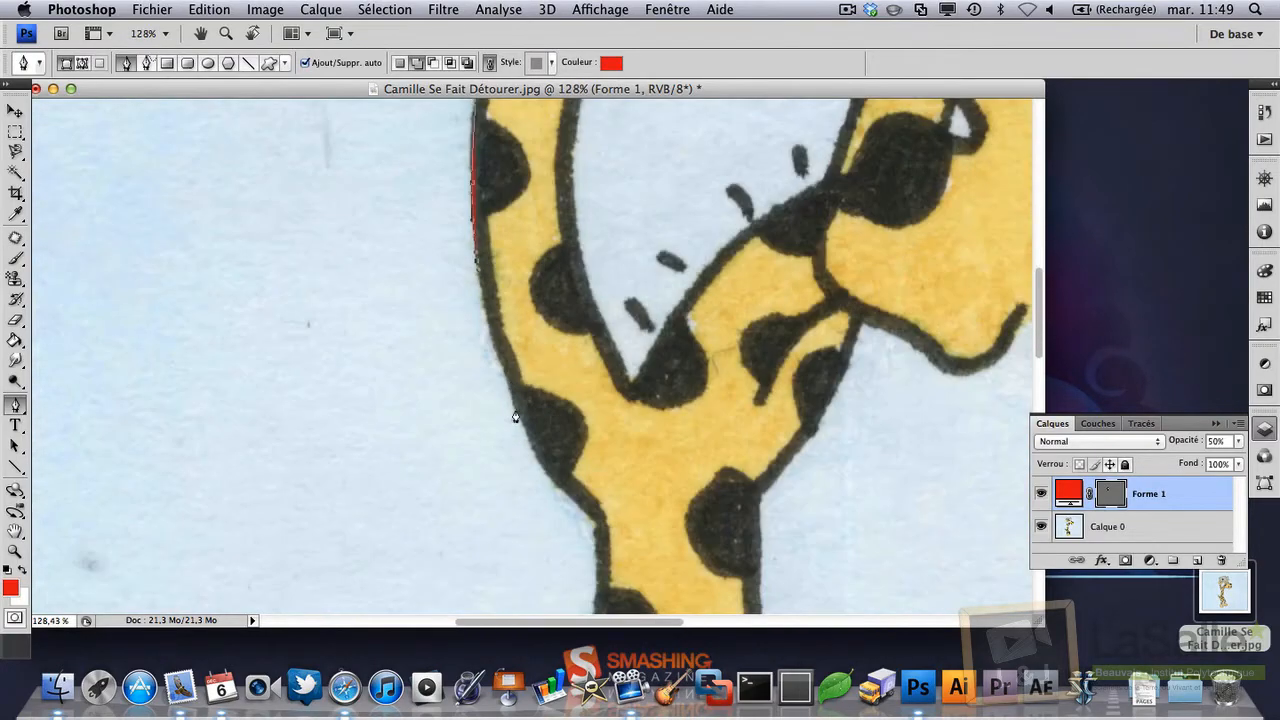
drag(515, 417, 520, 424)
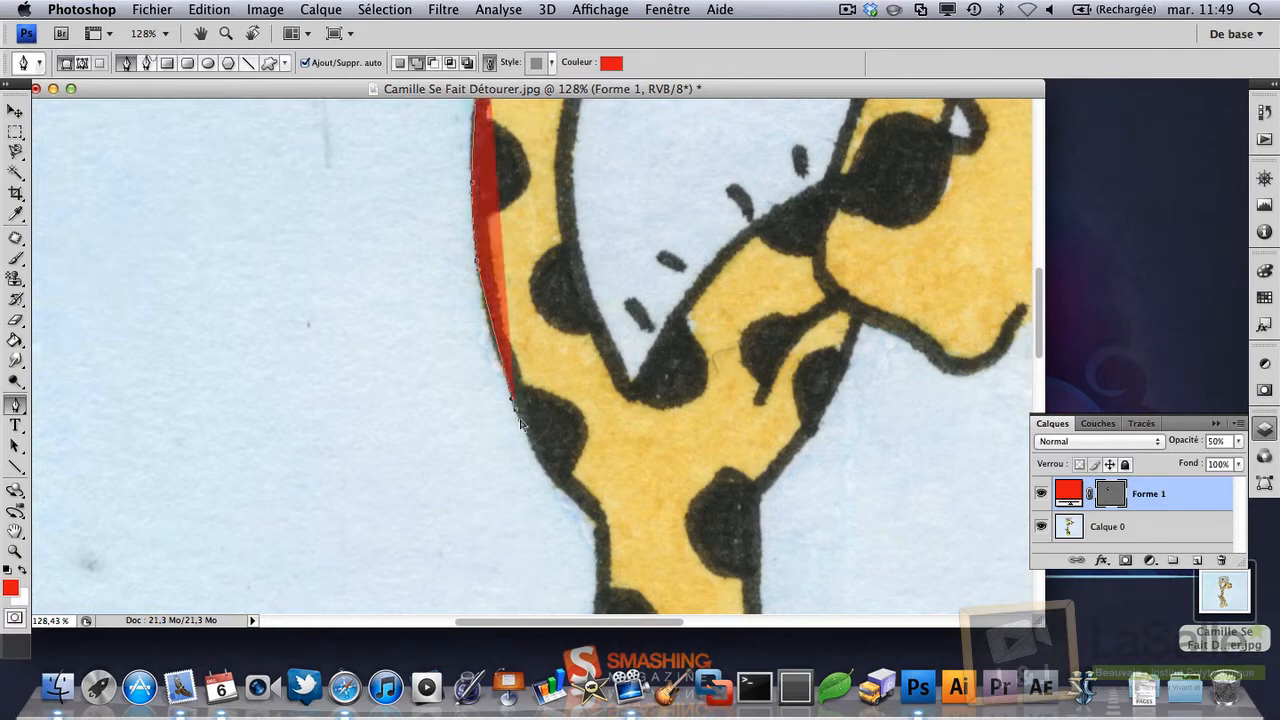
key(super+z)
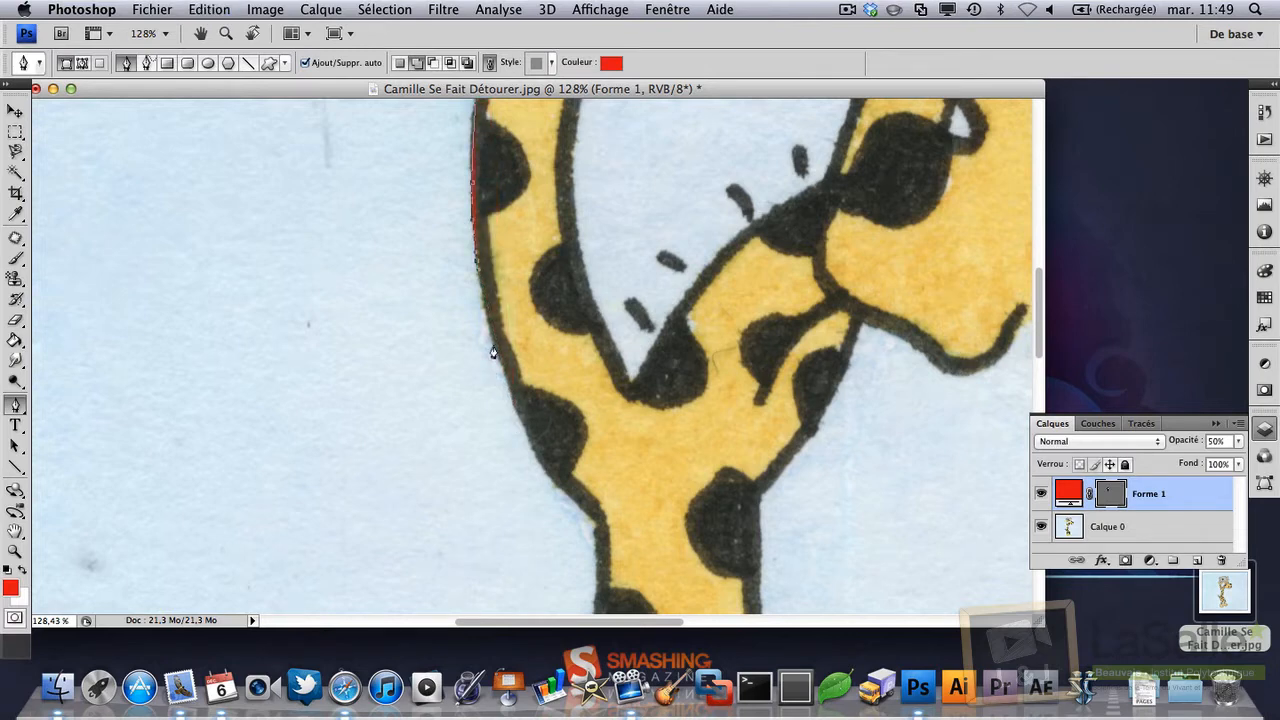
Step: Continue the Pen path in shorter curved segments along the lower arm and the black spot's outer edge towards the body
click(493, 352)
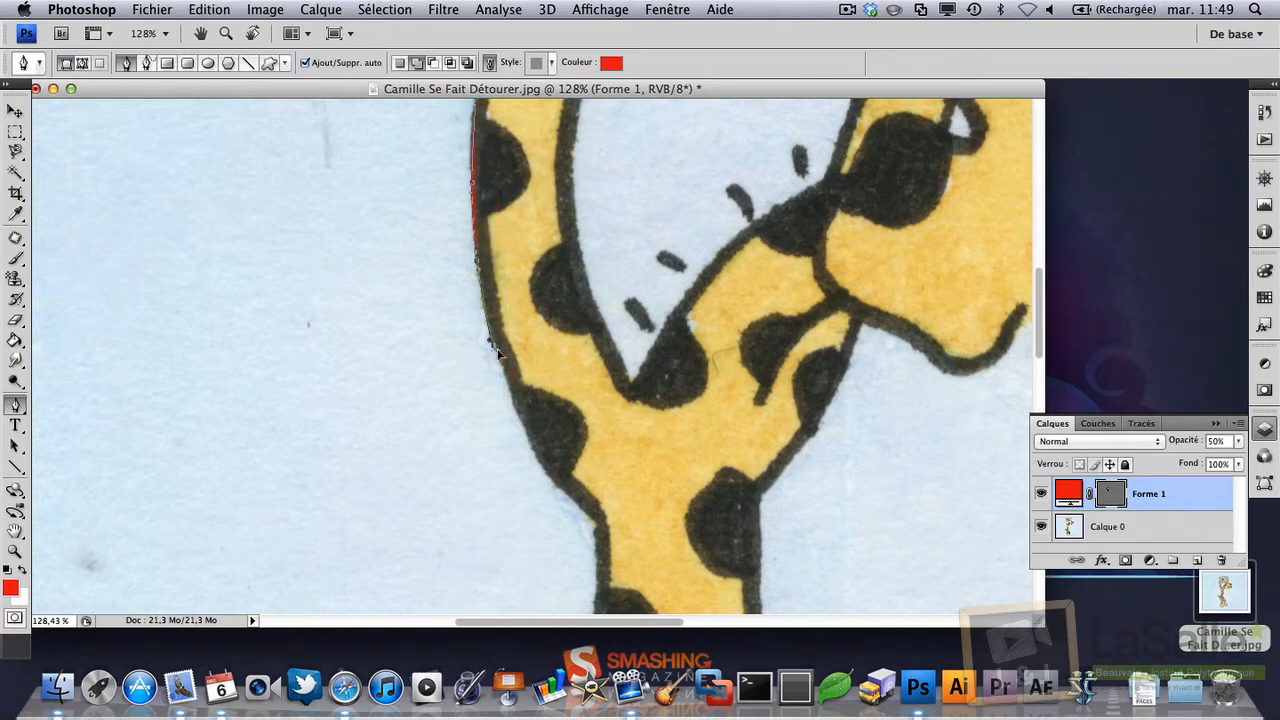
click(512, 410)
scroll(530, 415, down, 3)
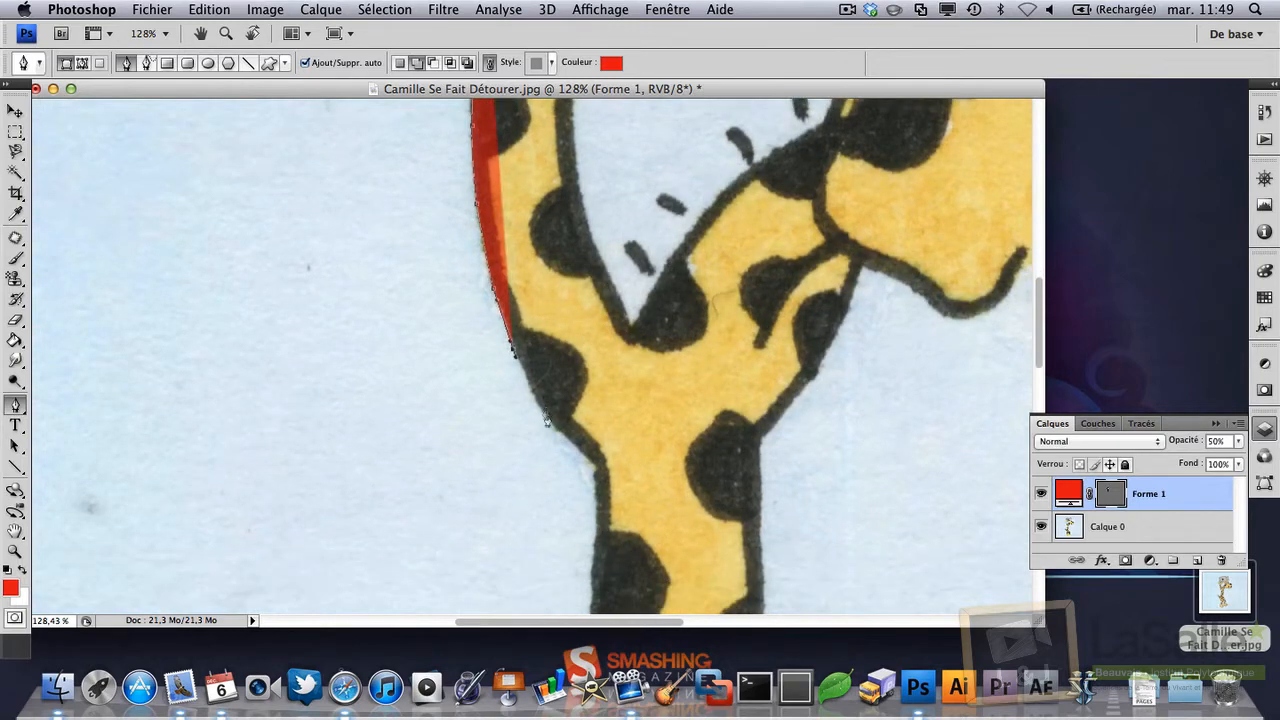
drag(551, 430, 583, 430)
Step: Trace the giraffe's back with curved segments, following the black outline down to the base of the tail
scroll(590, 435, down, 3)
scroll(595, 425, down, 5)
scroll(591, 440, down, 4)
scroll(591, 445, down, 4)
scroll(583, 432, down, 8)
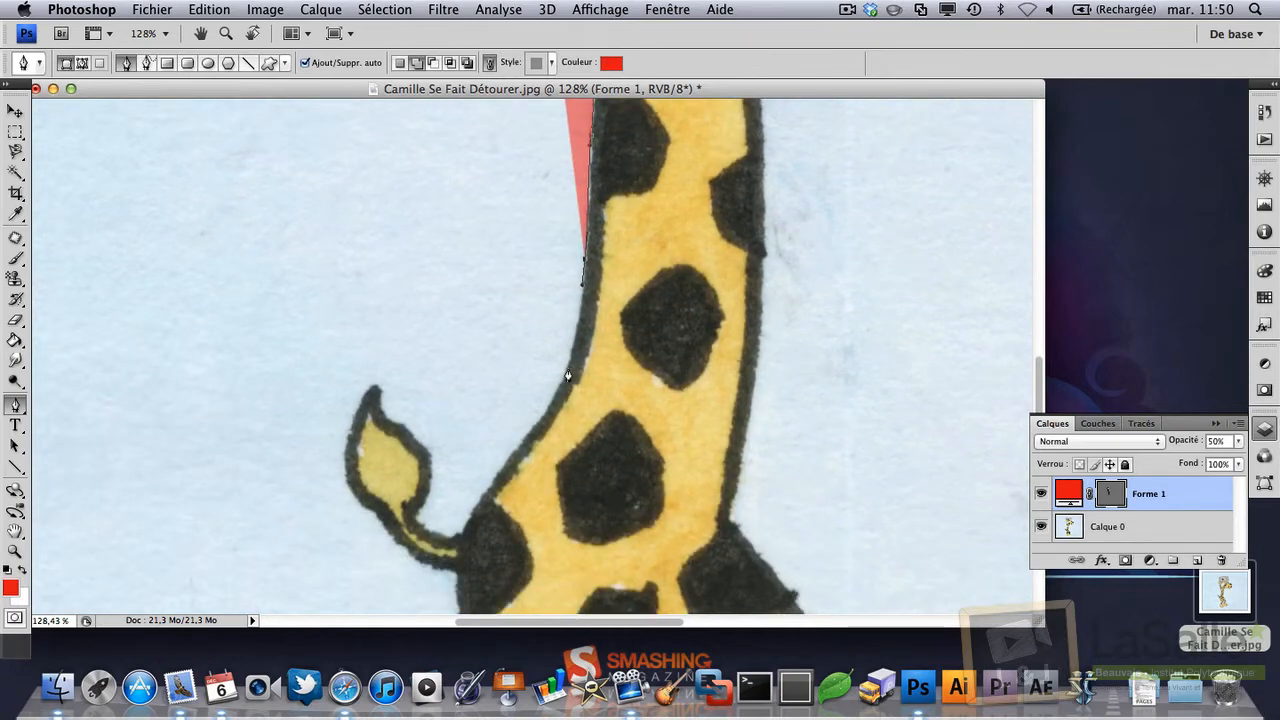
drag(567, 370, 454, 438)
scroll(530, 452, down, 3)
scroll(491, 421, down, 2)
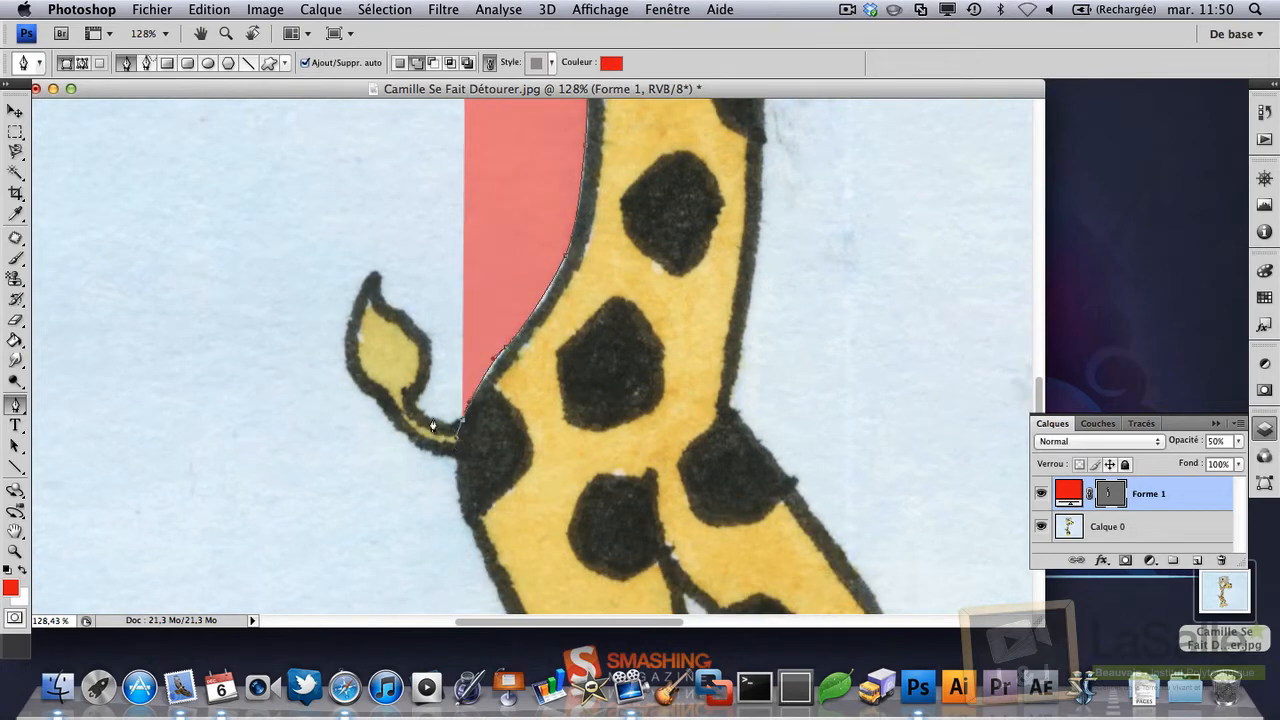
Step: Trace the tail from its base along the upper edge to the pointed tip, and continue around its outer side
click(428, 415)
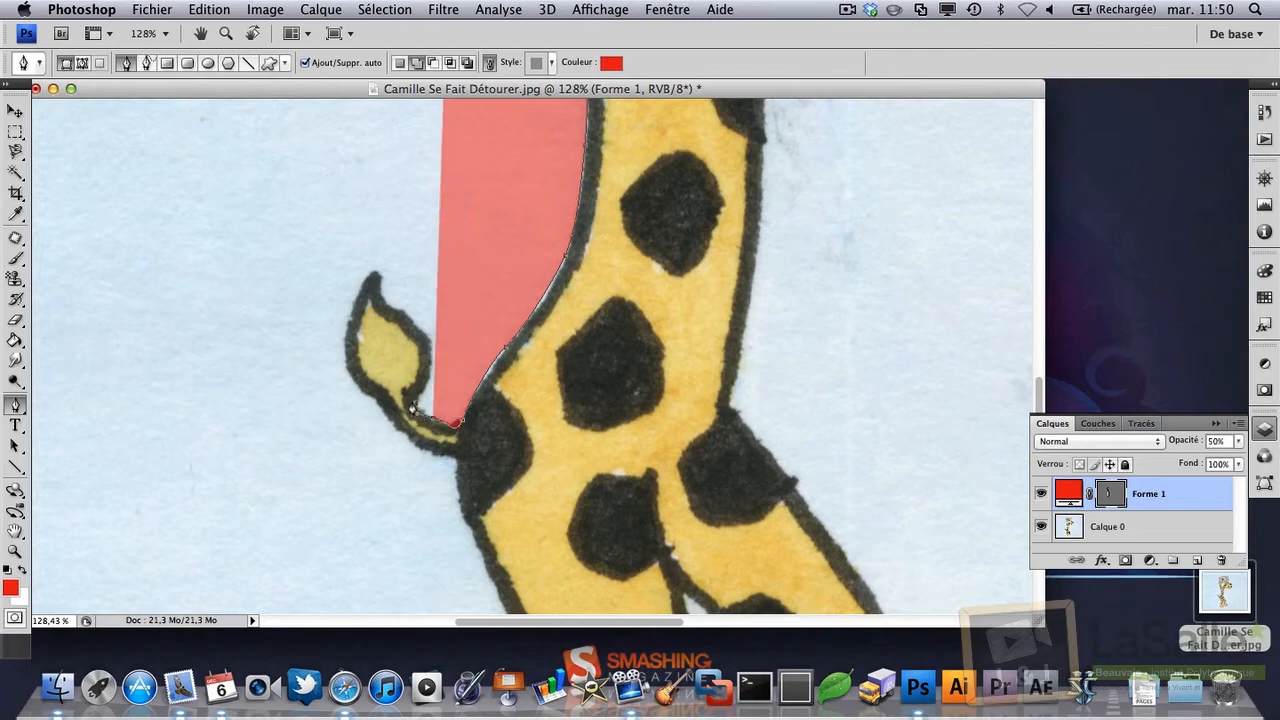
drag(414, 398, 414, 396)
scroll(443, 369, up, 2)
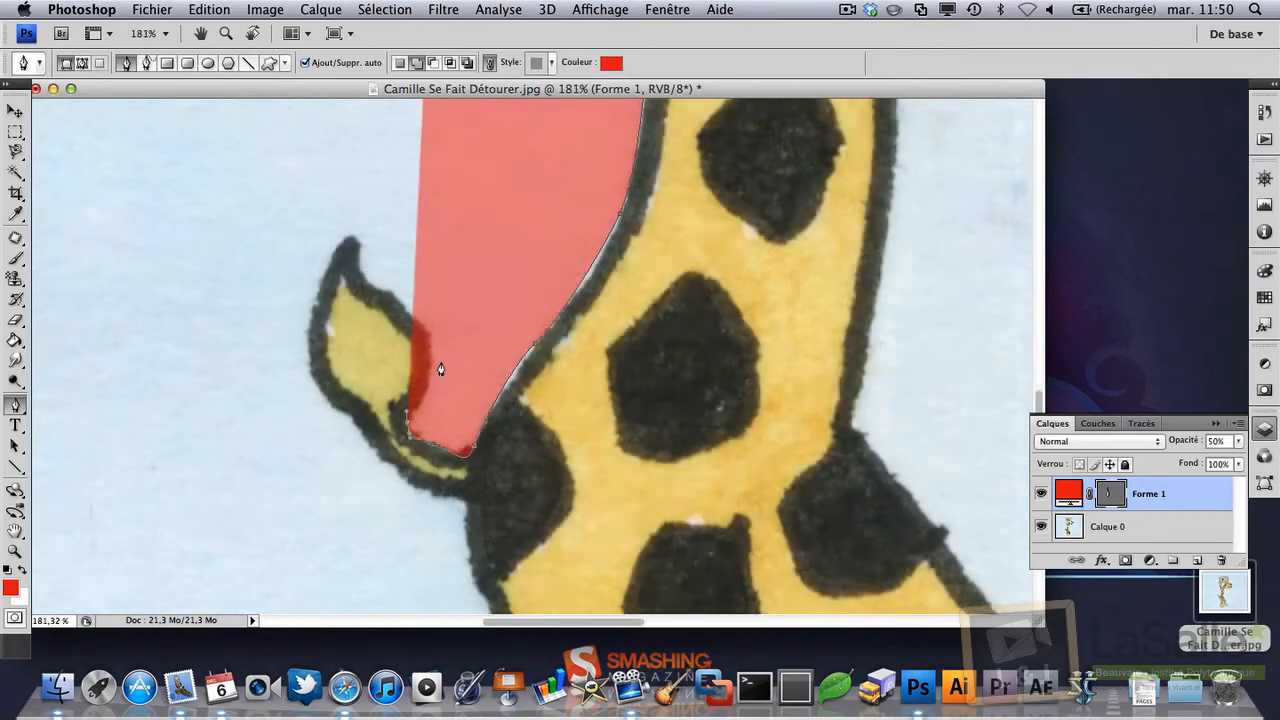
scroll(443, 372, down, 10)
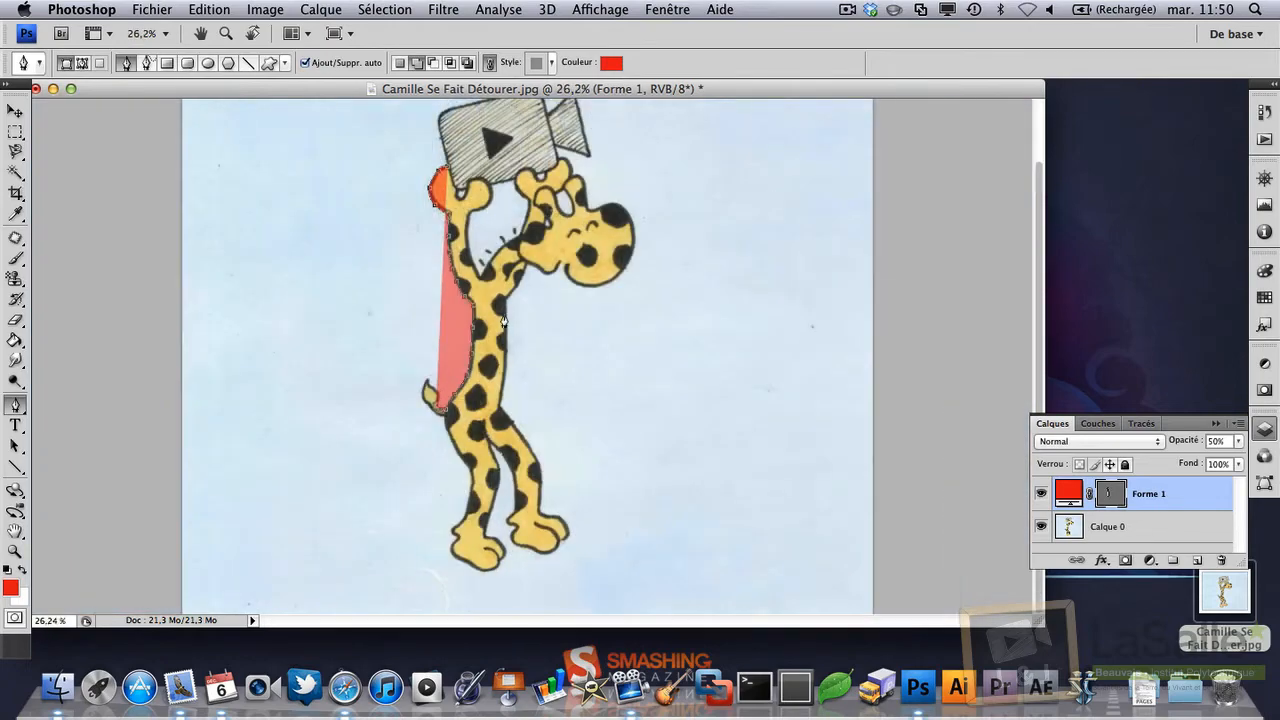
scroll(470, 380, down, 5)
scroll(441, 416, up, 8)
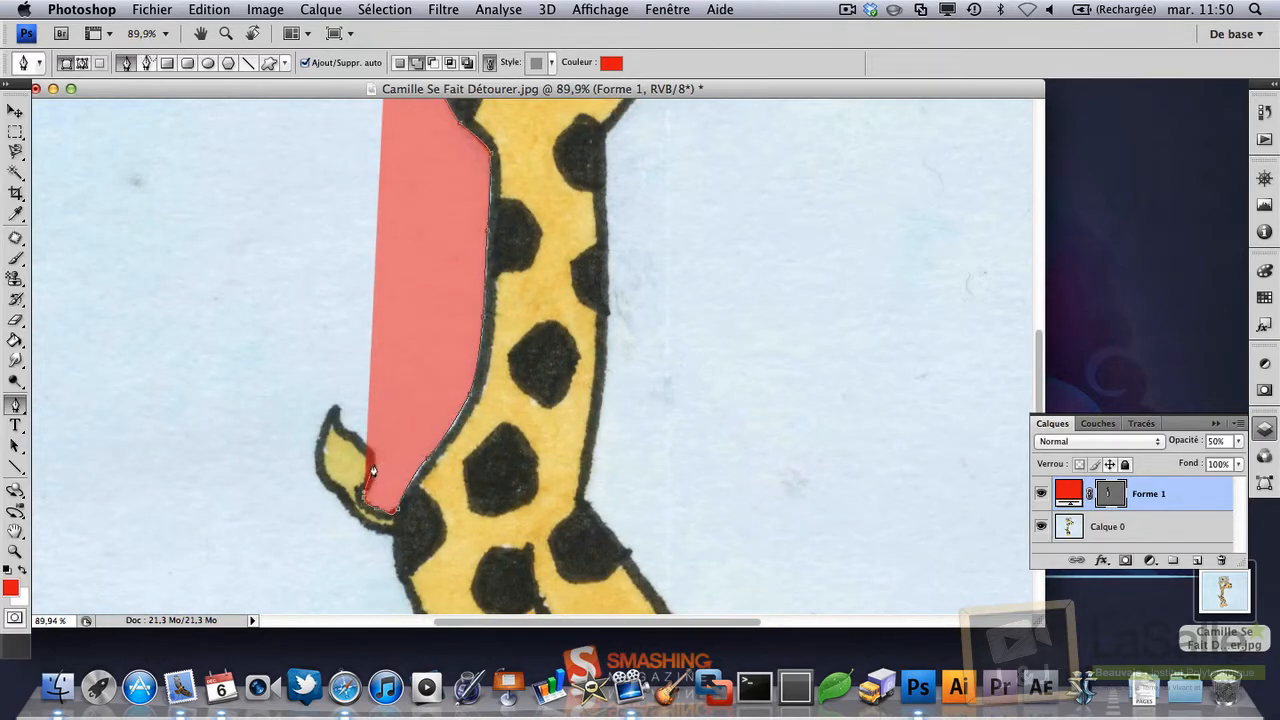
drag(372, 462, 323, 425)
scroll(323, 425, down, 2)
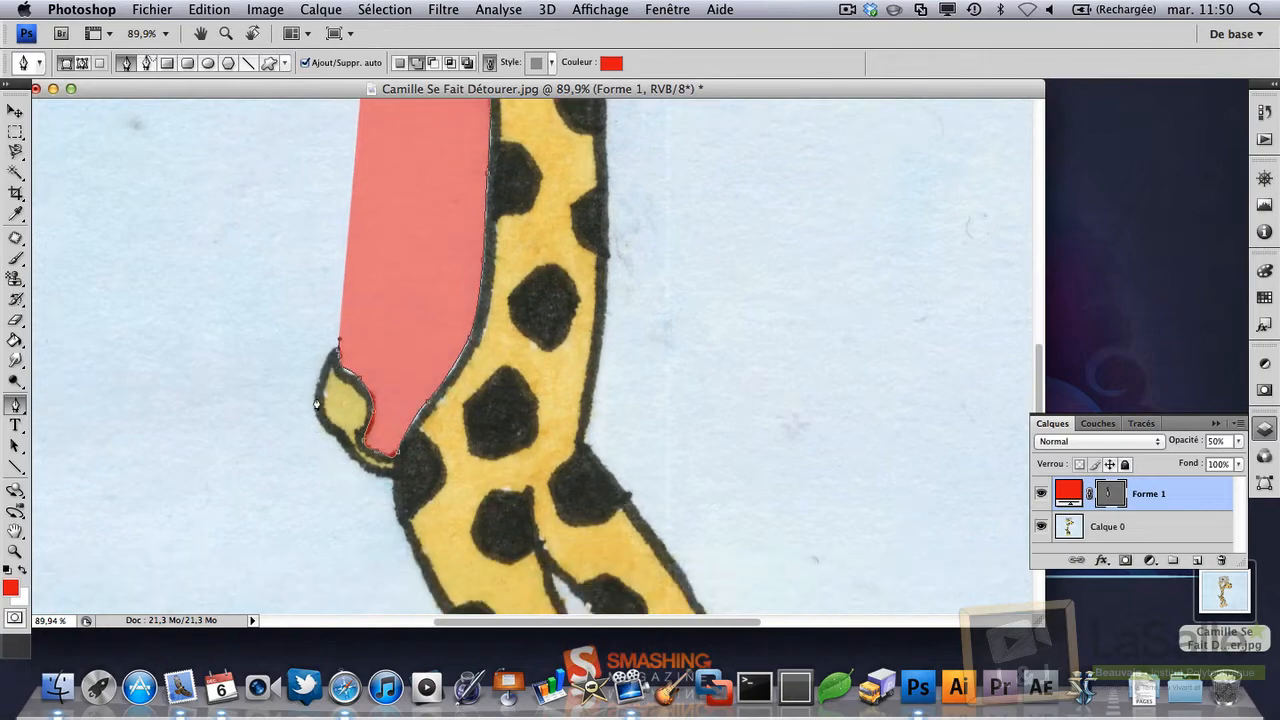
drag(314, 375, 318, 426)
scroll(334, 440, down, 2)
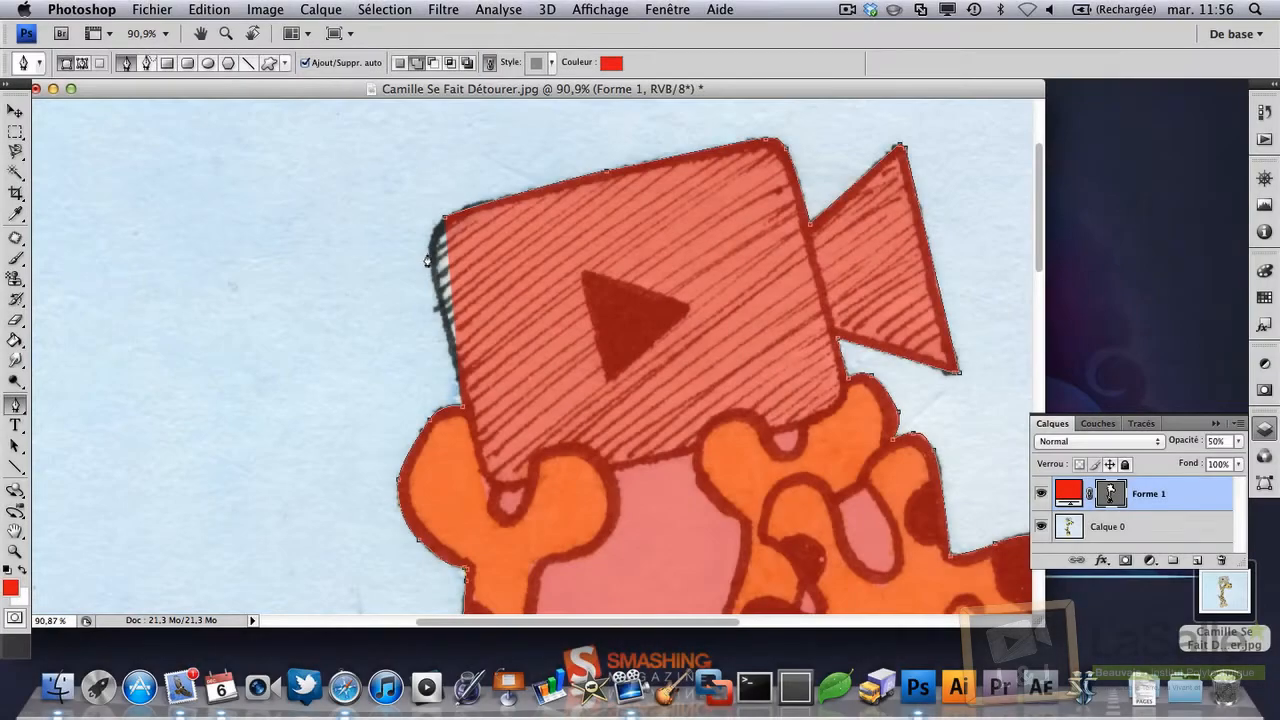
Step: Trace the camera's rounded upper-left corner and left edge down to the raised hand, and close the path on its starting anchor point
scroll(432, 260, up, 4)
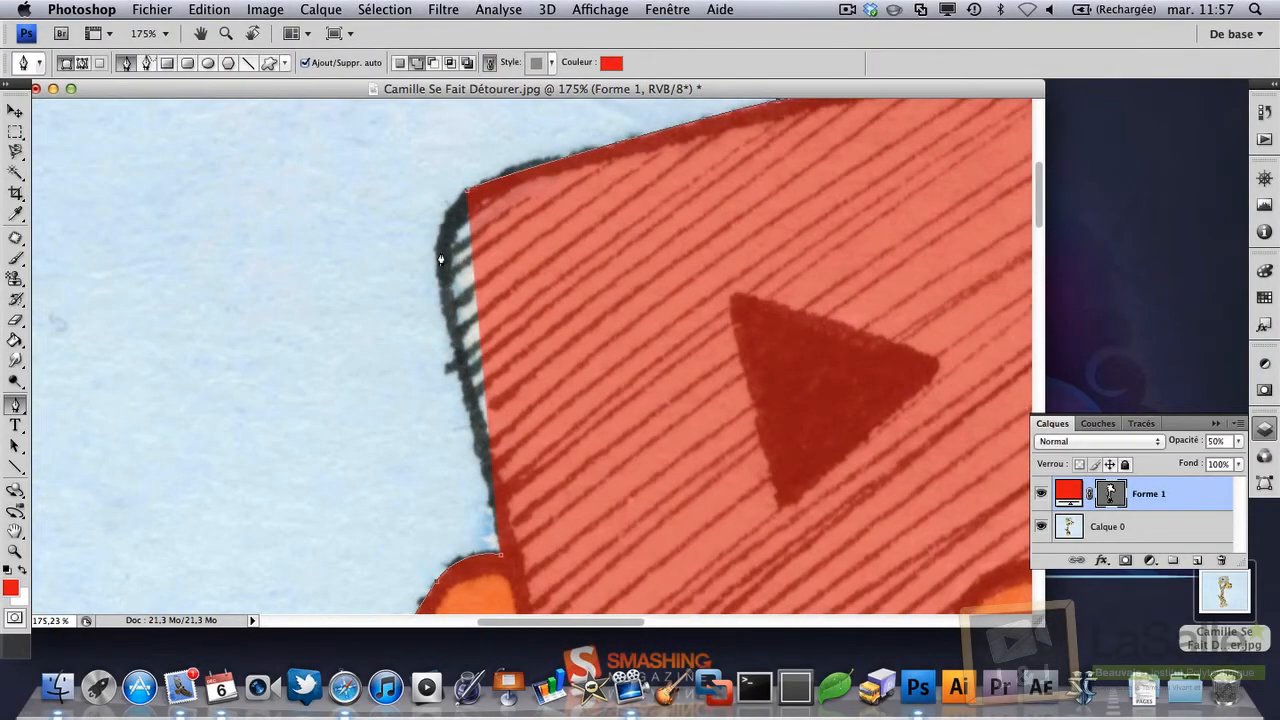
scroll(444, 267, down, 1)
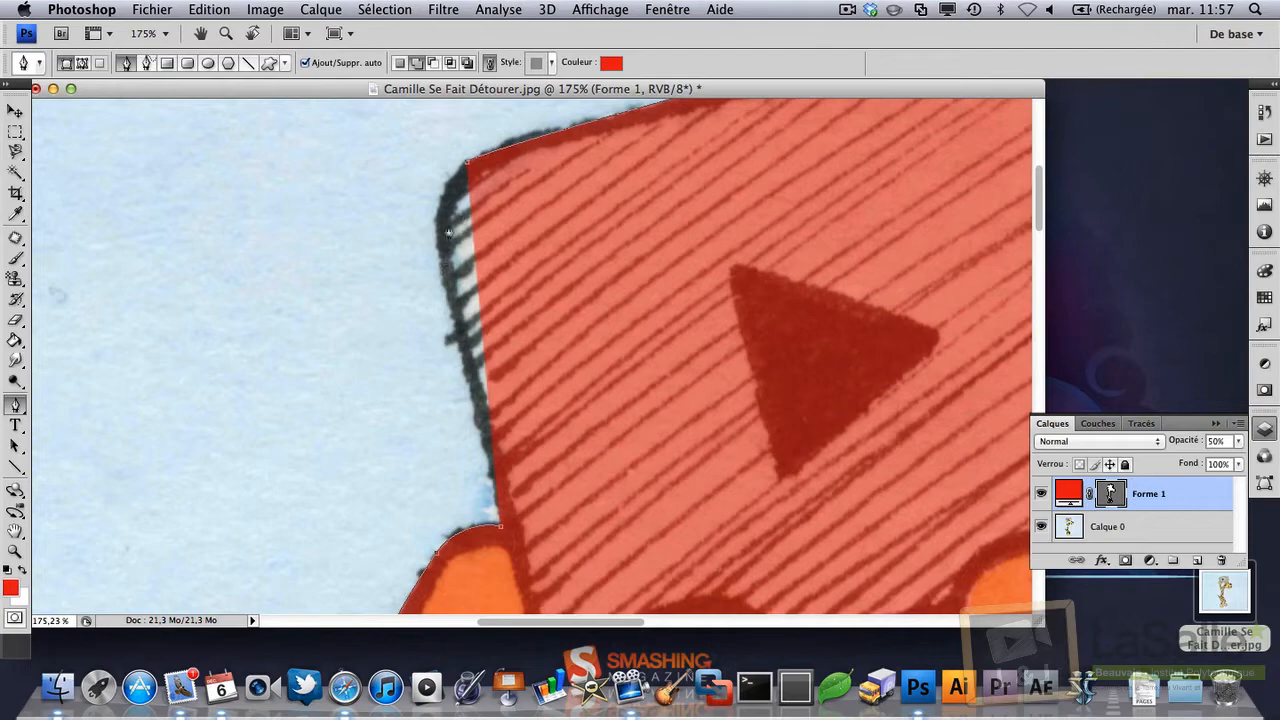
drag(437, 205, 438, 230)
scroll(508, 300, down, 2)
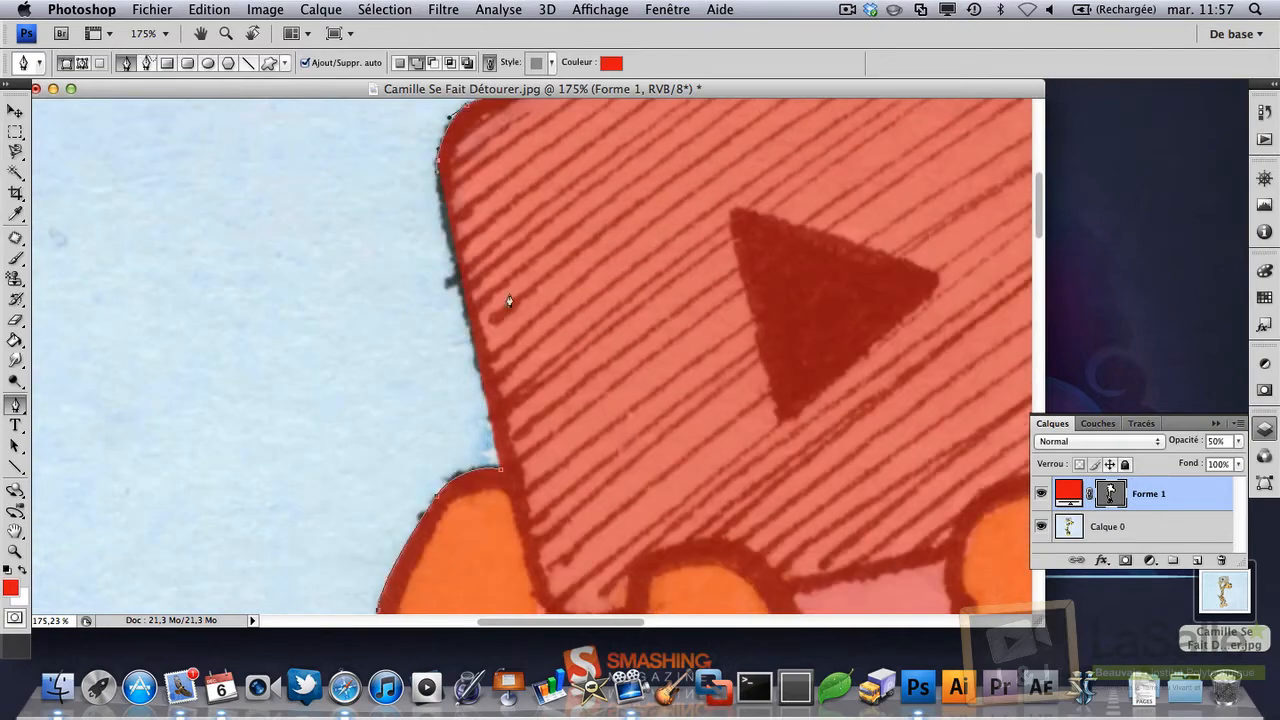
click(458, 296)
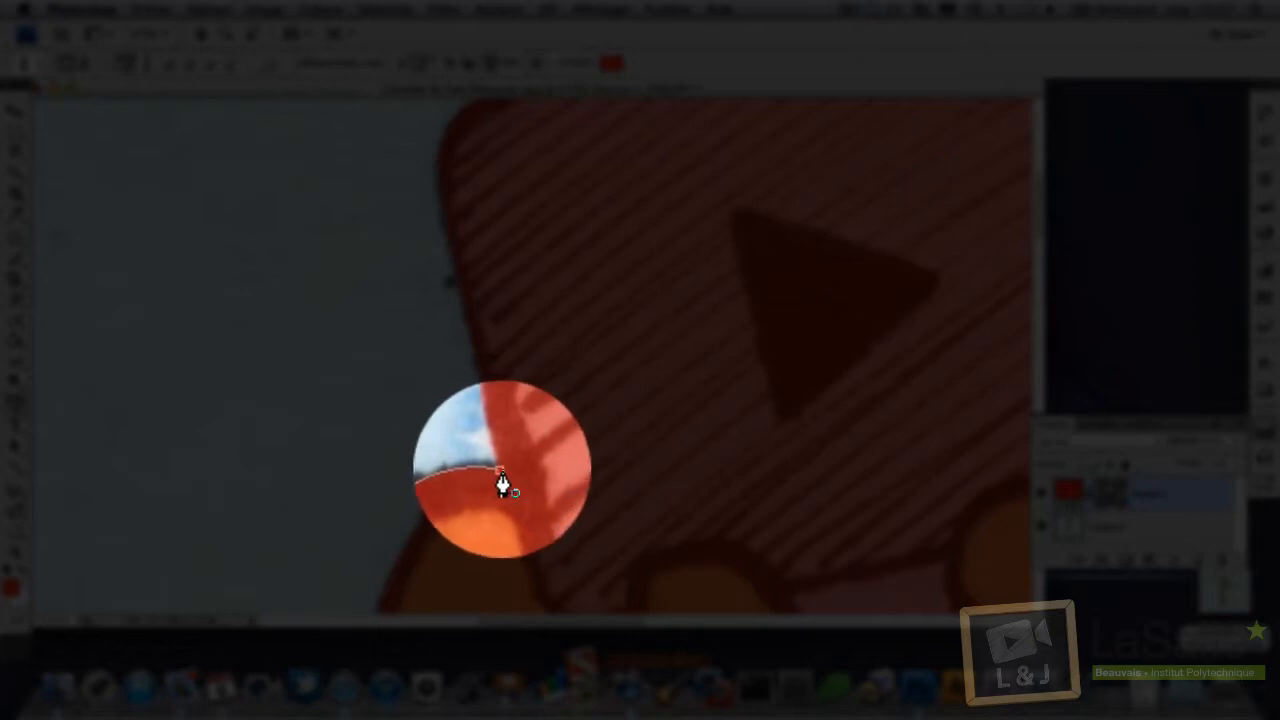
click(502, 472)
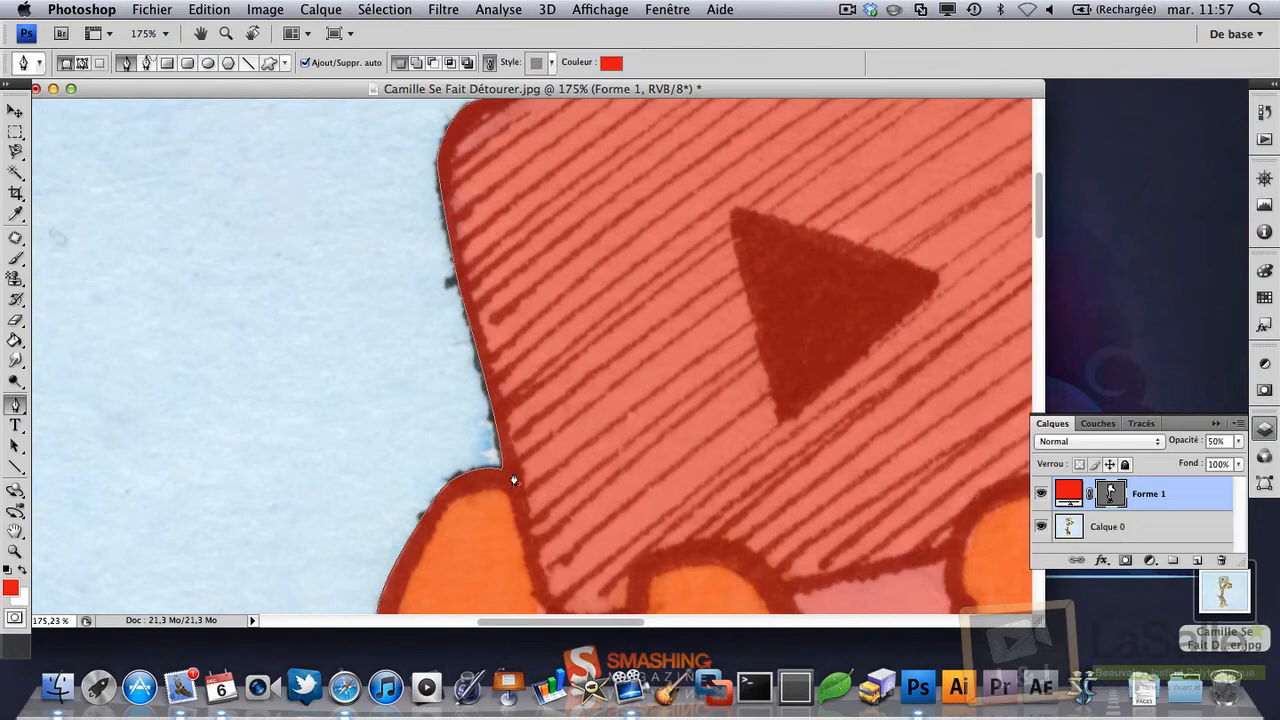
Step: Inspect the closed shape over the whole giraffe and check closely how its outline fits the tail
scroll(516, 471, down, 10)
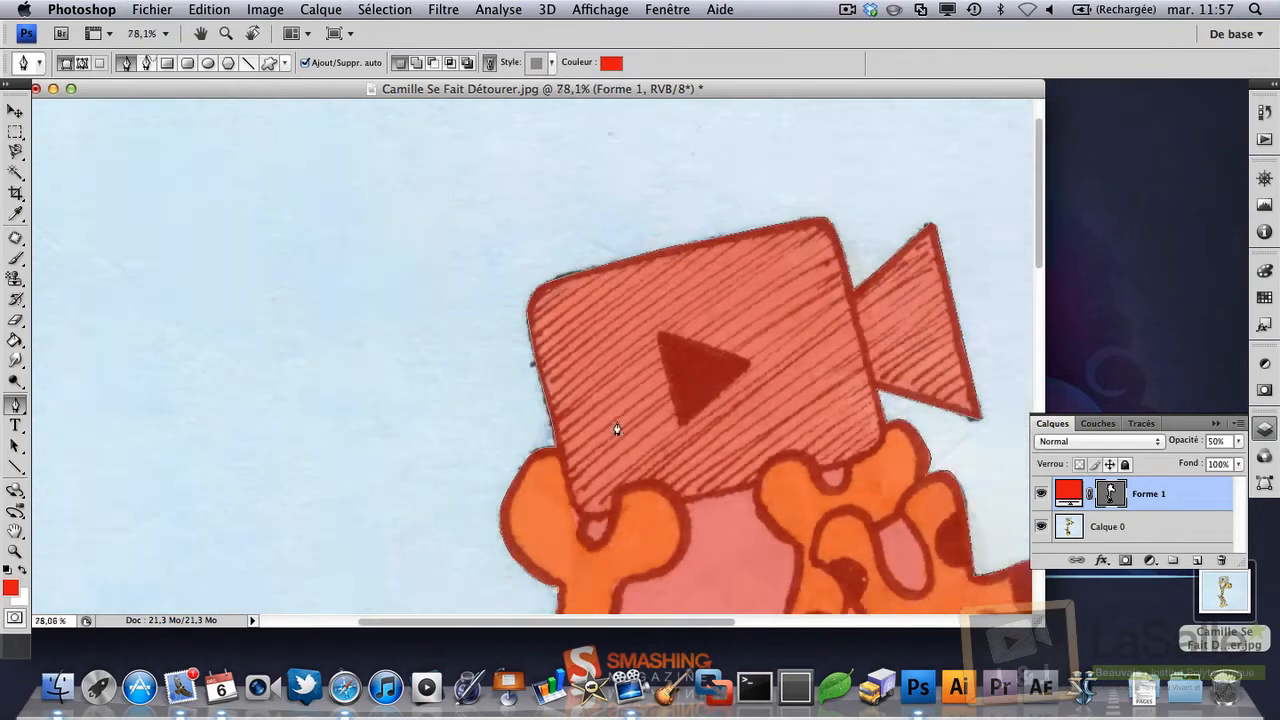
scroll(553, 355, up, 2)
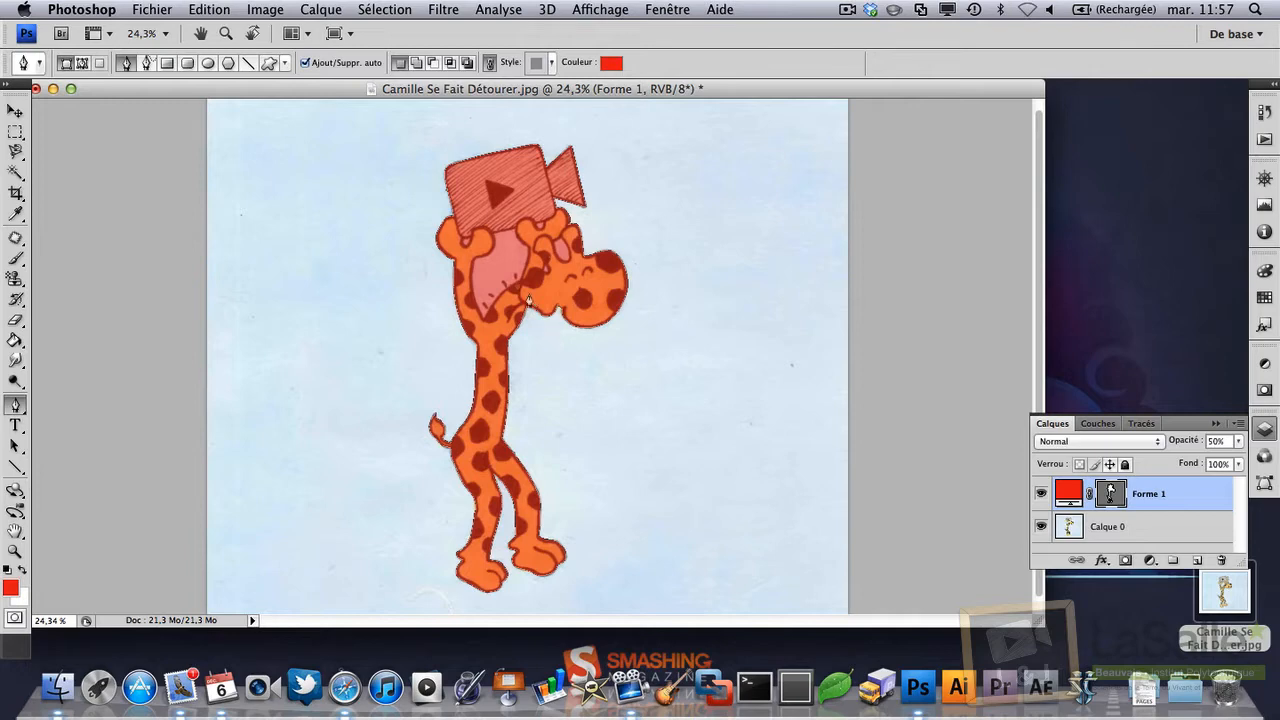
scroll(529, 350, down, 2)
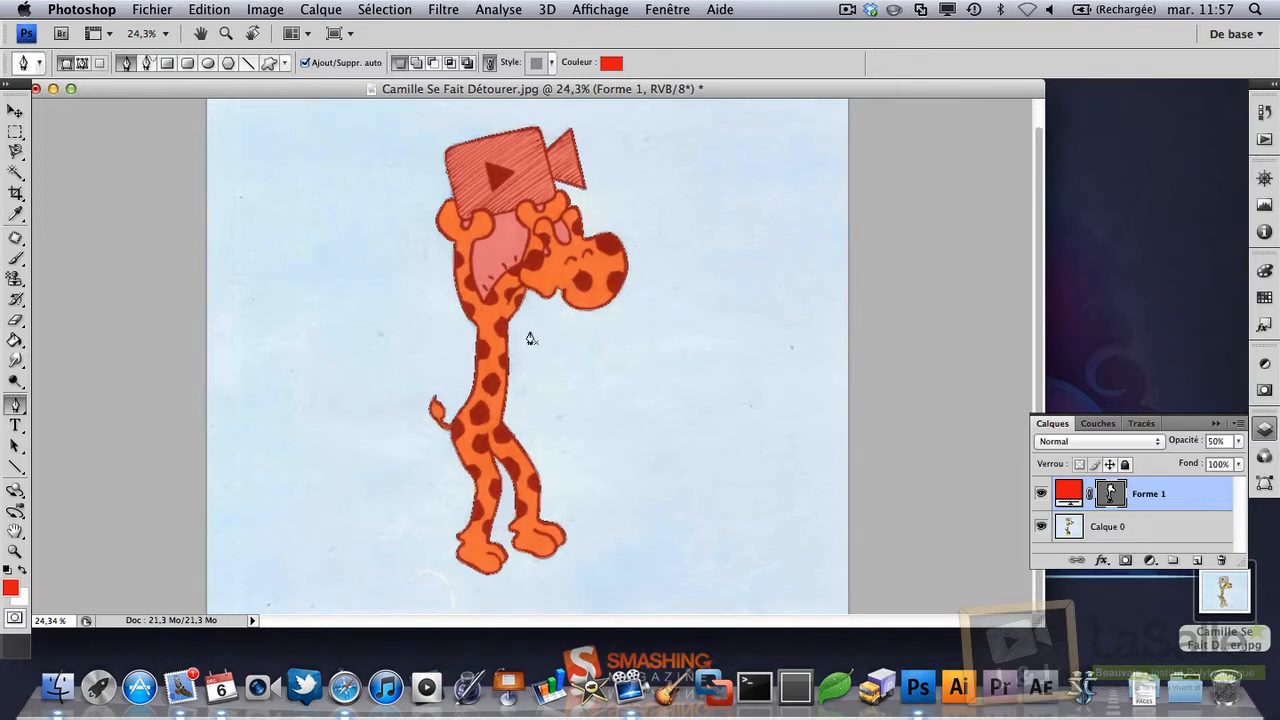
scroll(443, 435, up, 4)
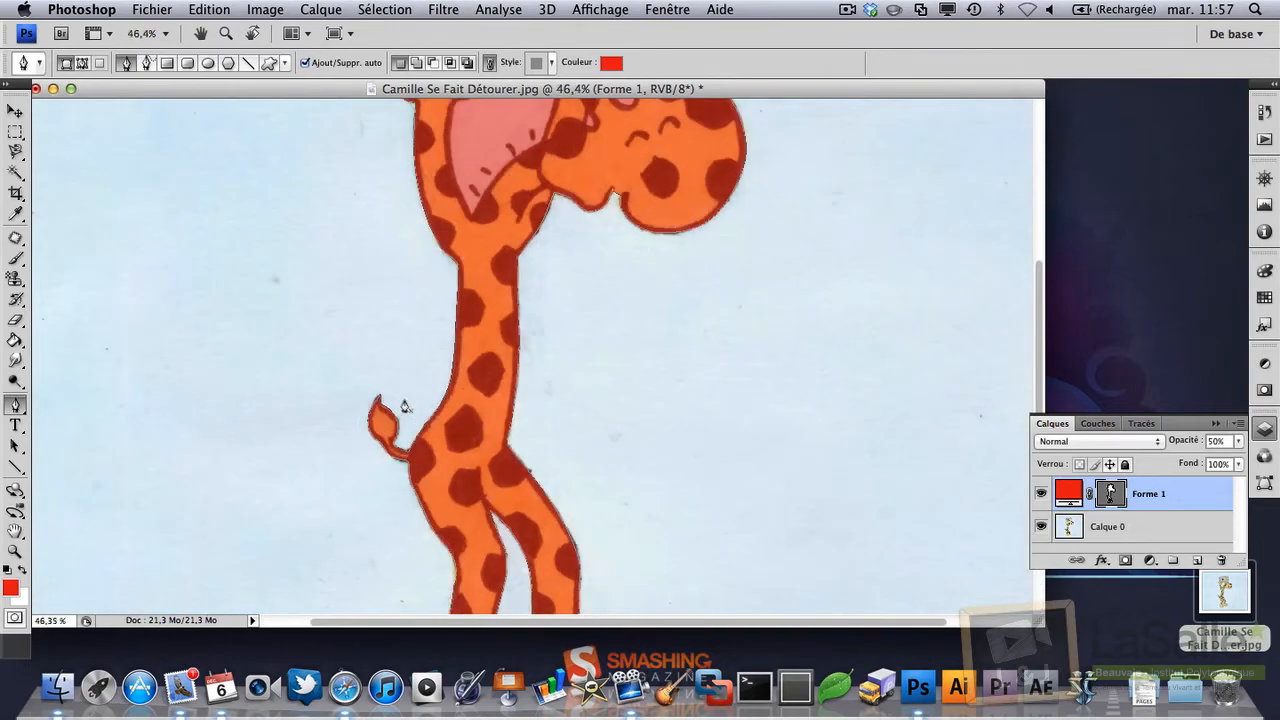
scroll(410, 410, up, 6)
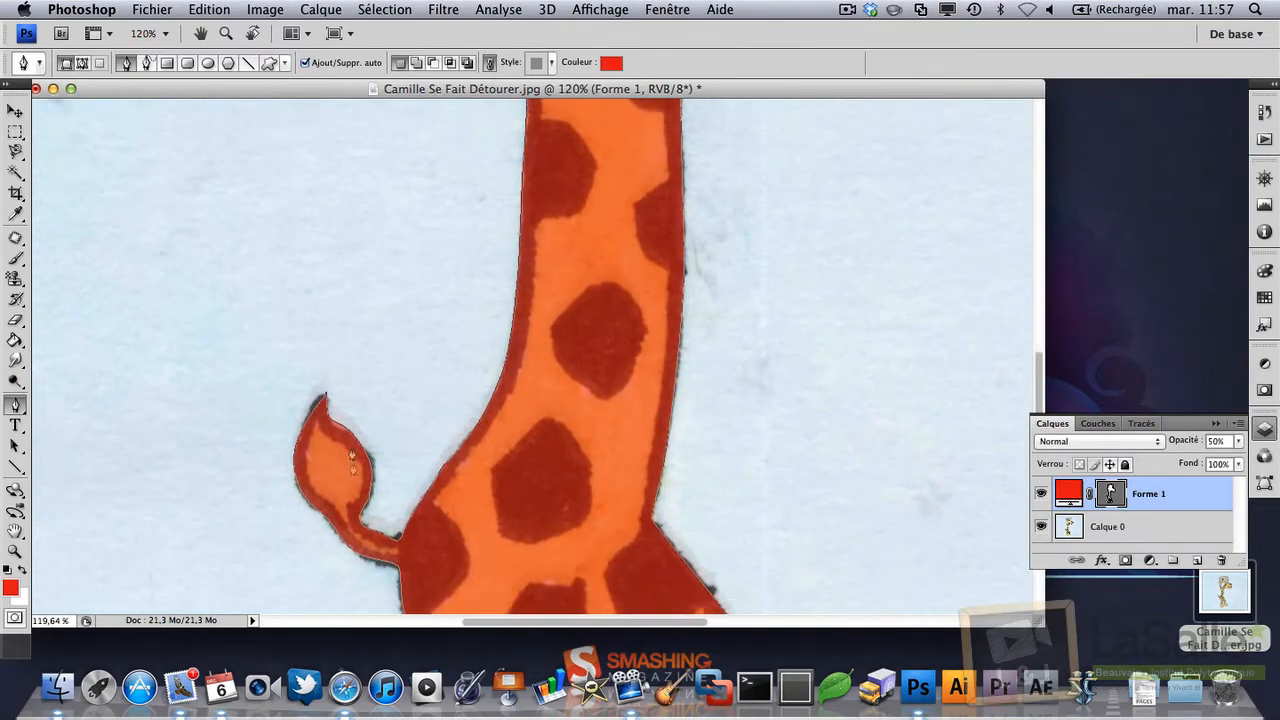
scroll(312, 400, up, 5)
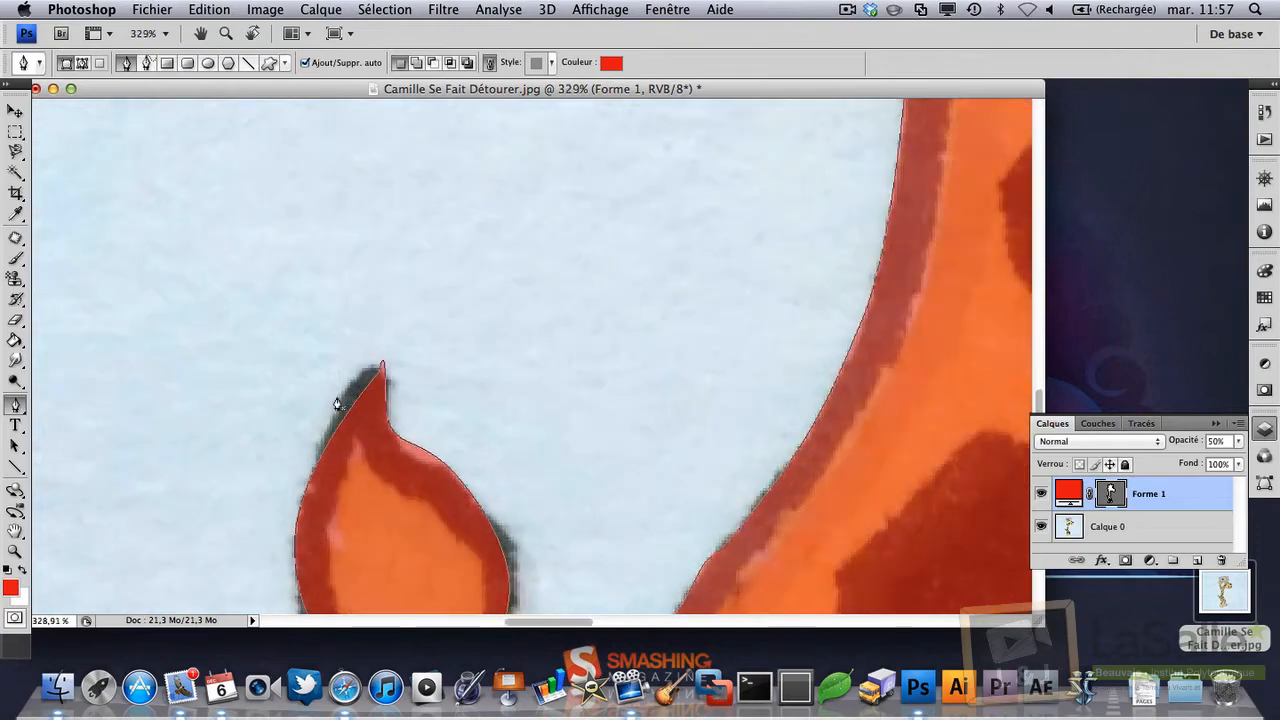
scroll(338, 404, up, 2)
scroll(380, 350, down, 5)
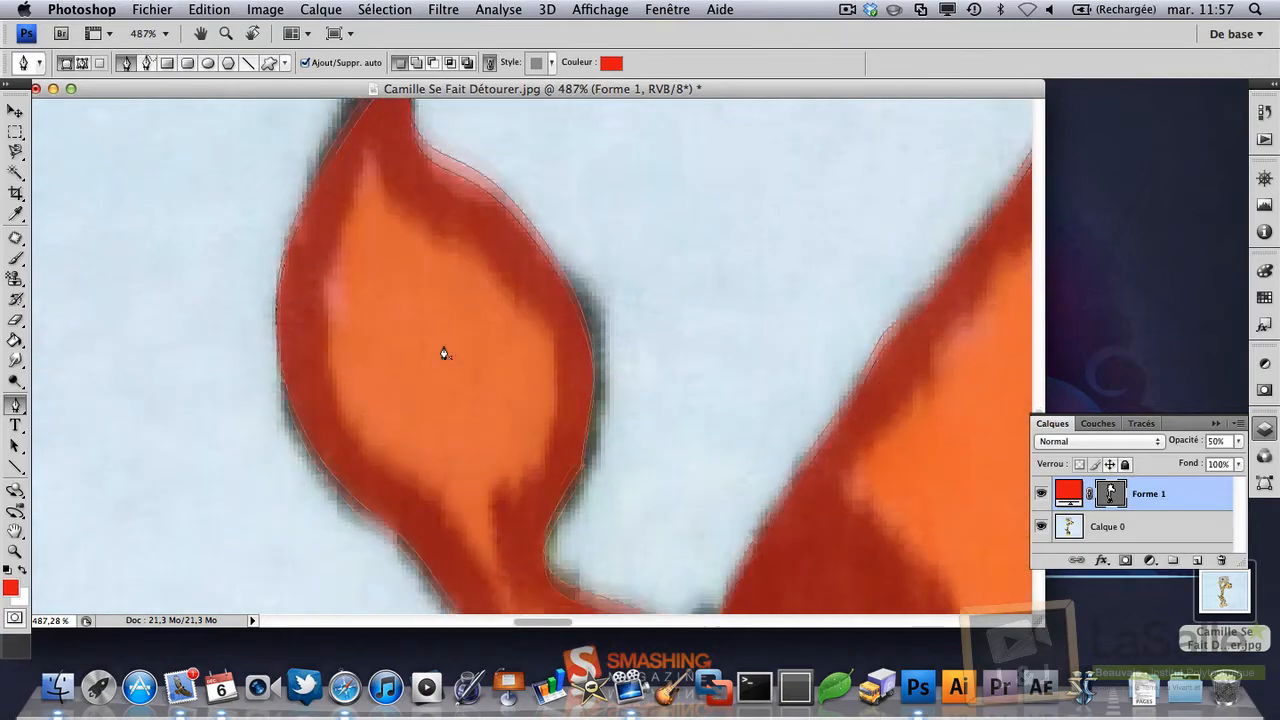
scroll(440, 354, up, 4)
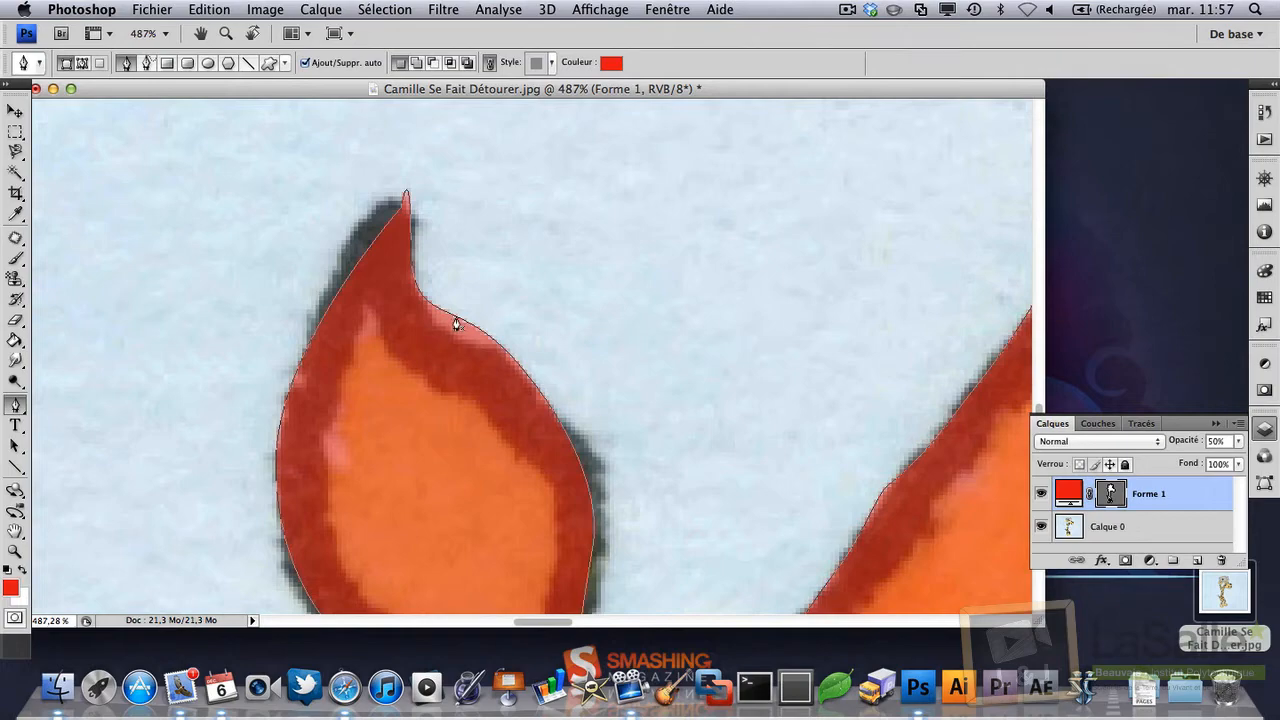
Step: Select the closed giraffe path with the Path Selection tool to reveal the anchor points around the tail
click(15, 446)
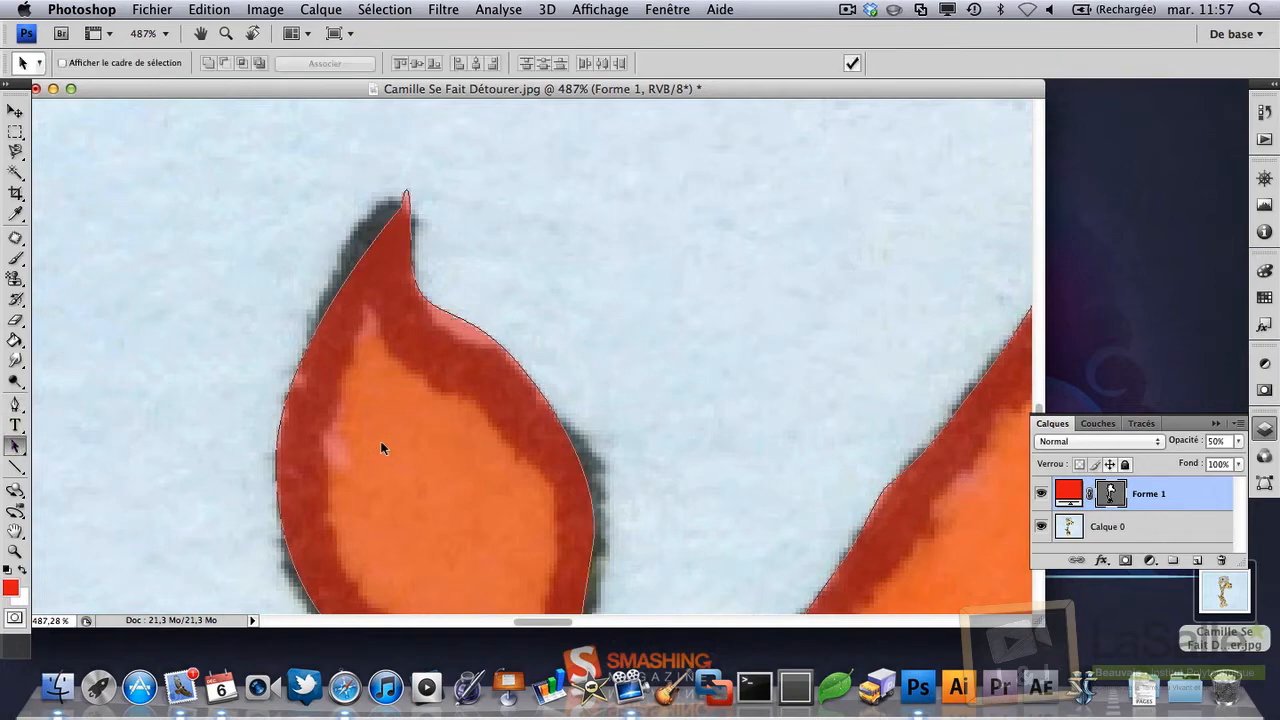
scroll(380, 448, down, 7)
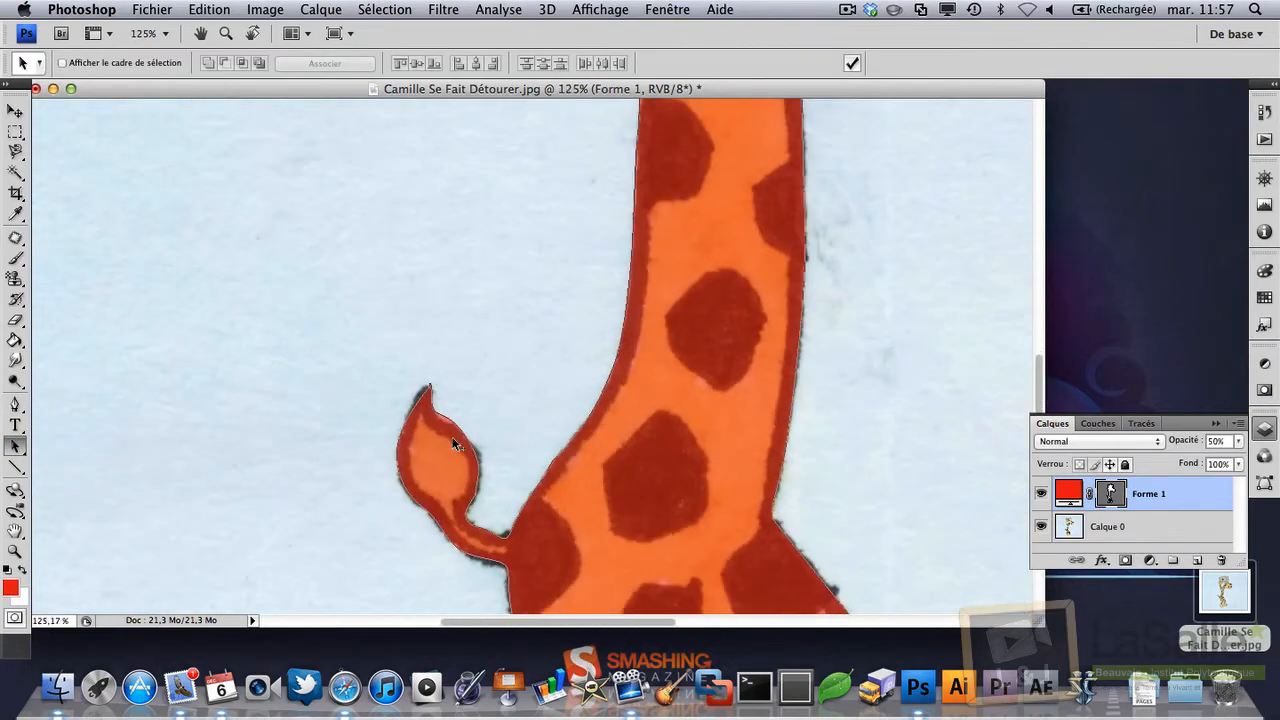
scroll(440, 425, up, 5)
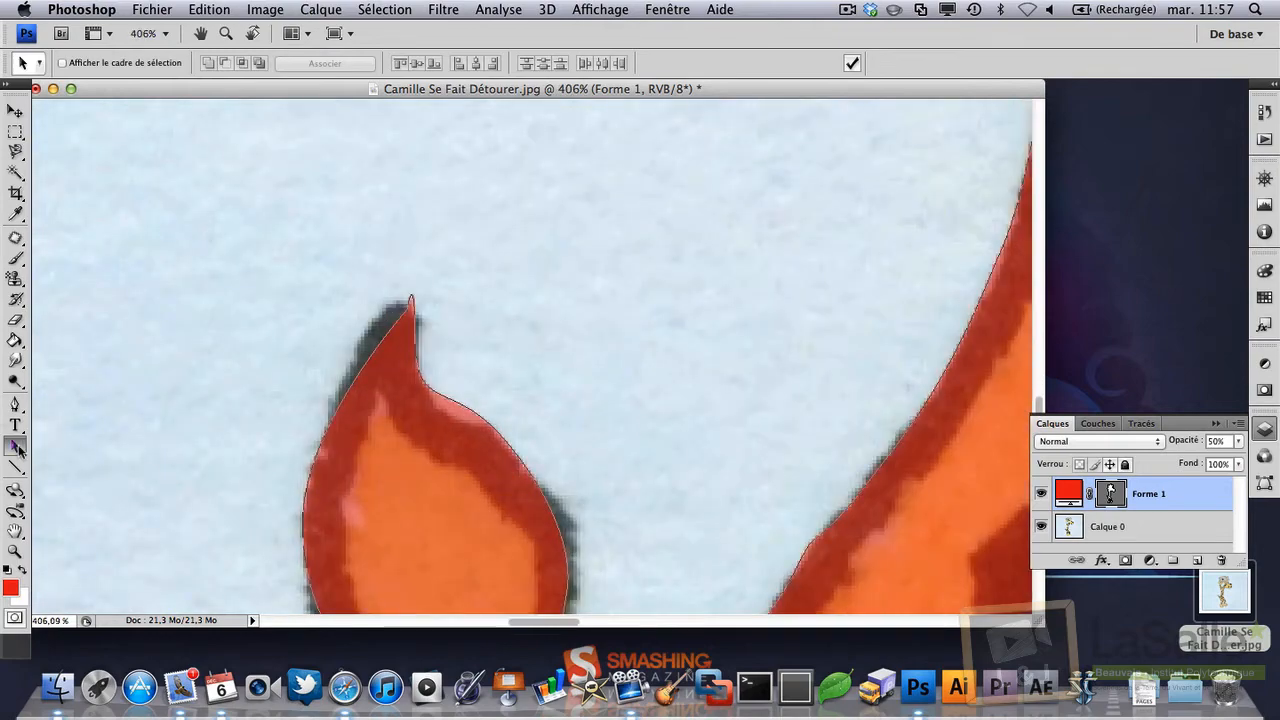
click(460, 451)
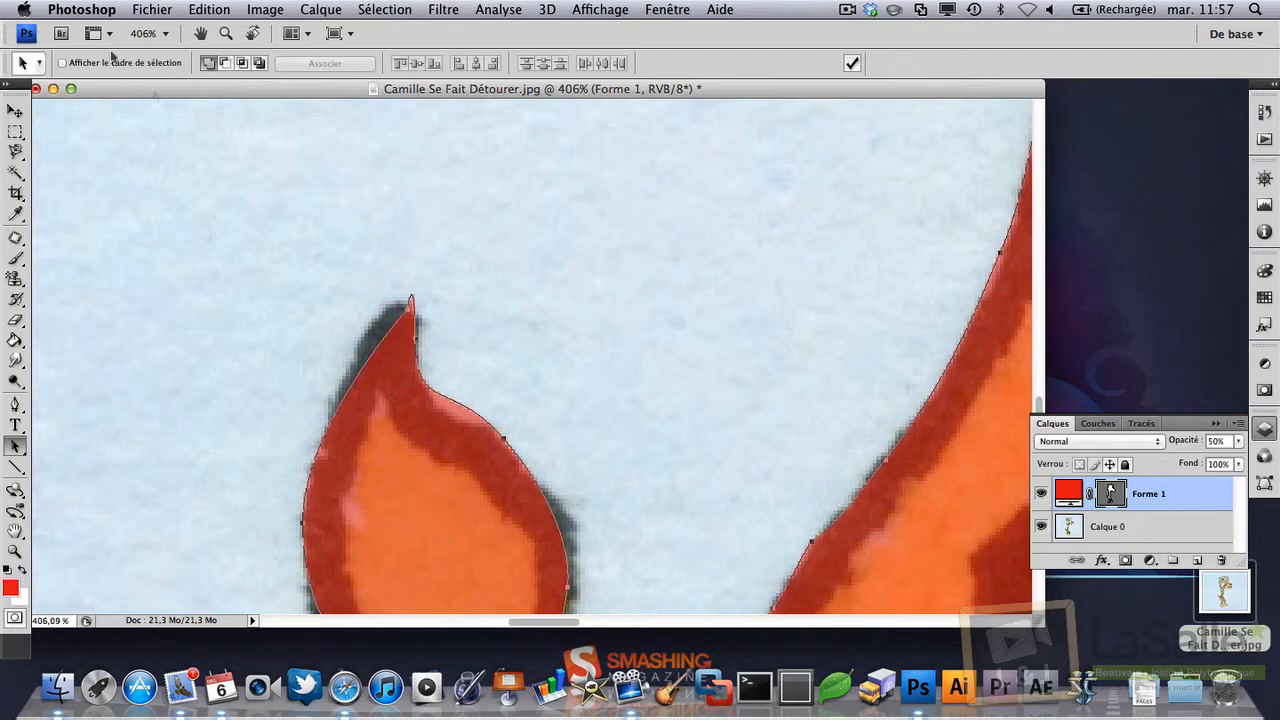
Step: Try moving the whole red shape off the drawing with the Move tool, undo the move and deselect the path
click(15, 111)
drag(411, 466, 339, 422)
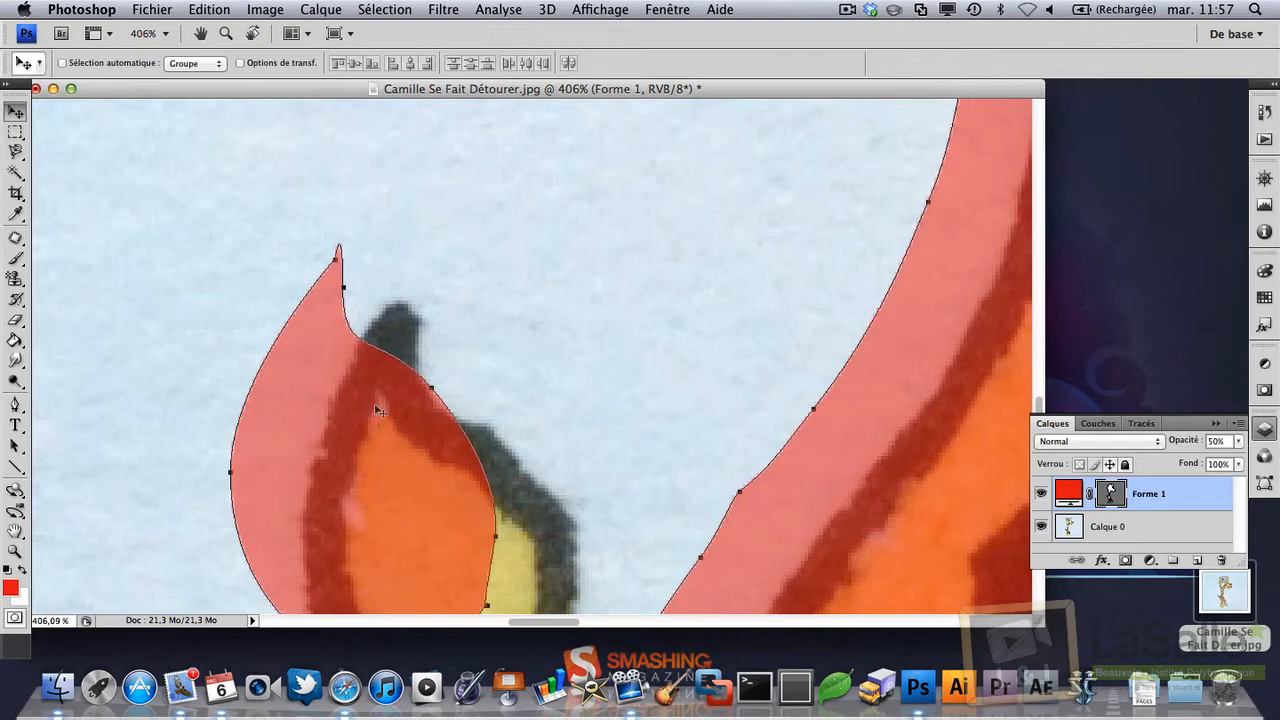
key(super+z)
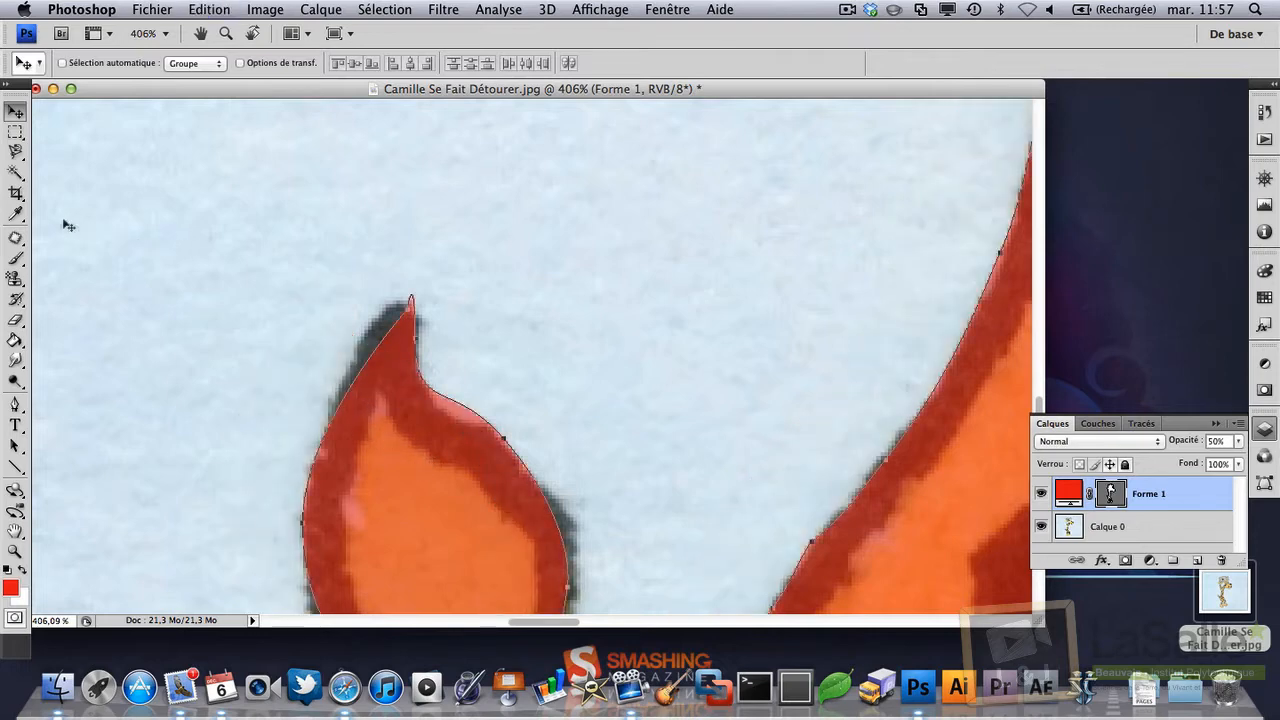
click(16, 446)
click(84, 457)
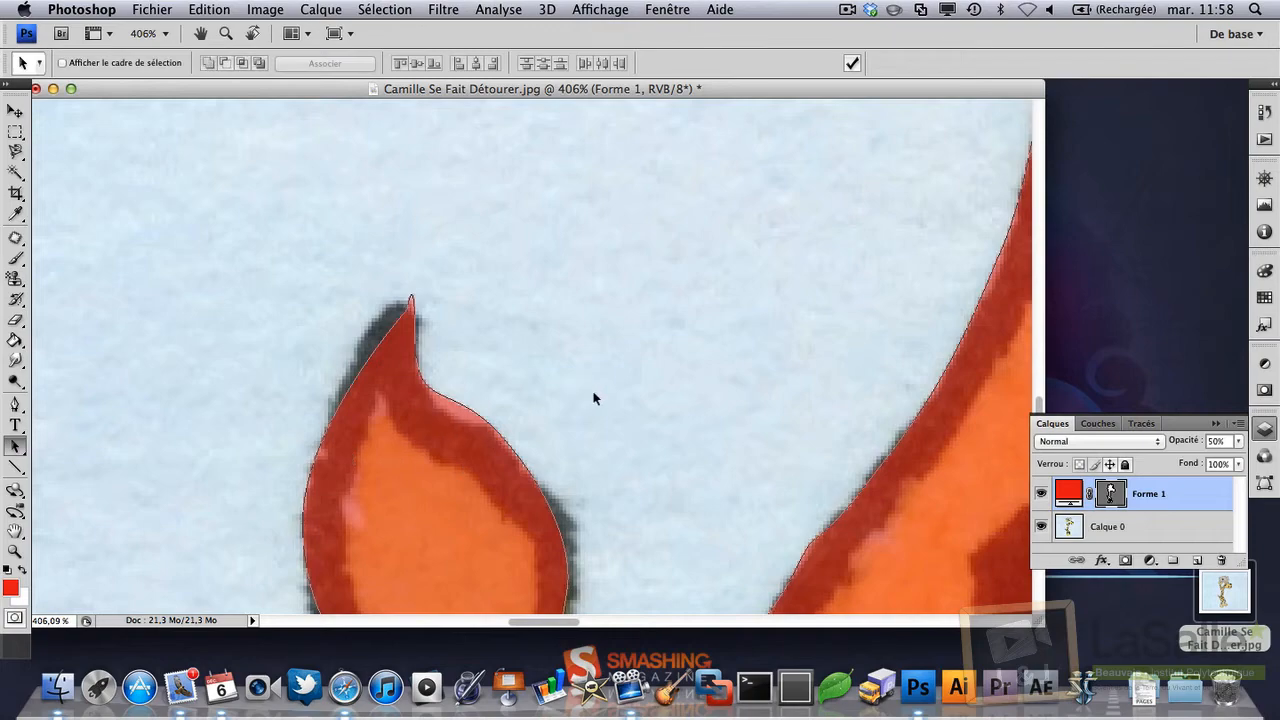
Step: Select the whole giraffe path again with the Path Selection tool to display all its anchor points
scroll(594, 396, down, 2)
scroll(594, 396, down, 10)
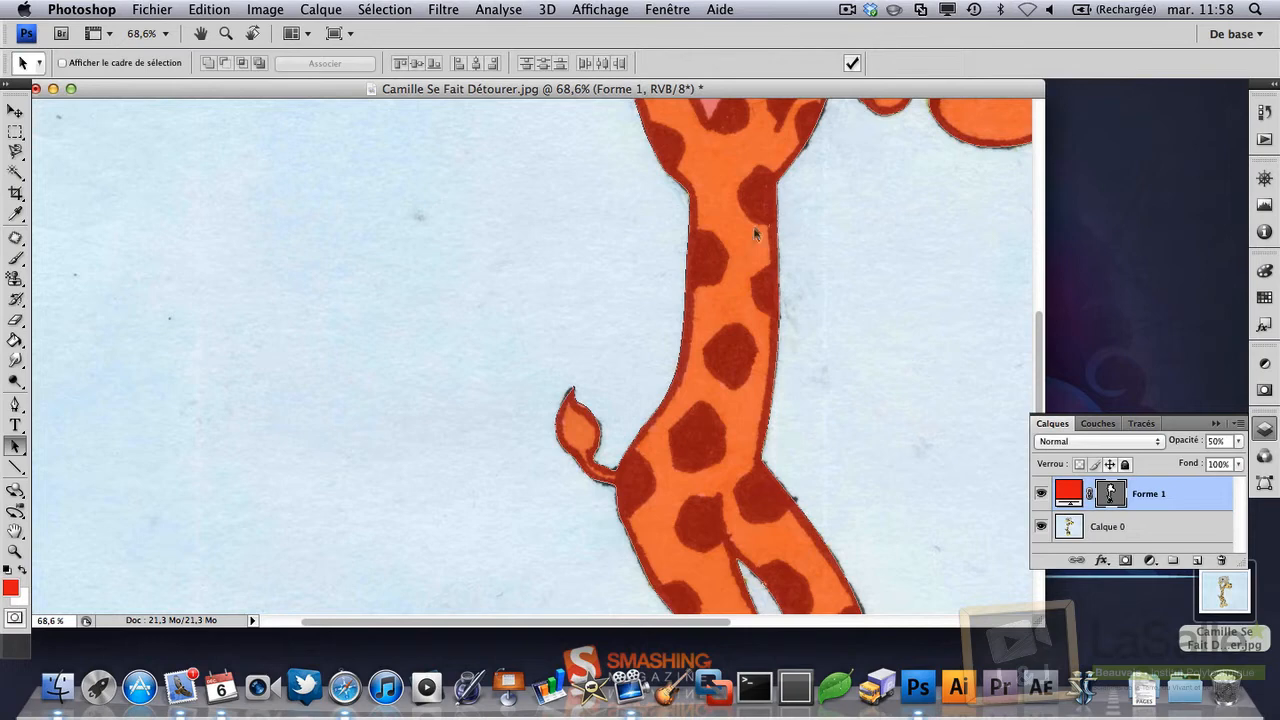
click(574, 422)
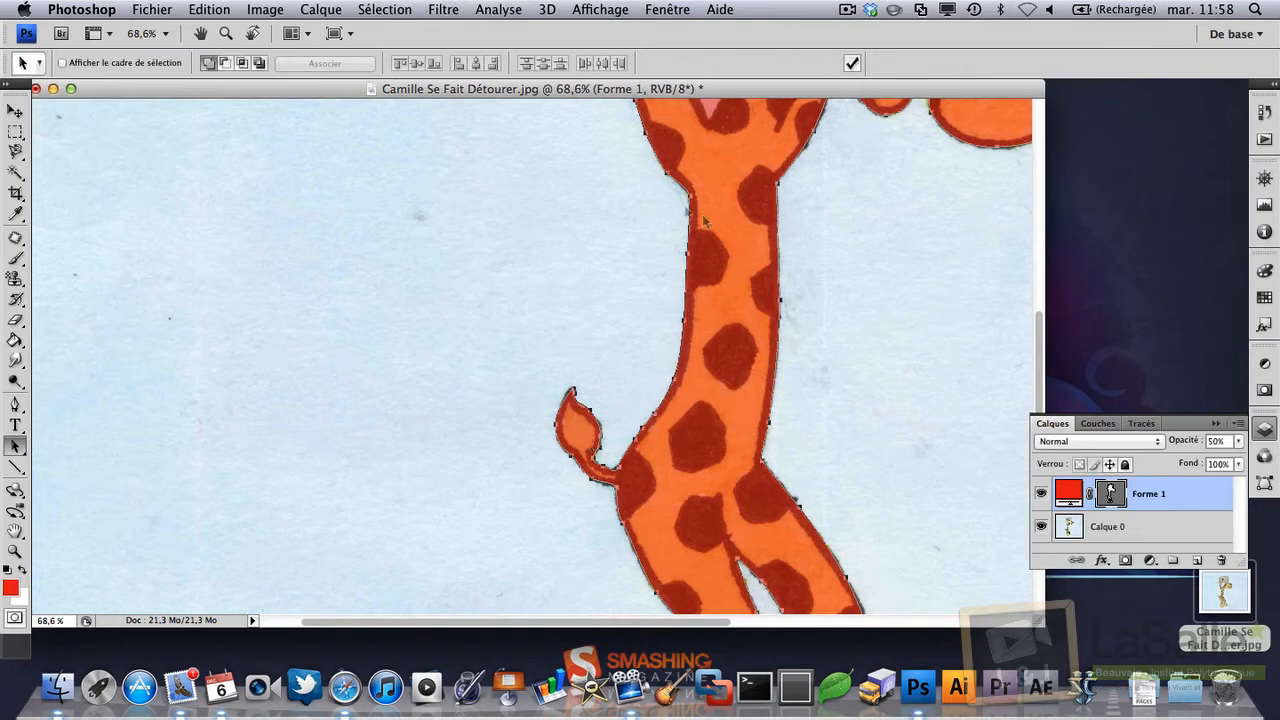
Step: Add an anchor point with the Pen tool on the right edge below the tail's tip and pull that edge inward
scroll(595, 430, up, 3)
scroll(598, 420, up, 5)
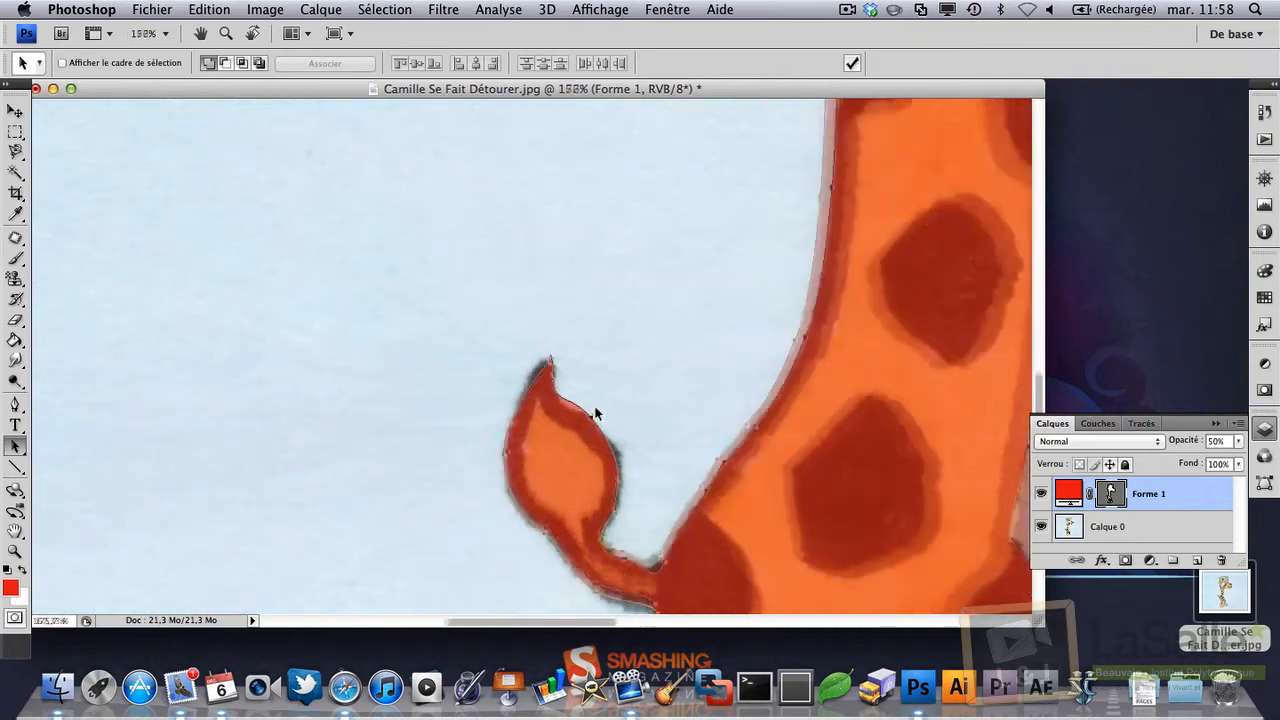
click(15, 404)
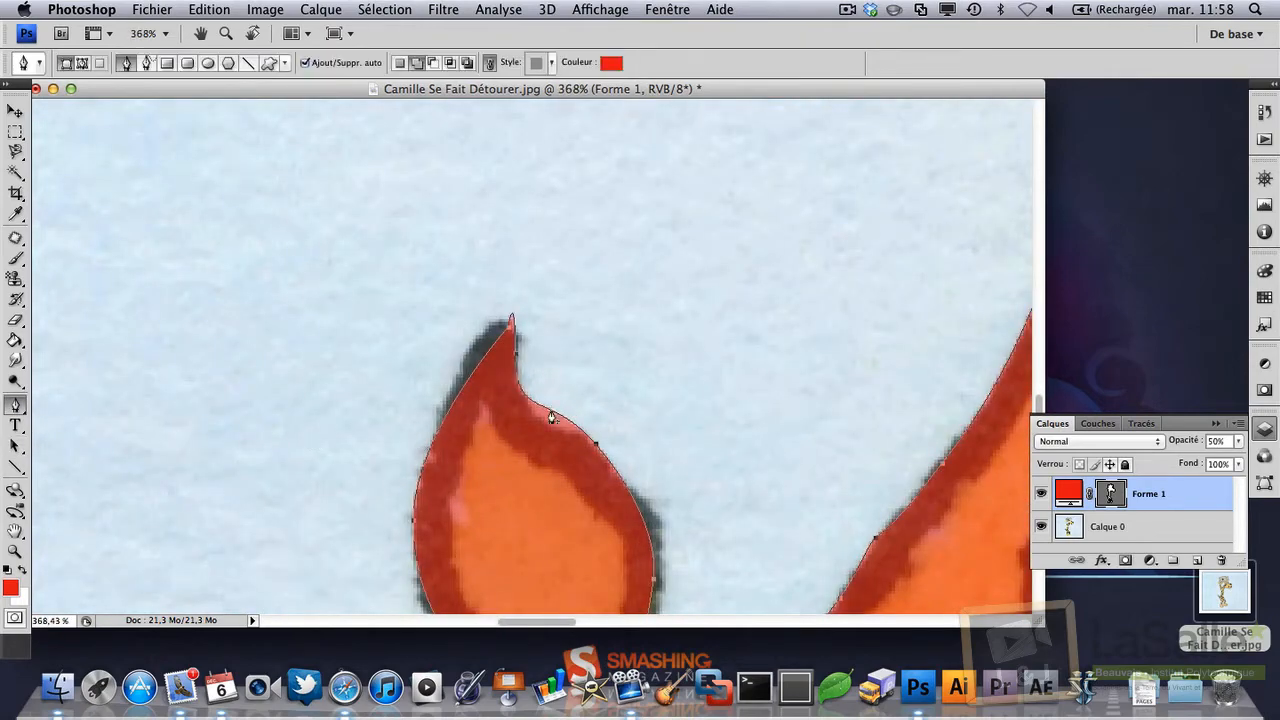
click(551, 418)
drag(551, 410, 549, 423)
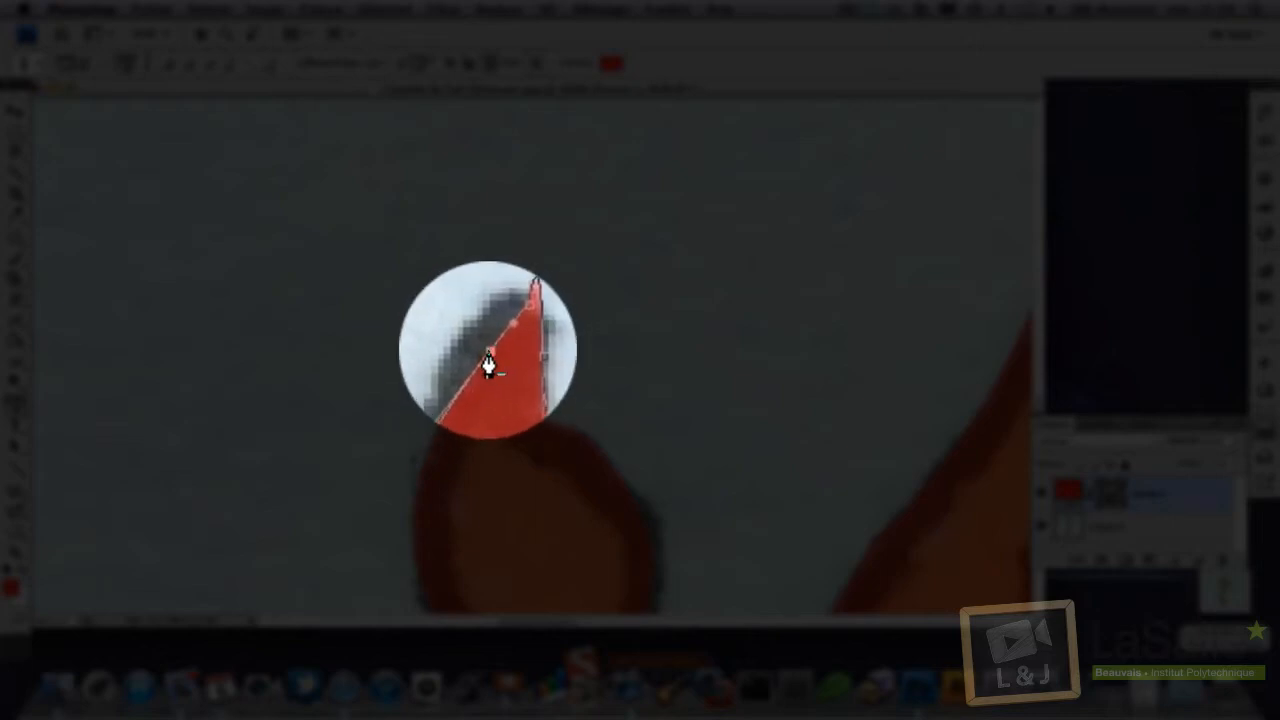
Step: Add an anchor point on the left edge just below the tail's tip and move it outward over the black outline
mouse_move(489, 352)
mouse_down()
mouse_move(474, 345)
mouse_move(489, 360)
mouse_up()
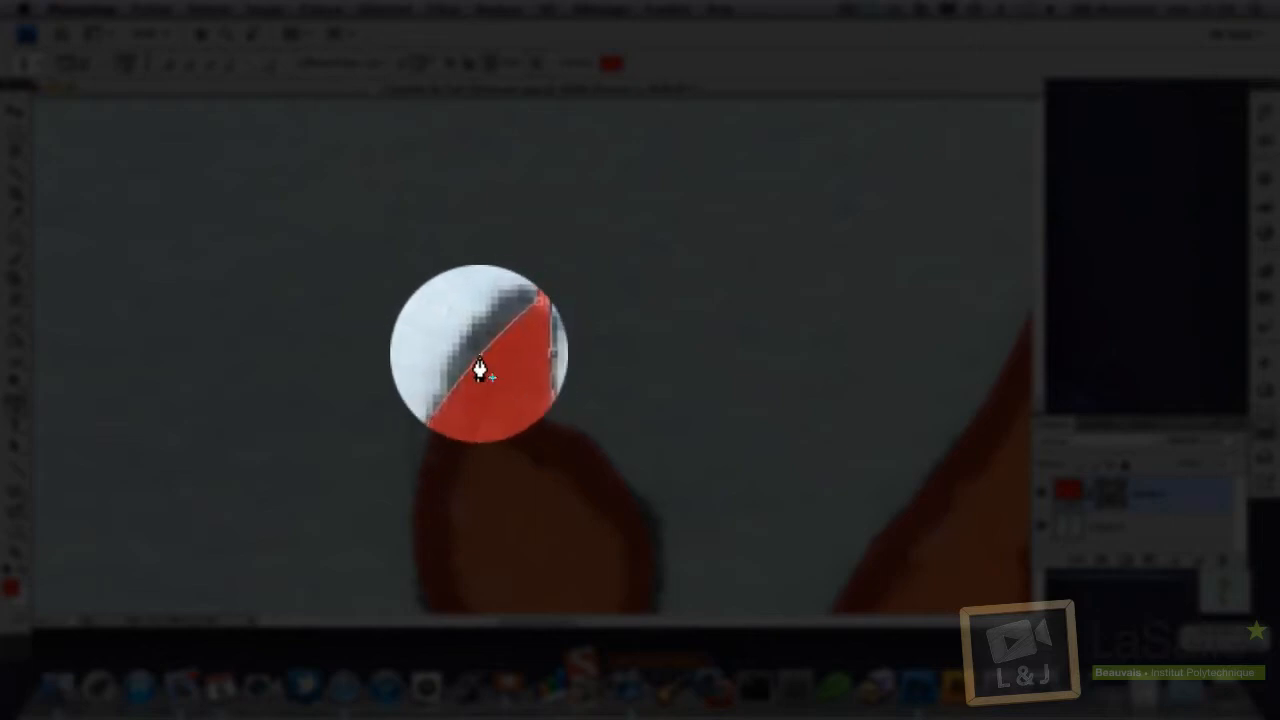
click(480, 356)
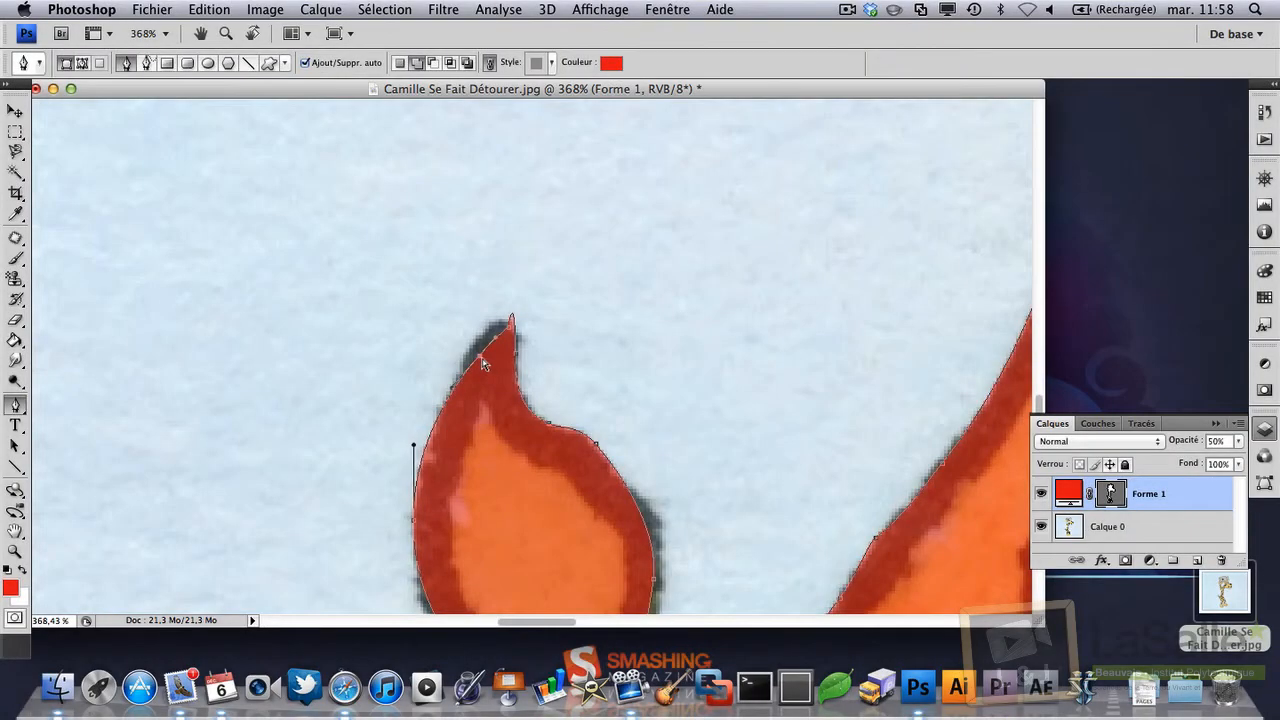
drag(482, 359, 475, 341)
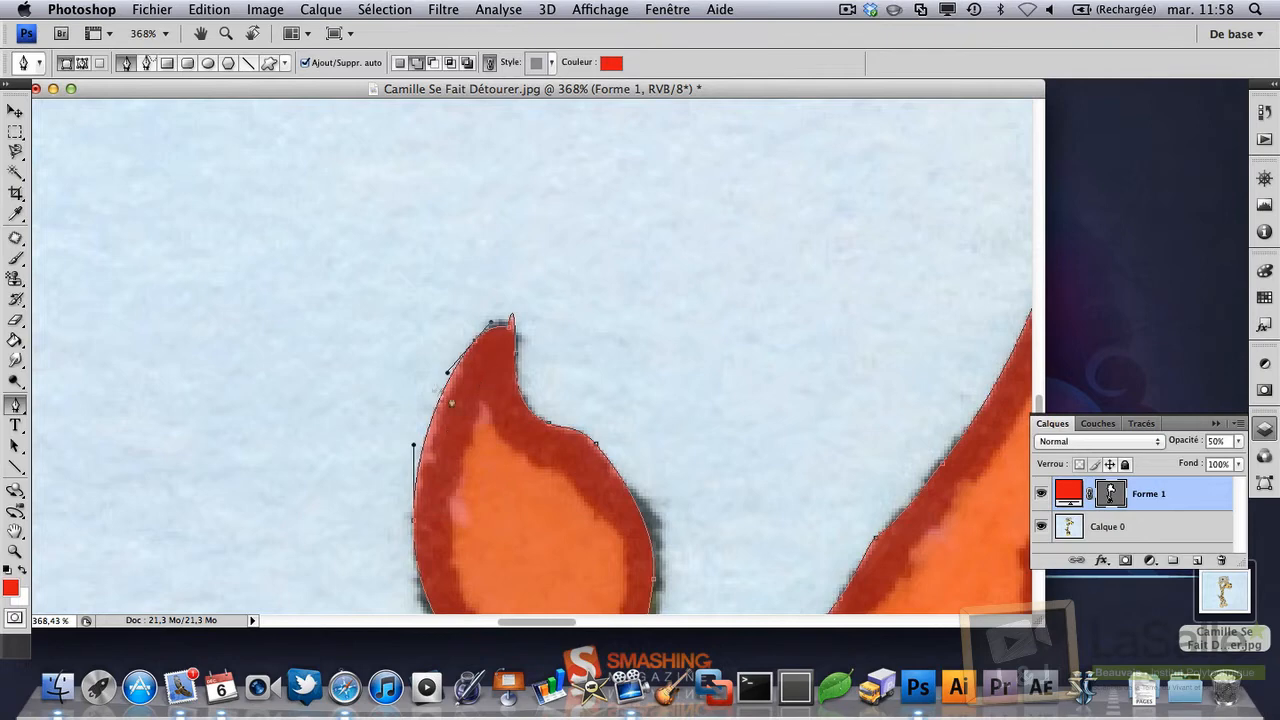
scroll(432, 523, up, 2)
scroll(440, 480, down, 3)
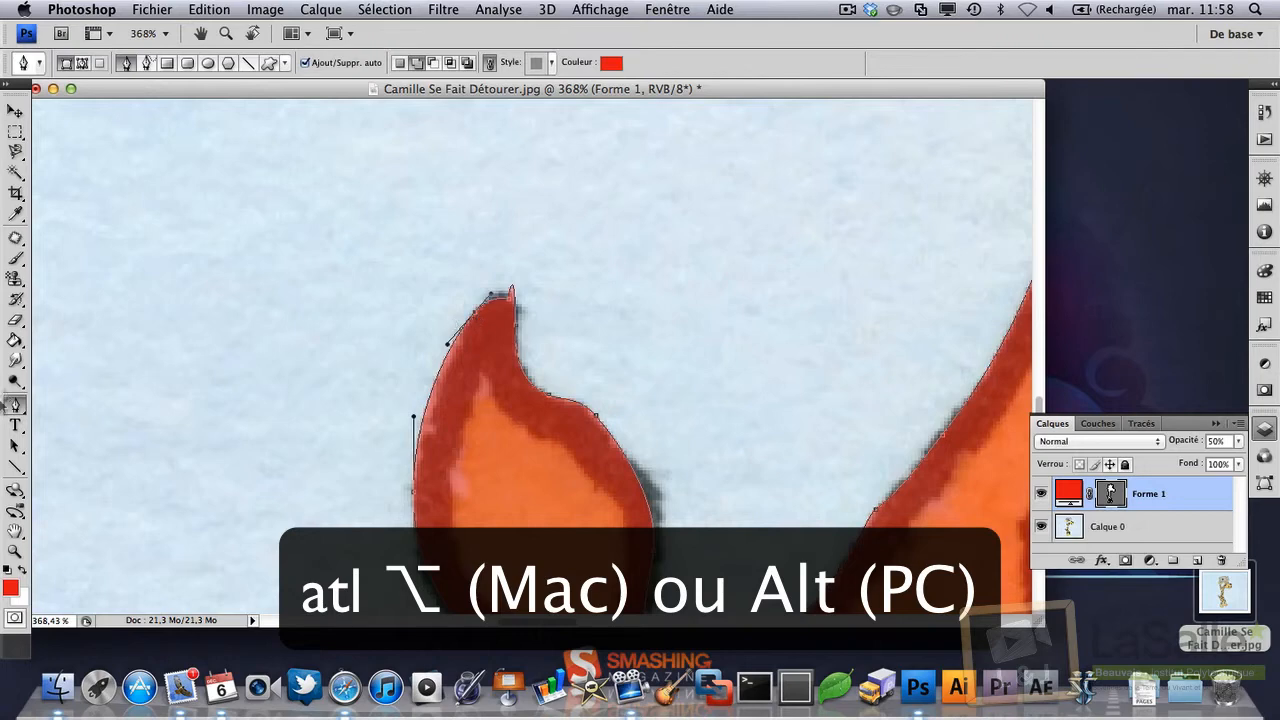
Step: Adjust the direction handles on the left side of the tail's tip so the curve hugs the black outline
click(15, 405)
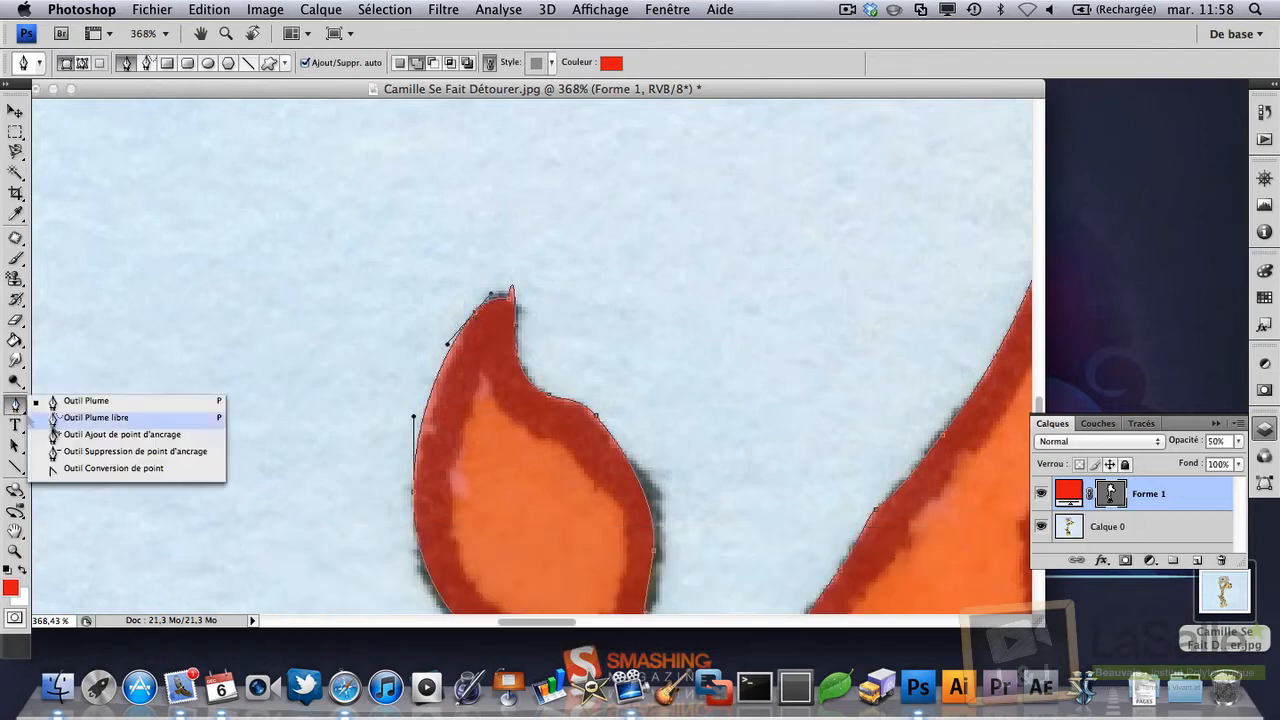
click(97, 469)
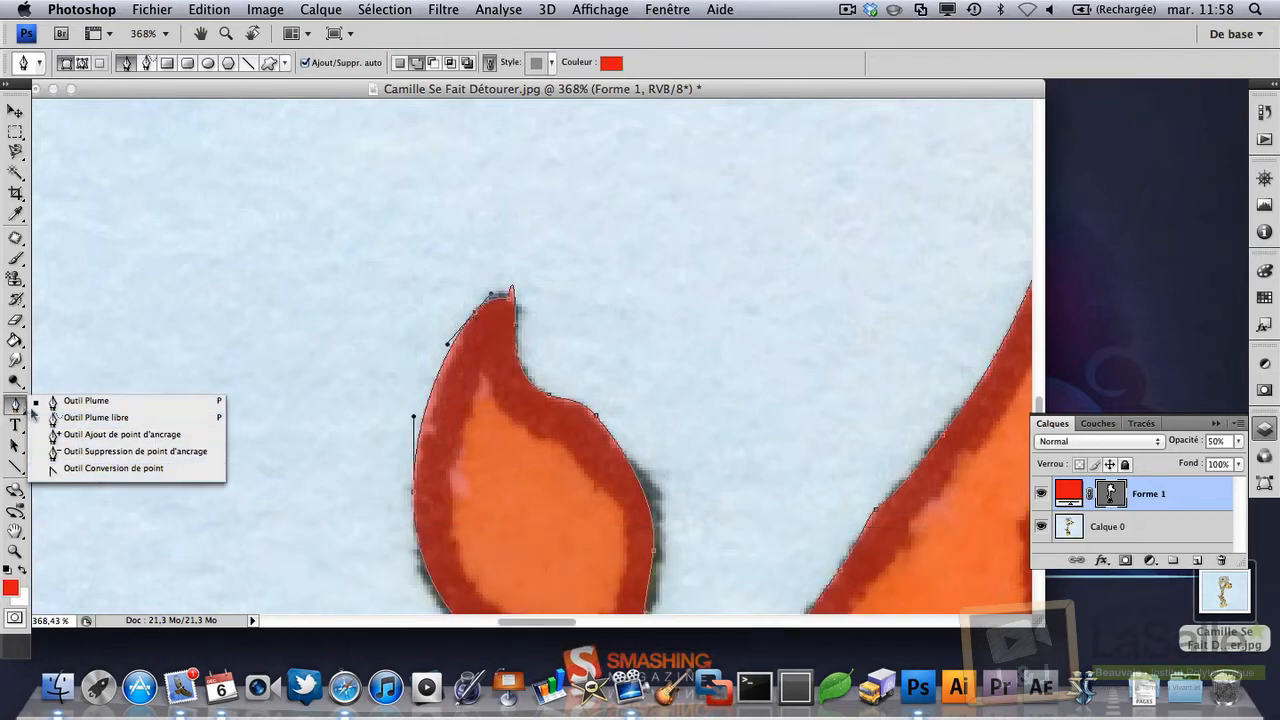
click(478, 316)
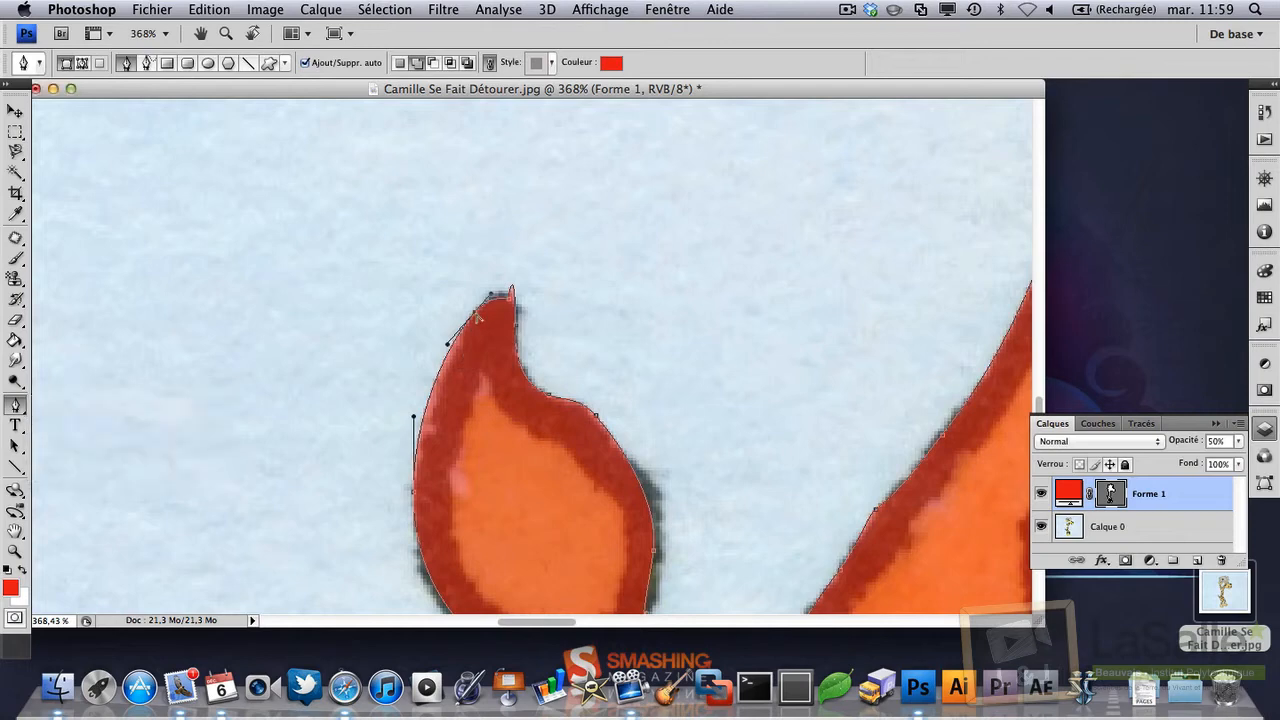
drag(478, 316, 421, 347)
scroll(471, 349, down, 3)
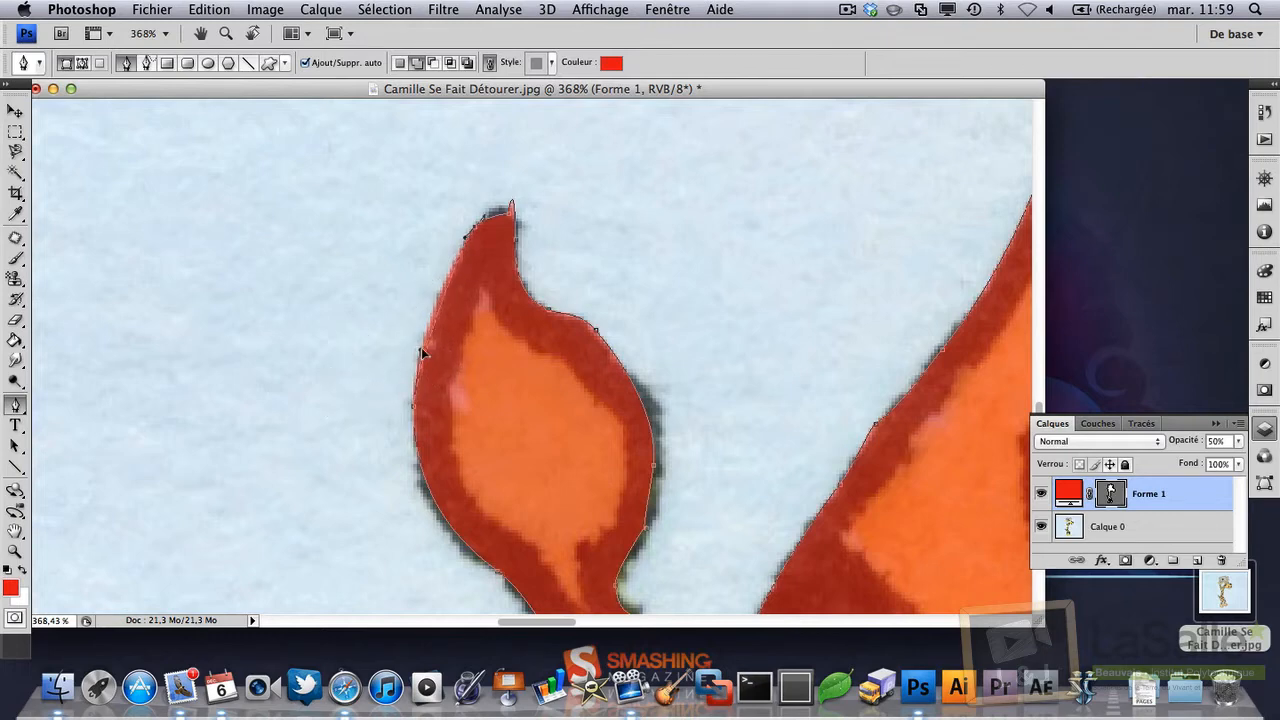
Step: Add an anchor point on the lower left edge of the tail's tuft and nudge it to fit the outline
scroll(444, 382, down, 4)
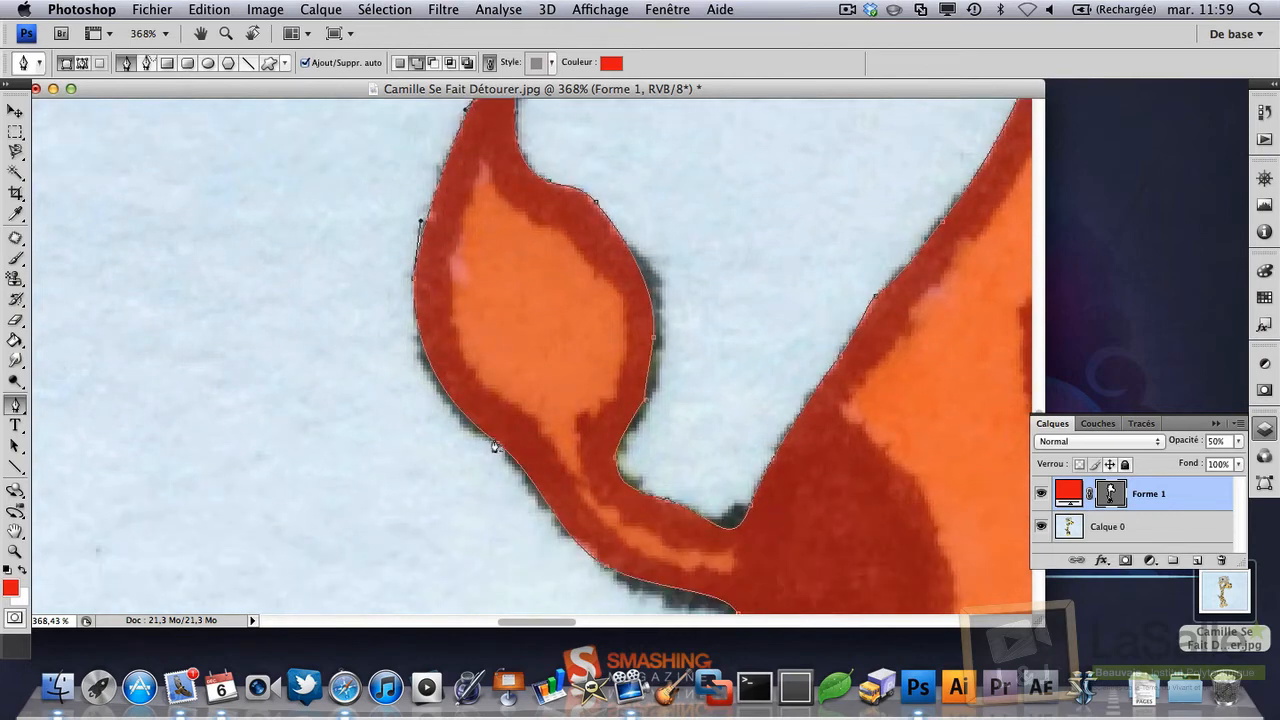
click(449, 399)
drag(448, 394, 446, 397)
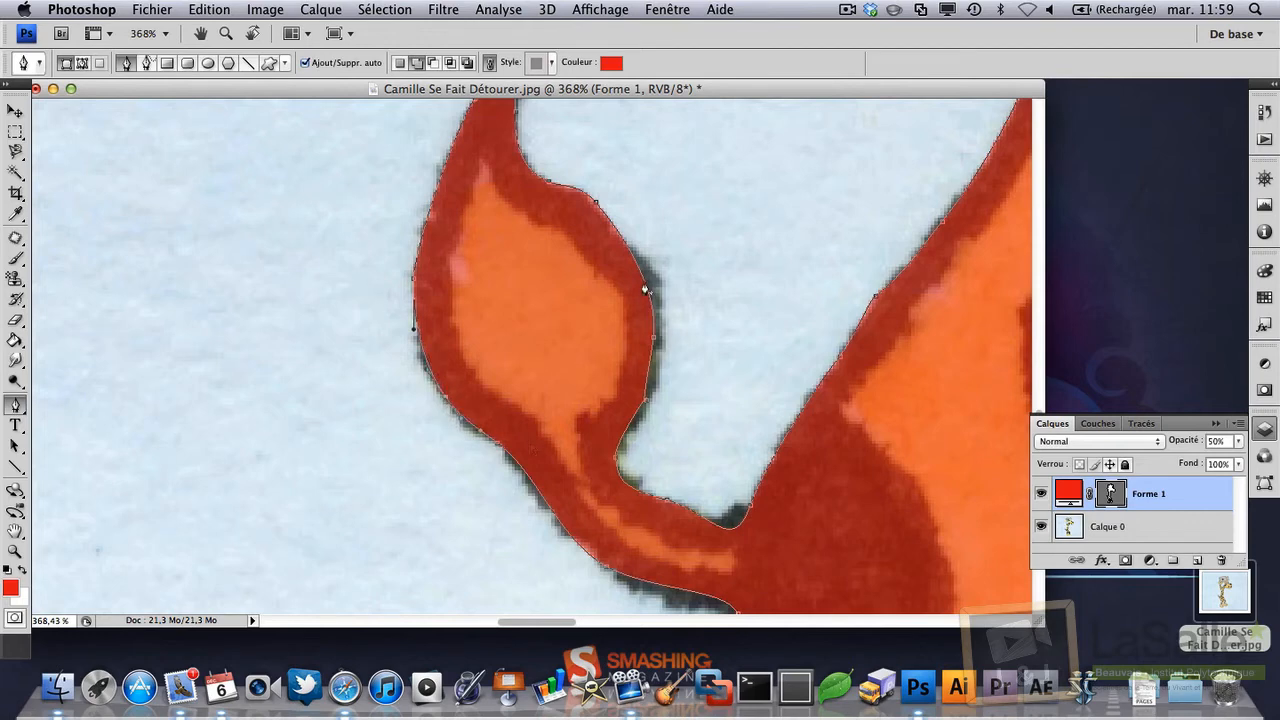
Step: Reshape the right side of the tail's tuft outward over the black line by adding and adjusting anchor points and handles
click(645, 287)
drag(648, 287, 660, 278)
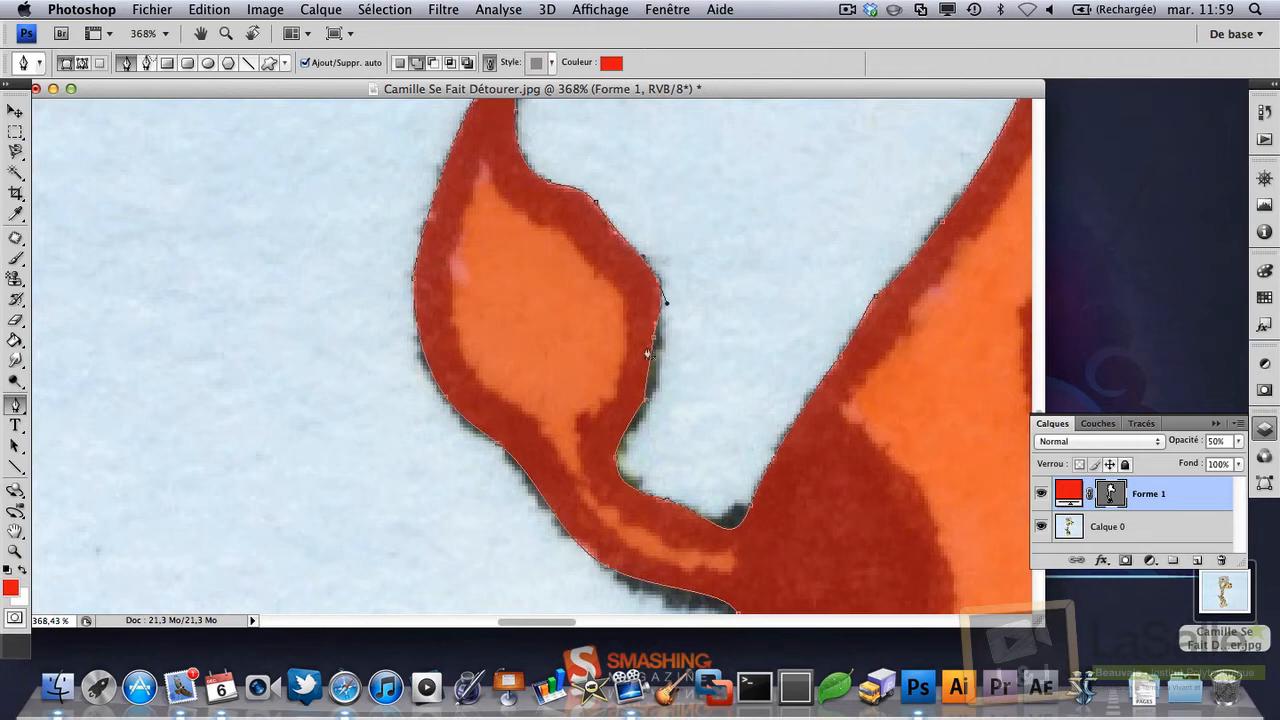
click(666, 303)
drag(648, 403, 652, 405)
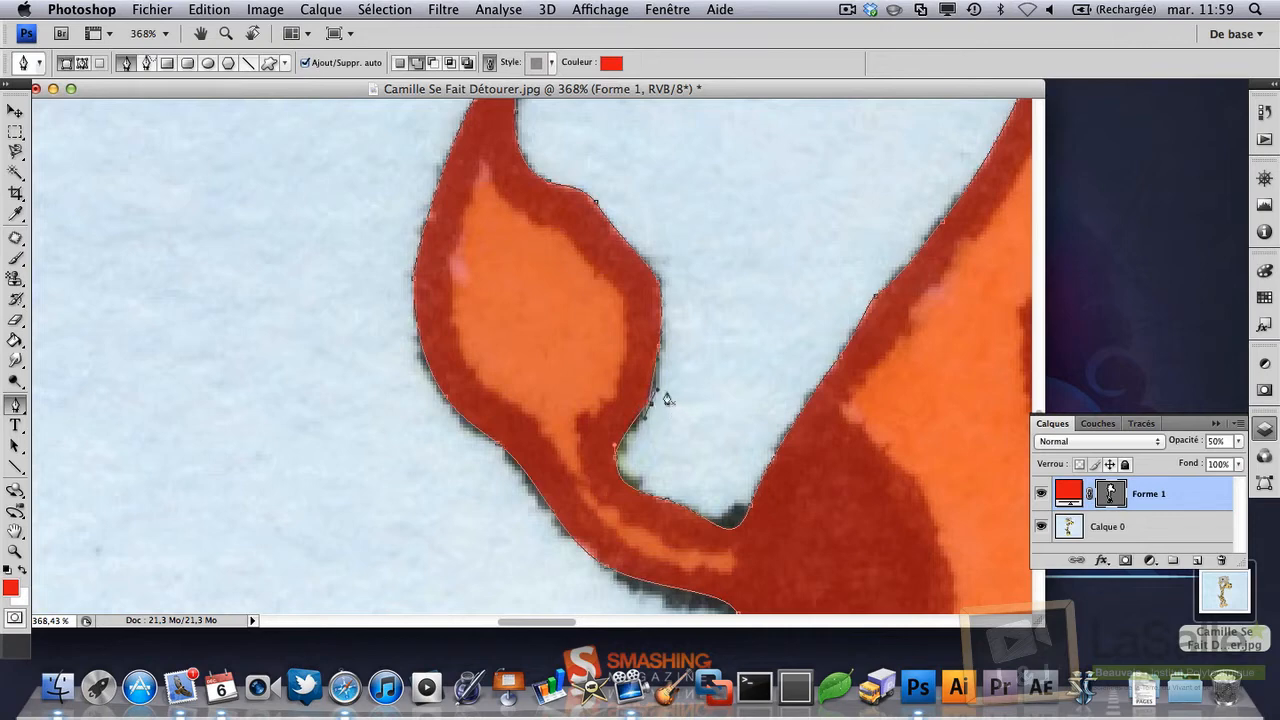
mouse_move(651, 405)
mouse_down()
mouse_move(646, 423)
mouse_move(657, 377)
mouse_move(658, 397)
mouse_up()
Step: Refine the upper edge of the tail's base with anchor points so the shape fills the dark notch against the body
scroll(660, 410, down, 3)
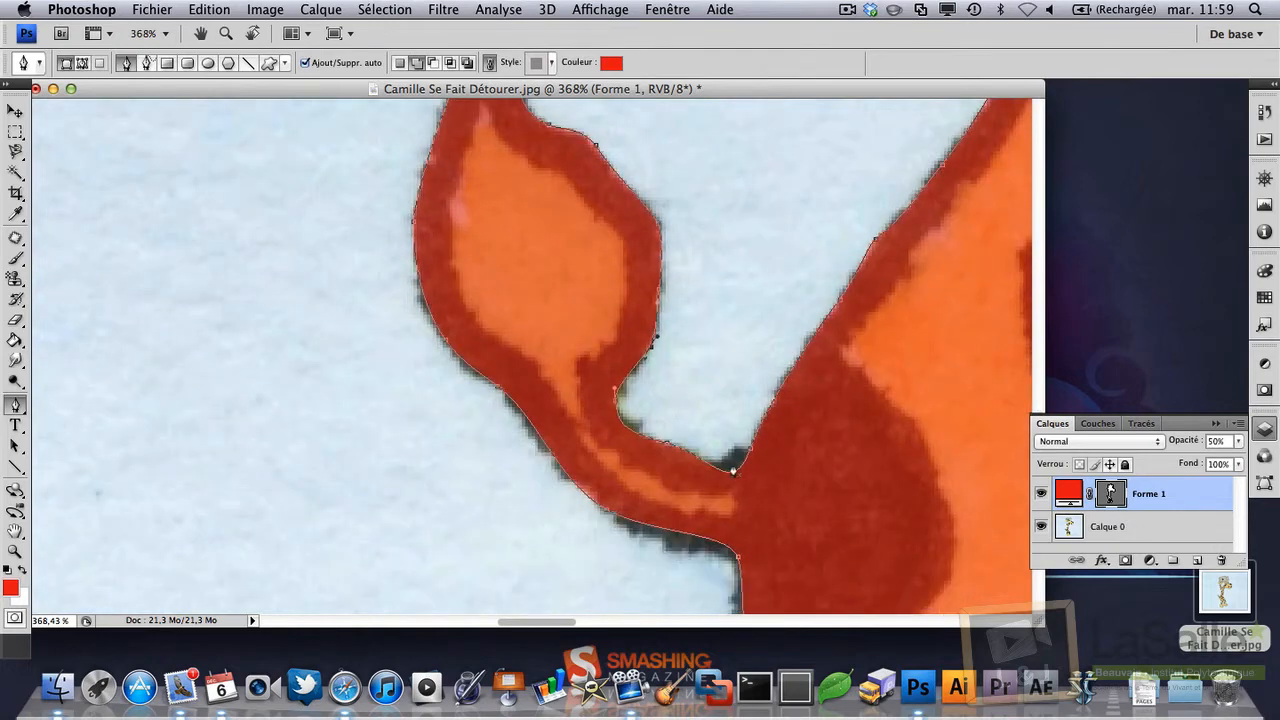
click(736, 475)
drag(740, 471, 704, 470)
key(super+z)
drag(628, 432, 635, 428)
Step: Extend the underside of the tail's base and the rump edge below it outward over the black outline
scroll(660, 470, down, 3)
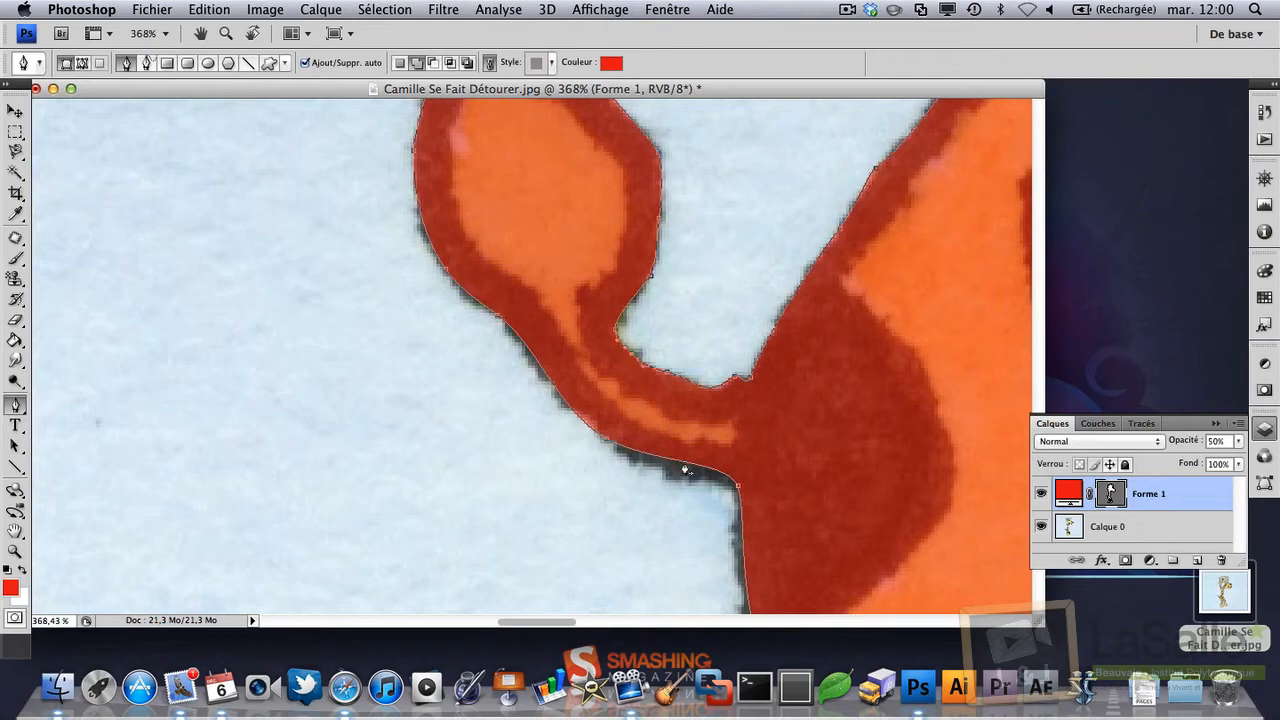
drag(685, 466, 685, 480)
scroll(685, 480, down, 5)
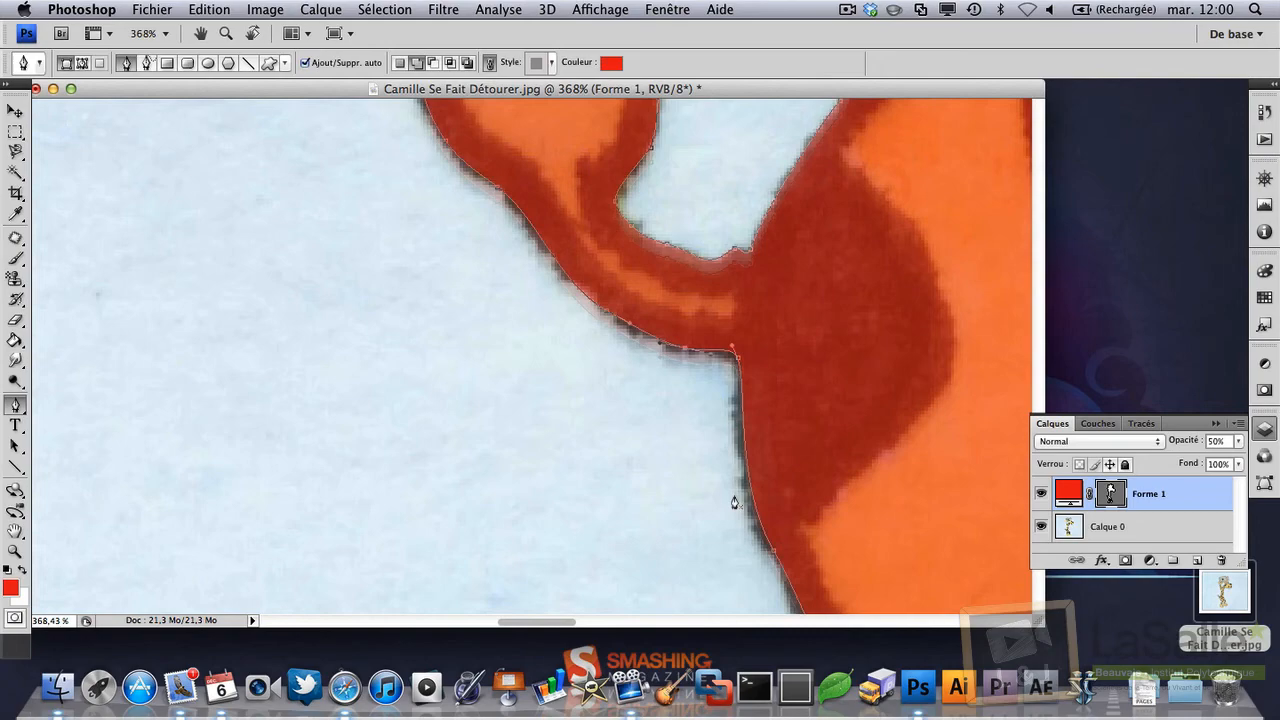
click(745, 436)
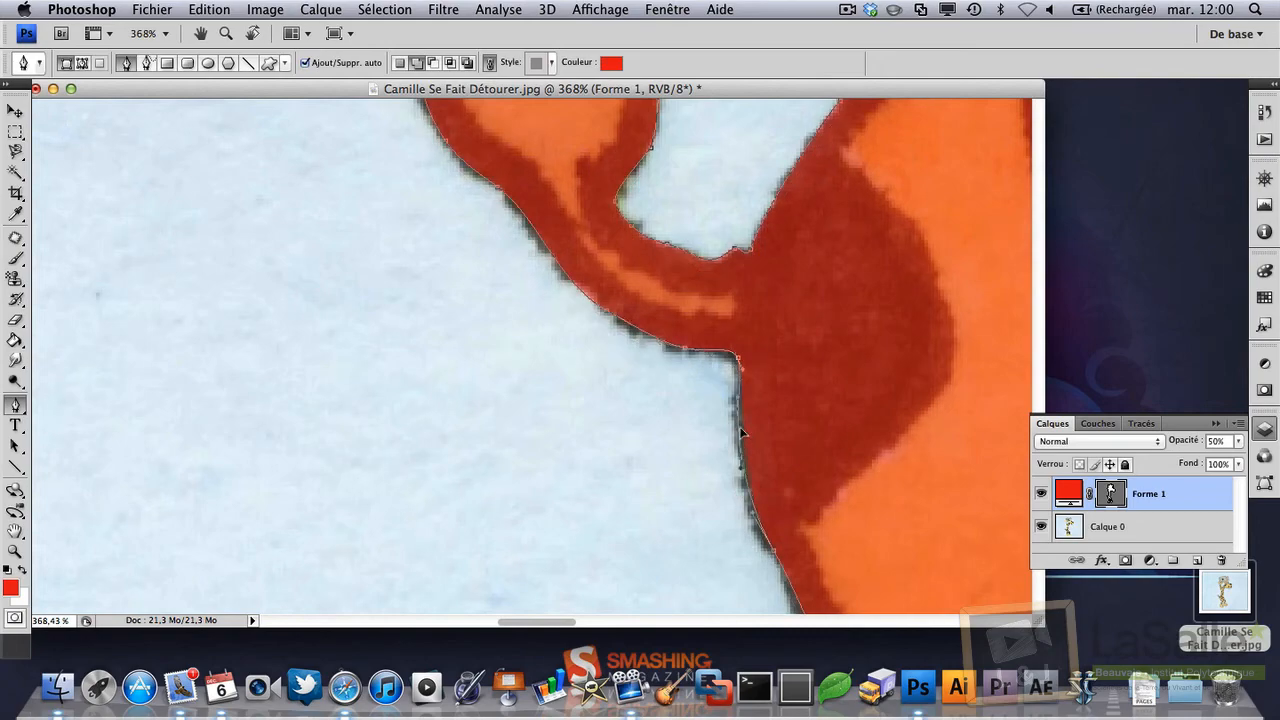
Step: Check the refined outline around the tail and examine the shape's fit over the whole giraffe and camera
scroll(608, 326, up, 4)
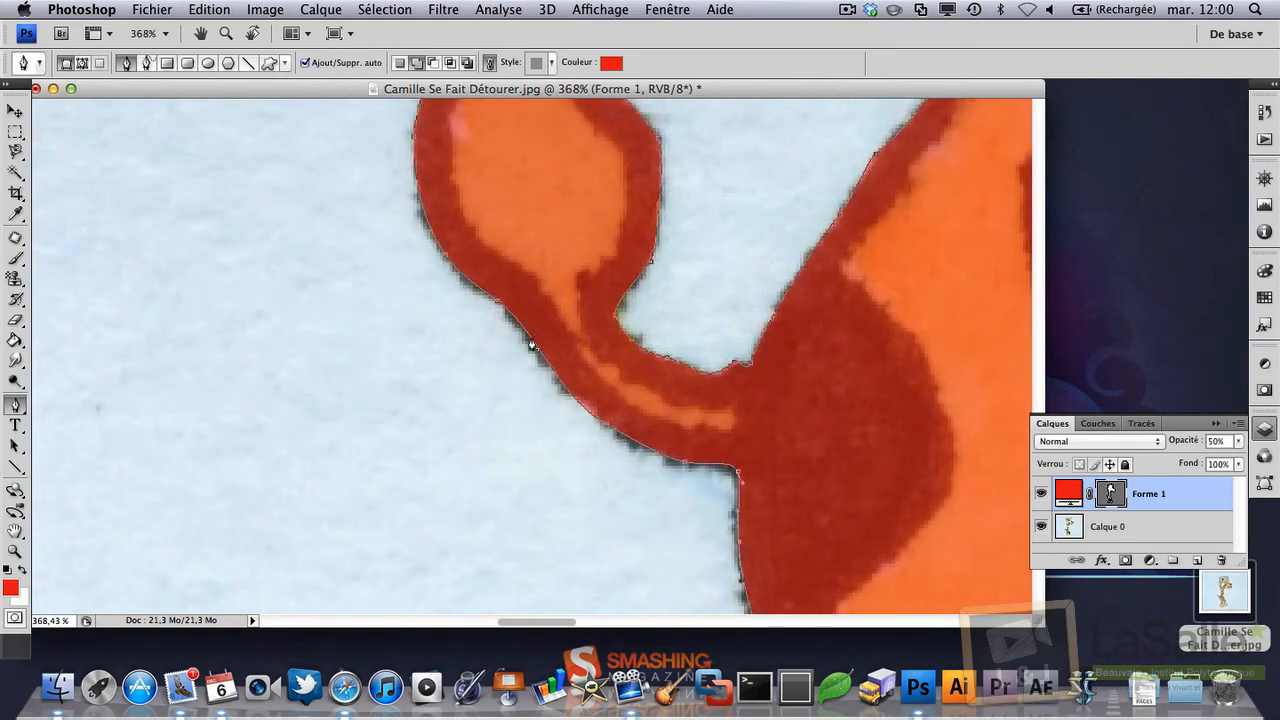
scroll(532, 345, down, 8)
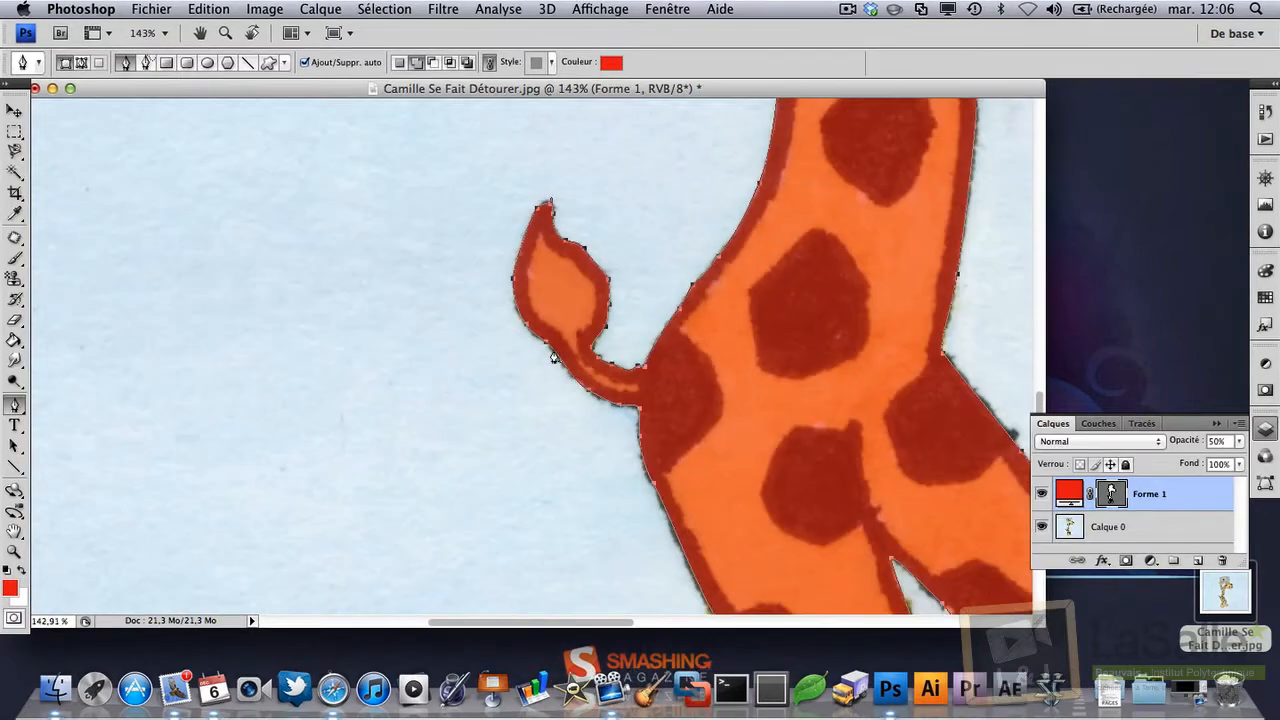
scroll(559, 355, down, 6)
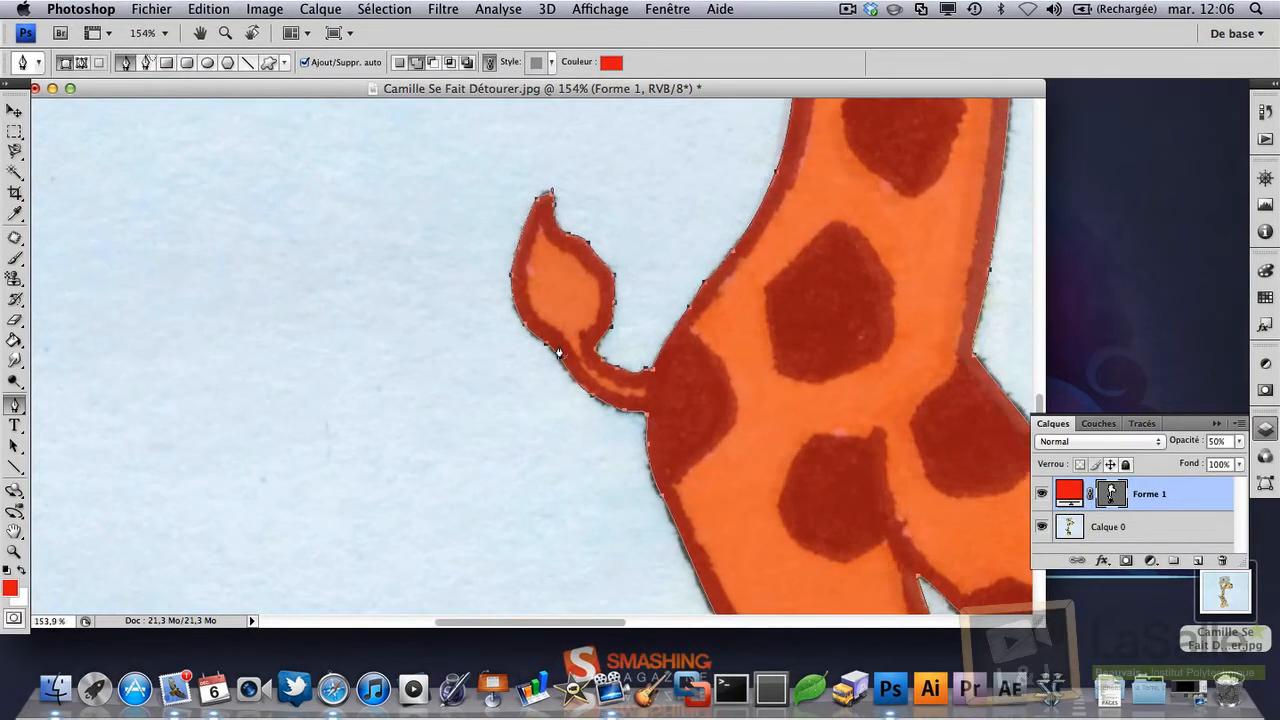
scroll(659, 281, down, 3)
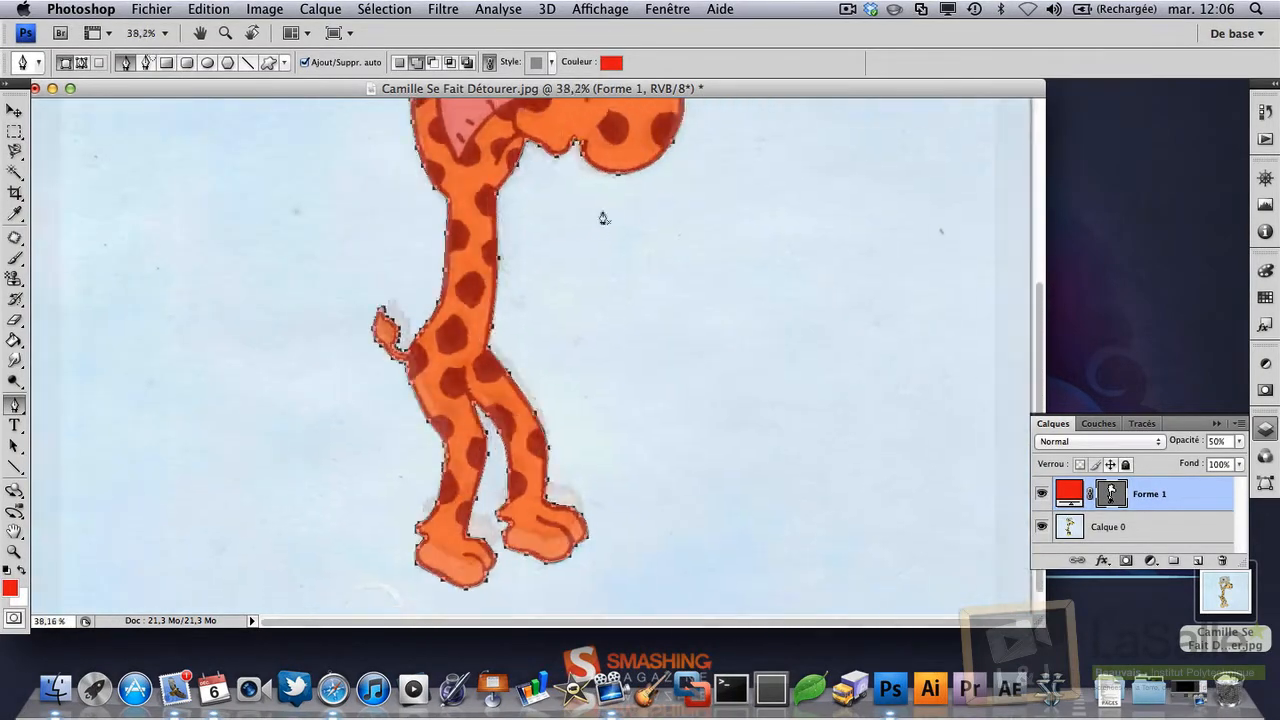
scroll(558, 173, up, 2)
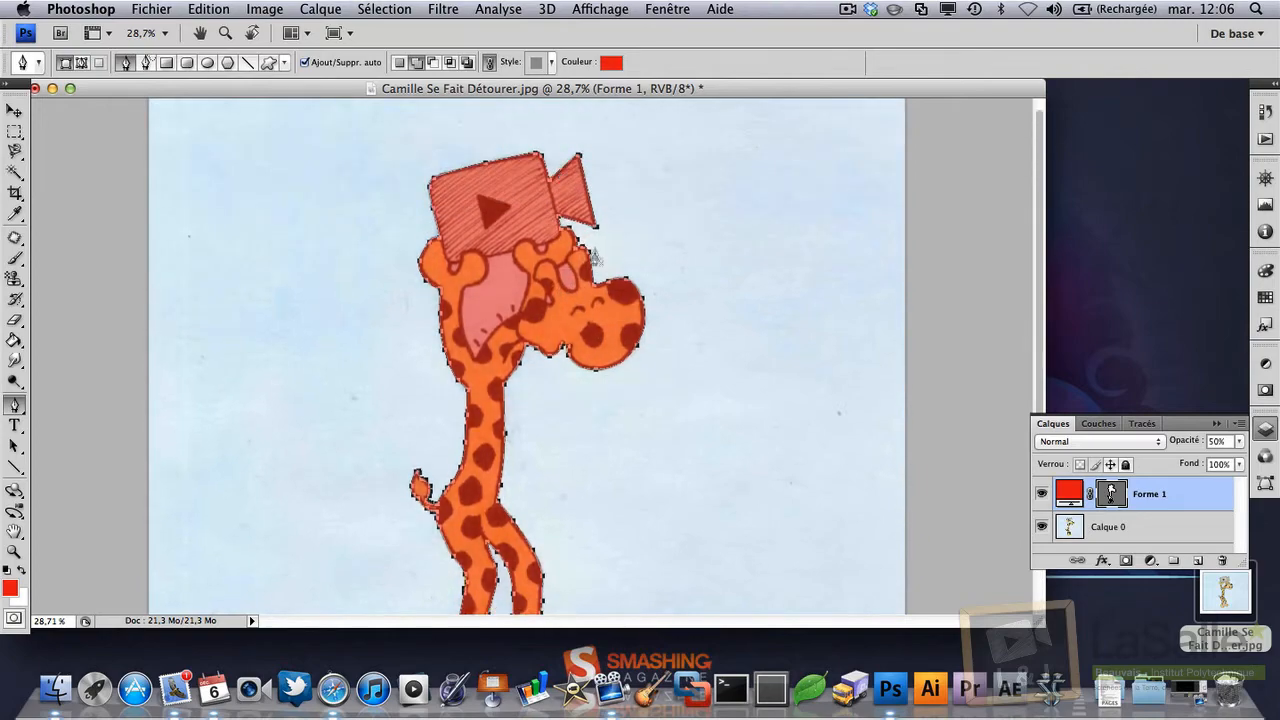
scroll(585, 240, down, 3)
scroll(583, 233, up, 1)
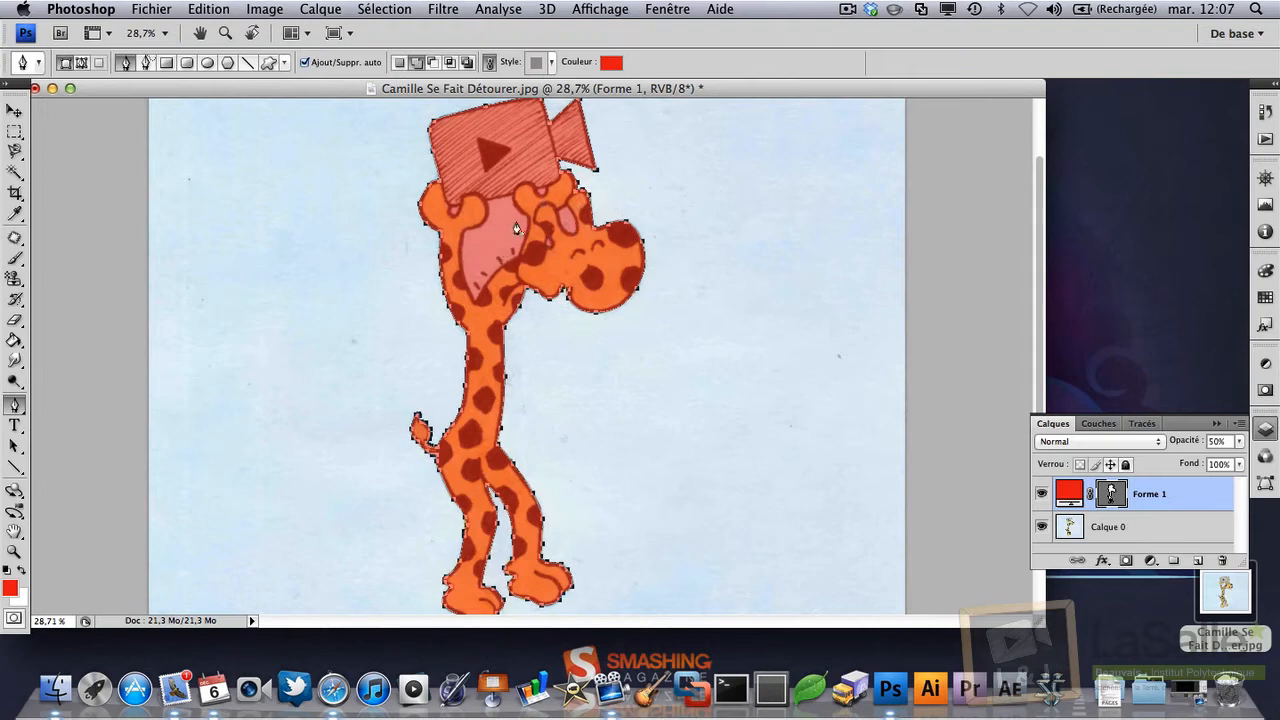
scroll(516, 238, down, 2)
scroll(516, 240, up, 2)
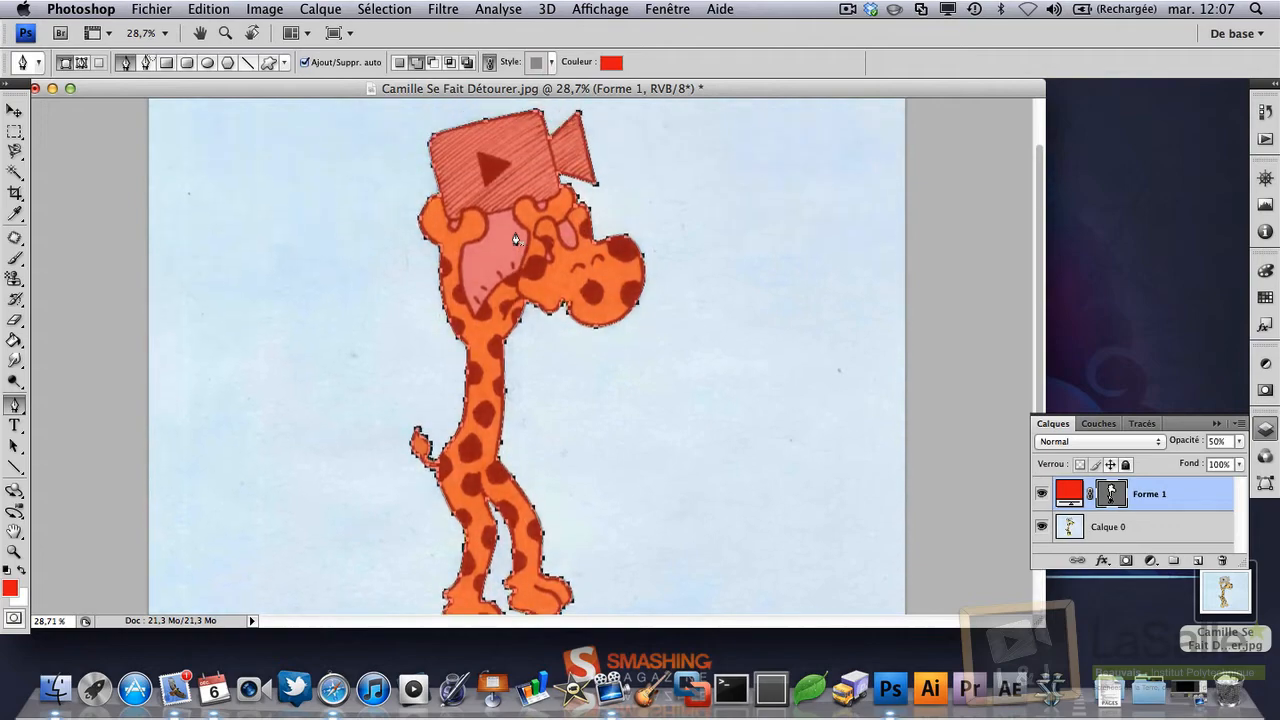
Step: Deselect the giraffe outline and draw a closed six-point test polygon overlapping the dark spot on top of the muzzle
scroll(516, 238, up, 6)
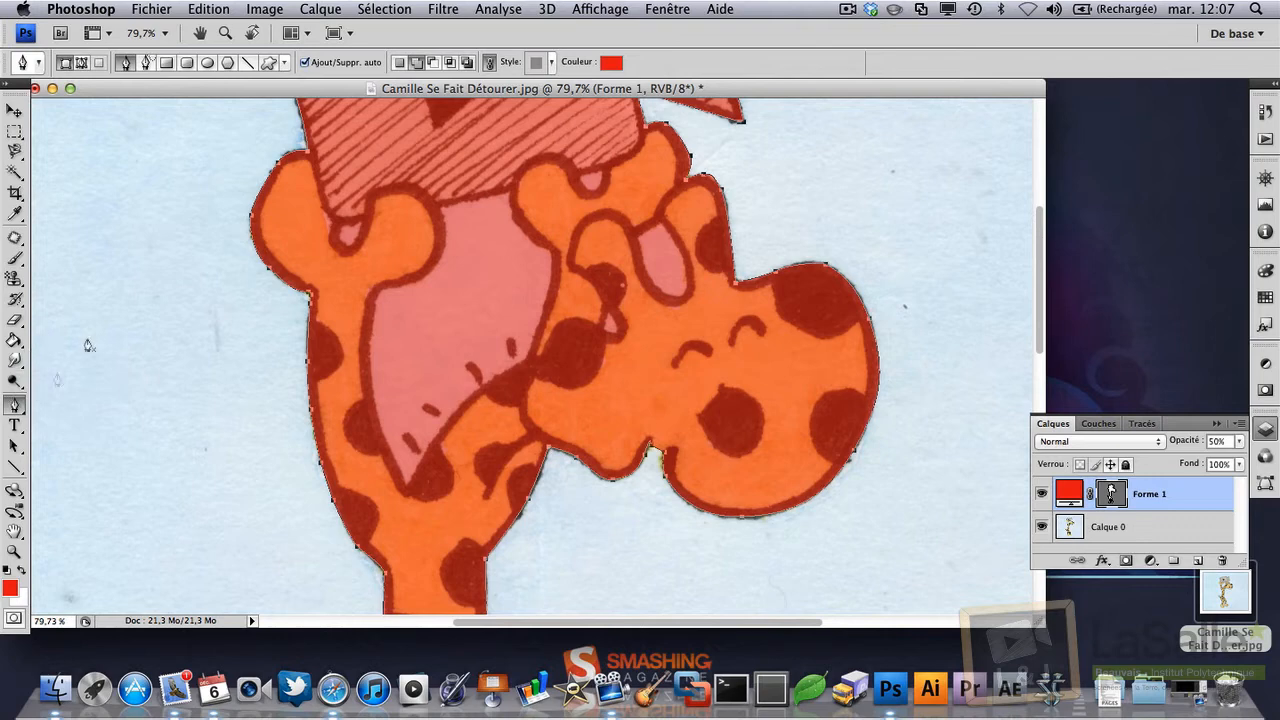
click(399, 63)
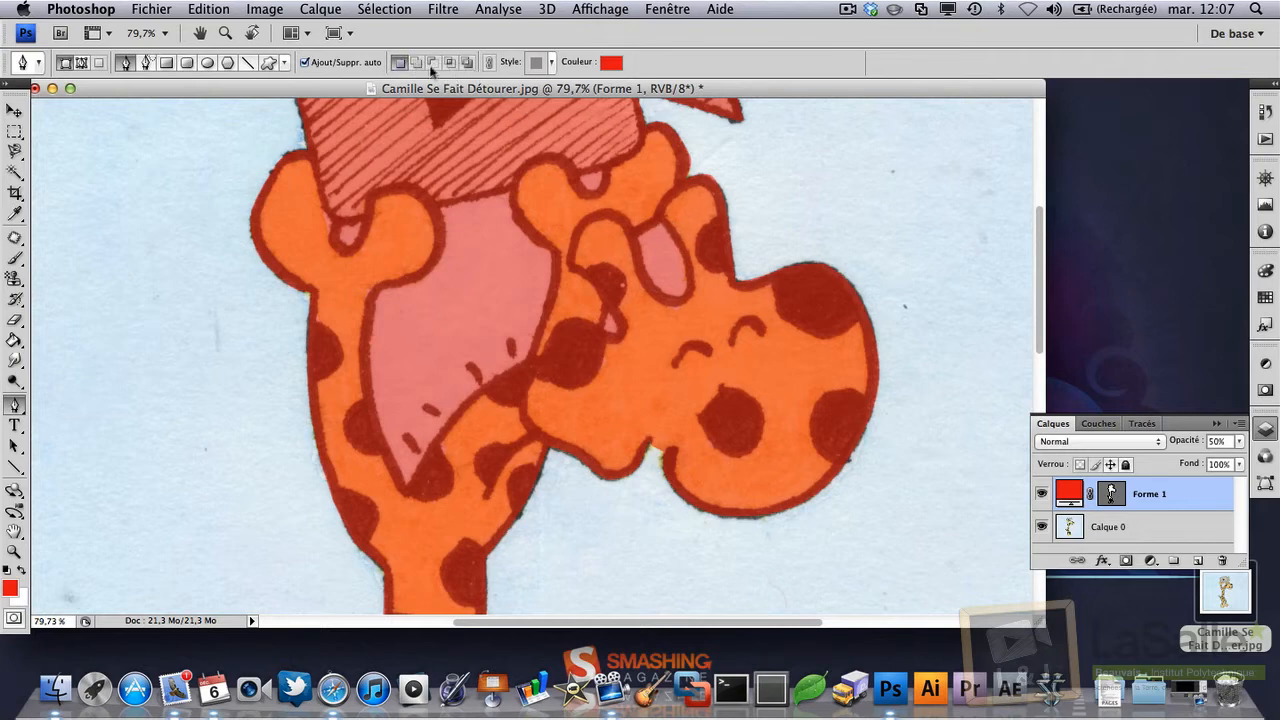
click(14, 445)
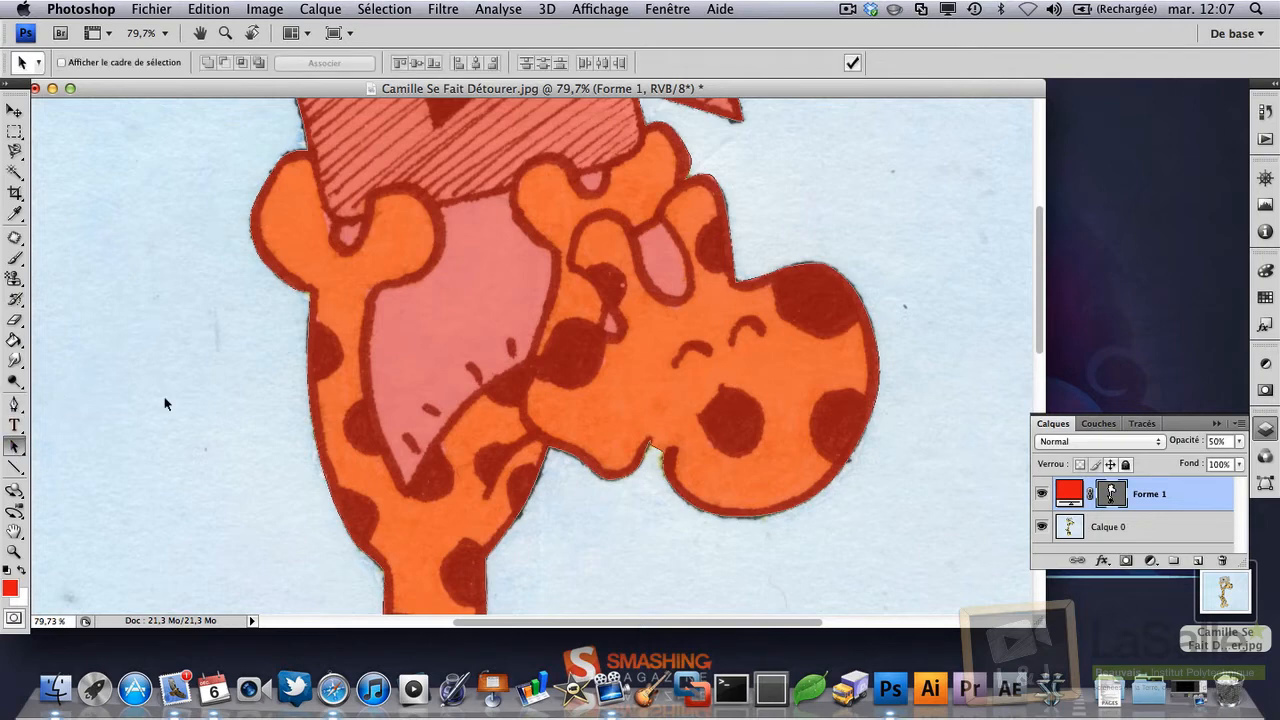
click(14, 404)
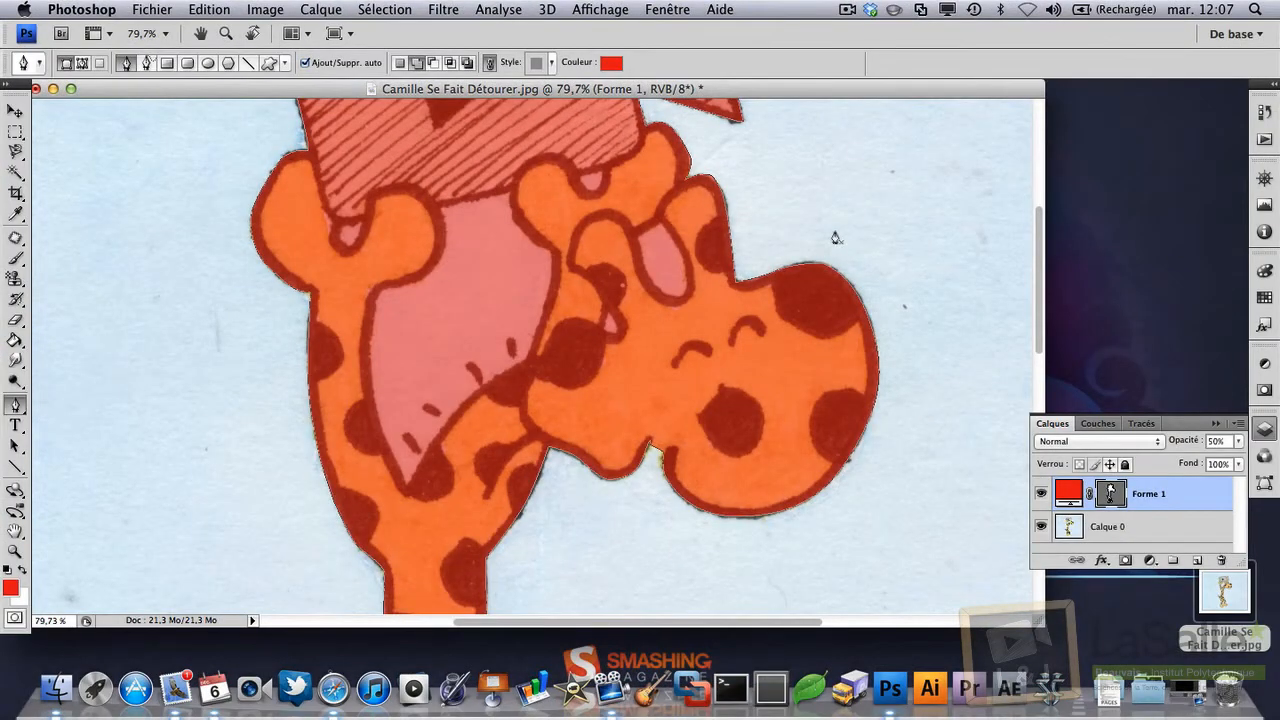
click(830, 229)
click(786, 233)
click(786, 273)
click(808, 309)
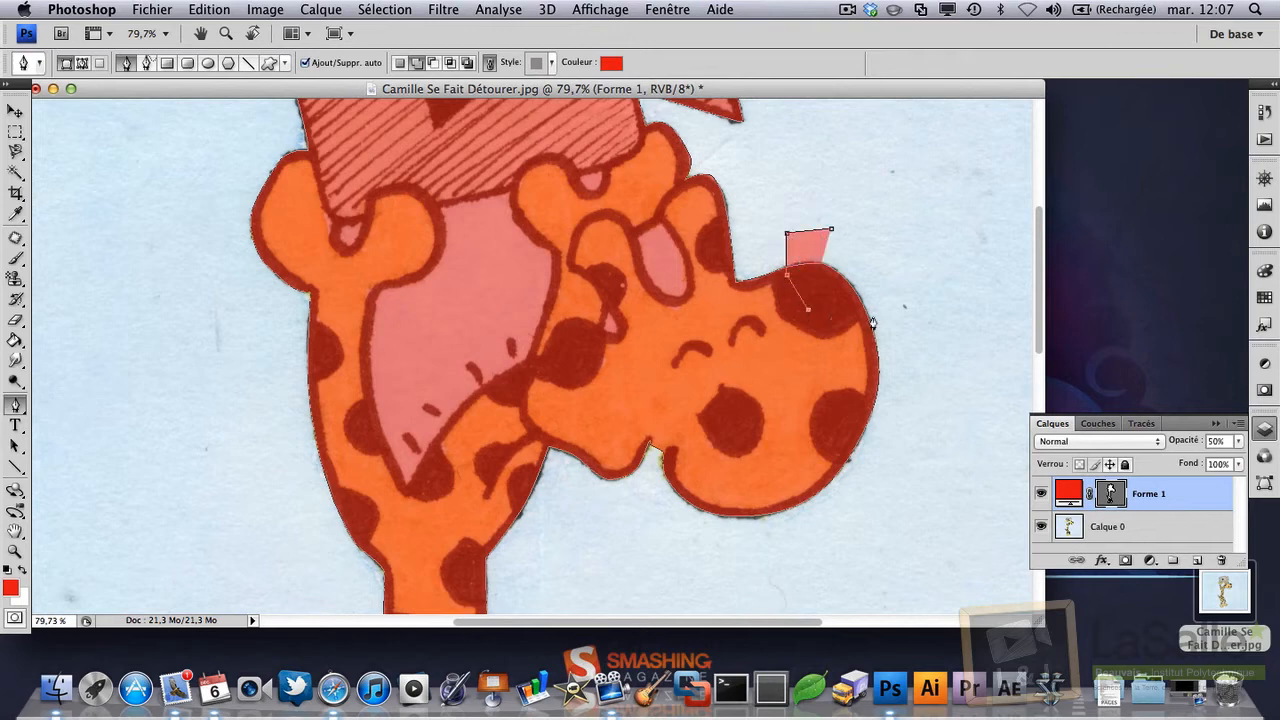
click(872, 315)
click(891, 290)
click(830, 229)
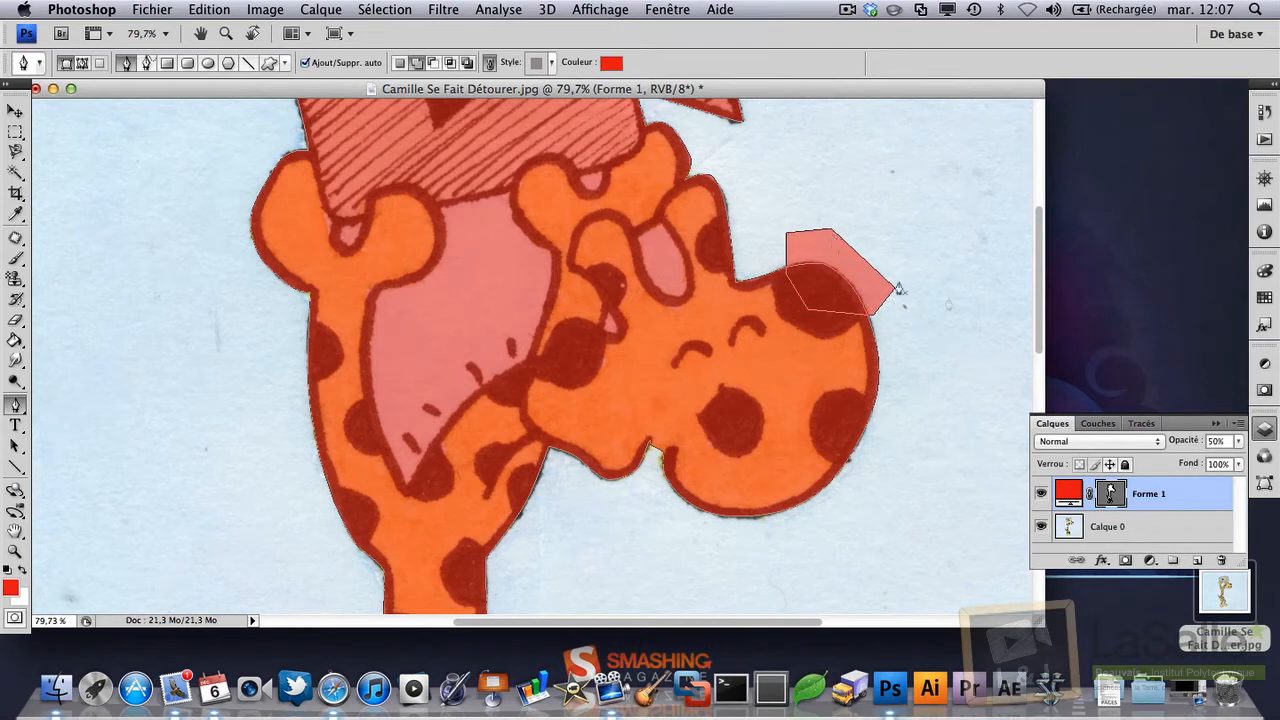
Step: Undo the test polygon over the muzzle by returning the history to the Supprimer le calque state
click(15, 445)
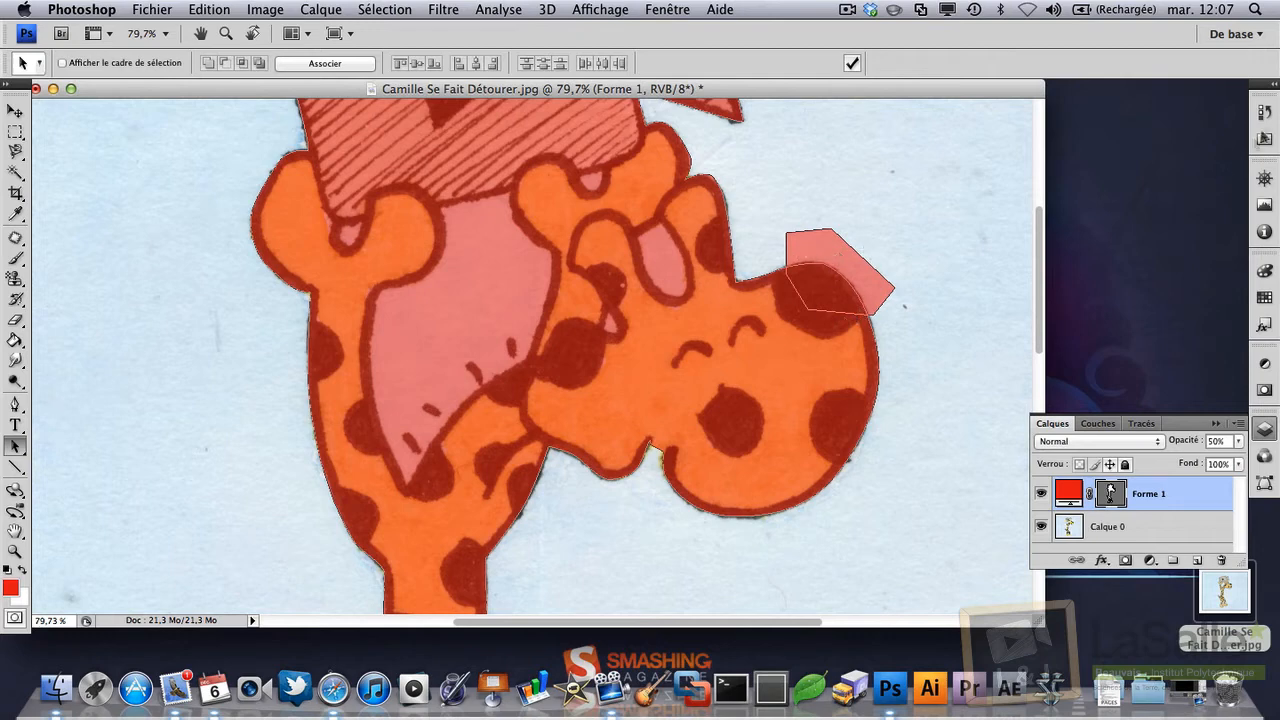
click(1264, 112)
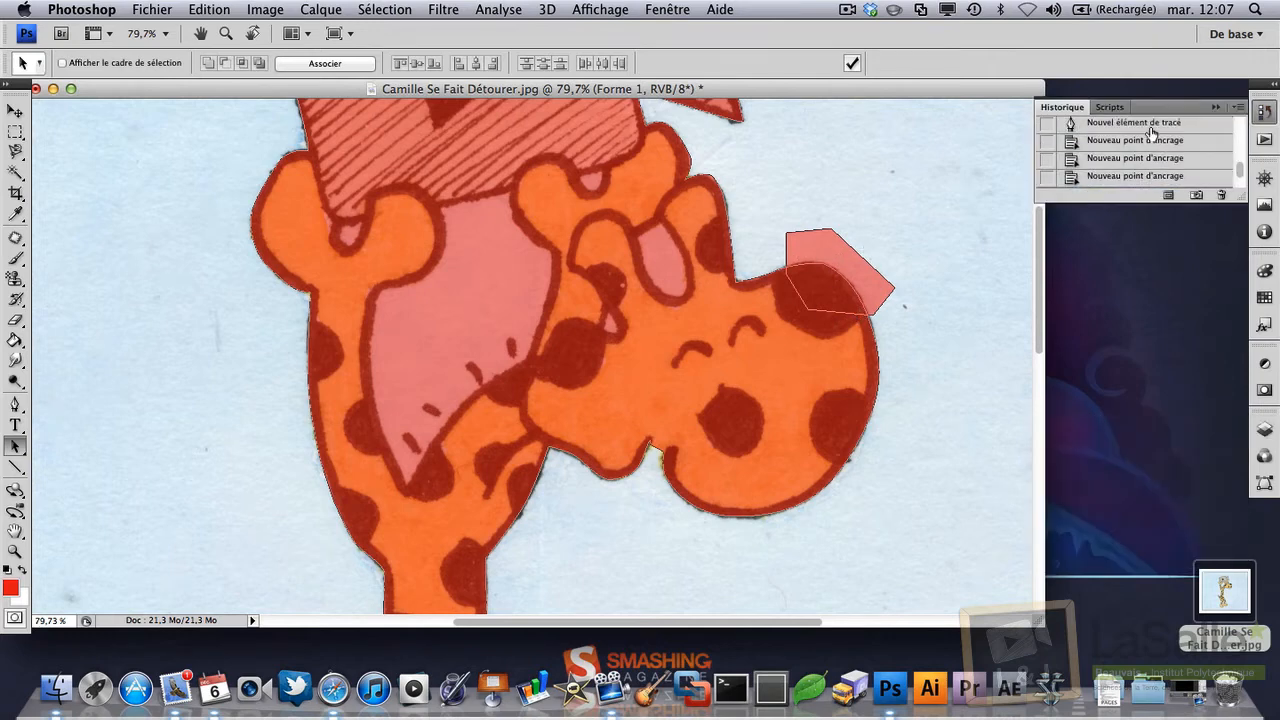
scroll(1152, 133, down, 1)
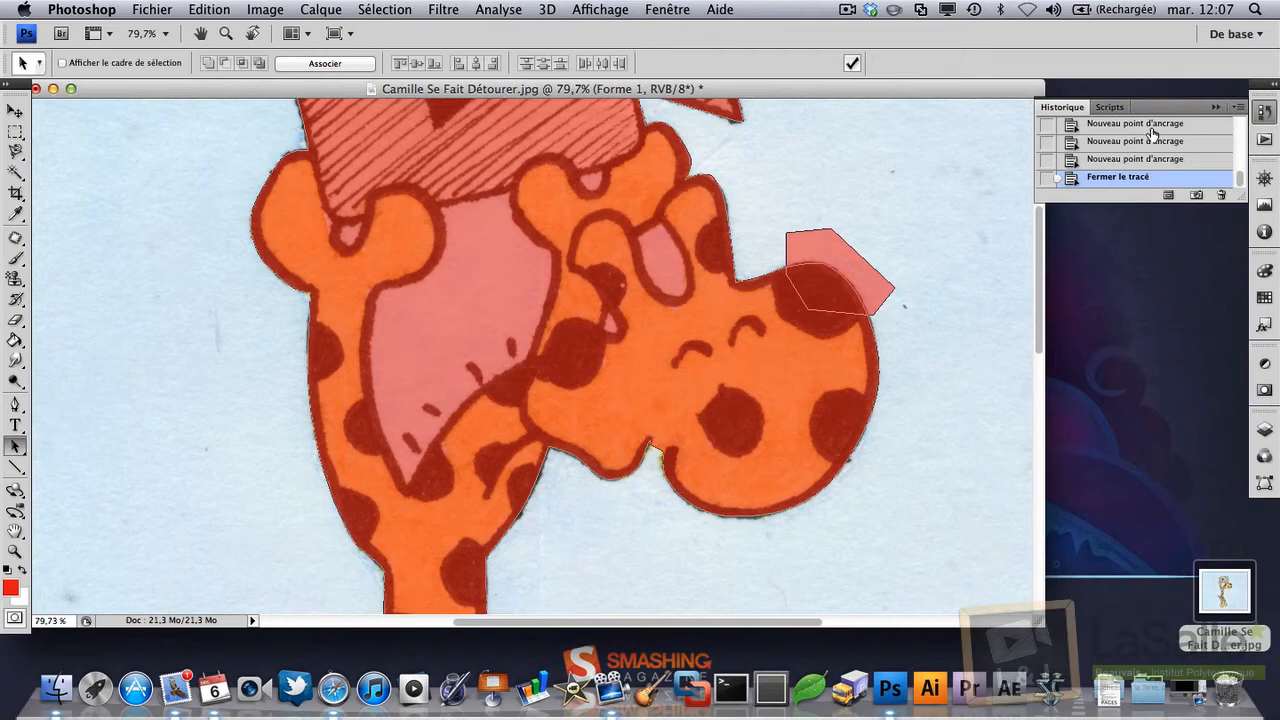
scroll(1153, 134, up, 3)
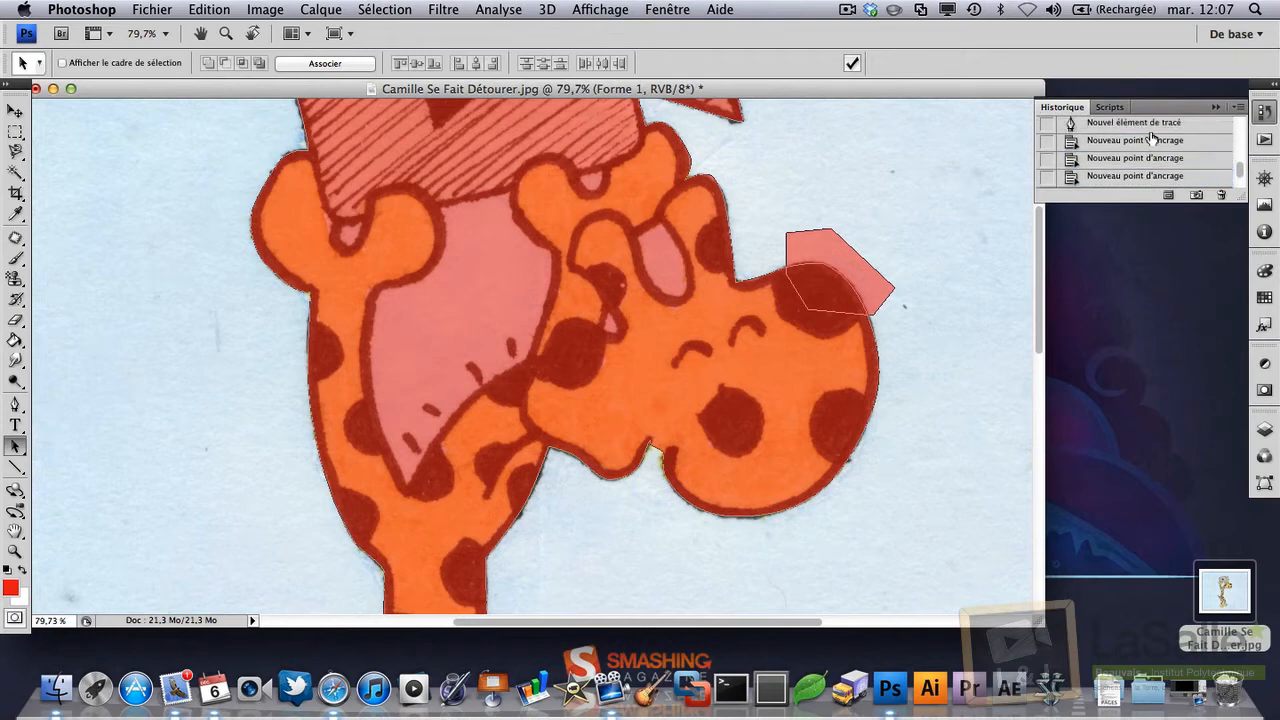
click(1160, 148)
click(1157, 125)
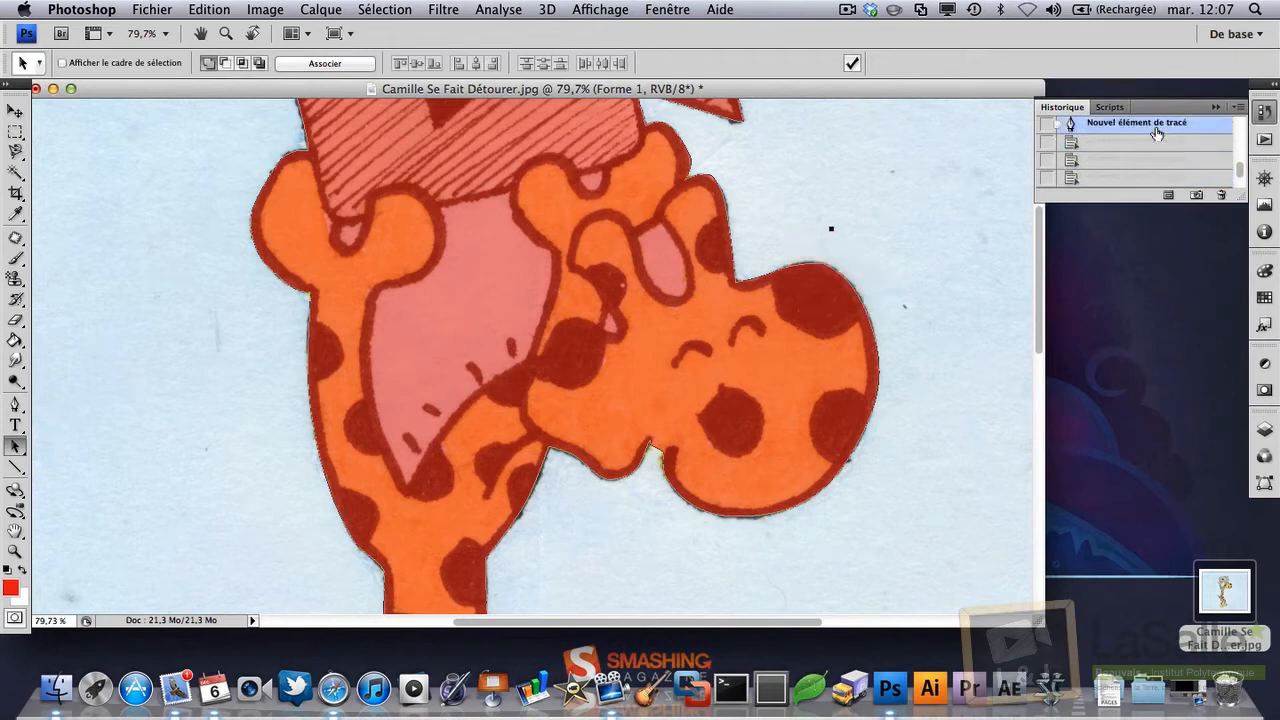
scroll(1153, 134, up, 2)
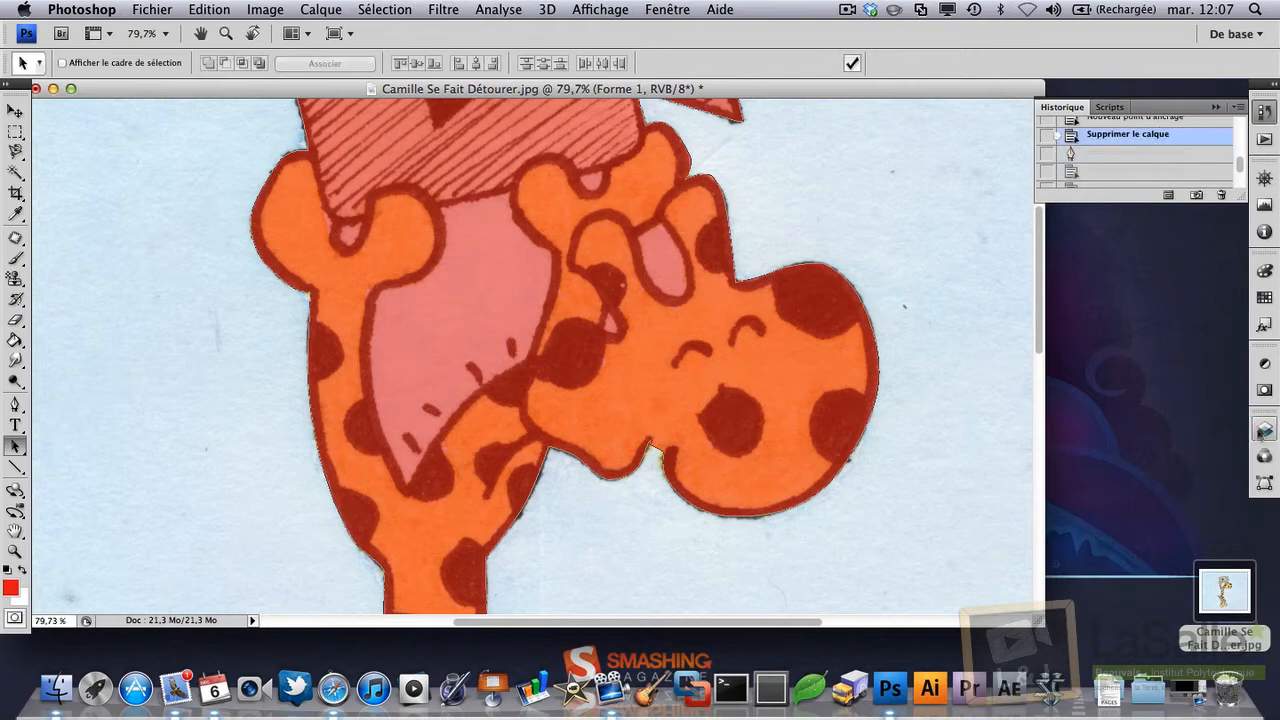
click(1265, 428)
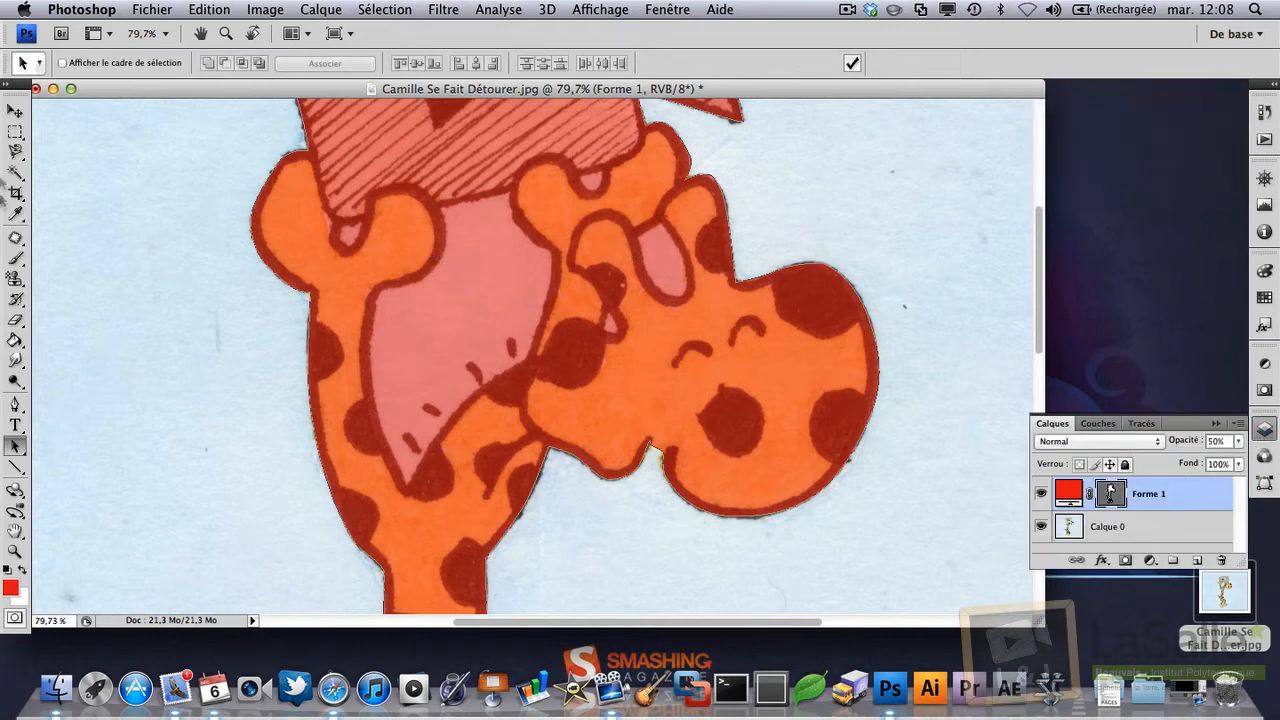
Step: With the Pen tool set to subtract from the shape area, trace a closed cut-out around the oval gap on top of the head
click(15, 404)
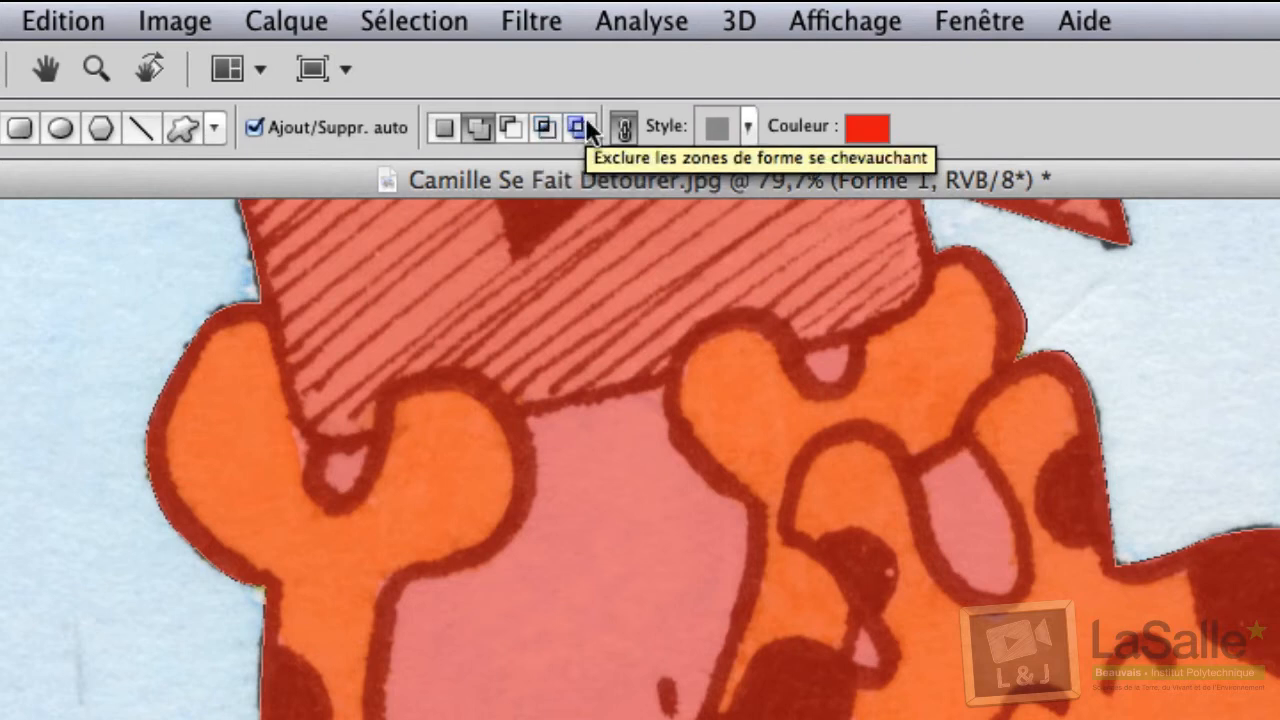
click(514, 124)
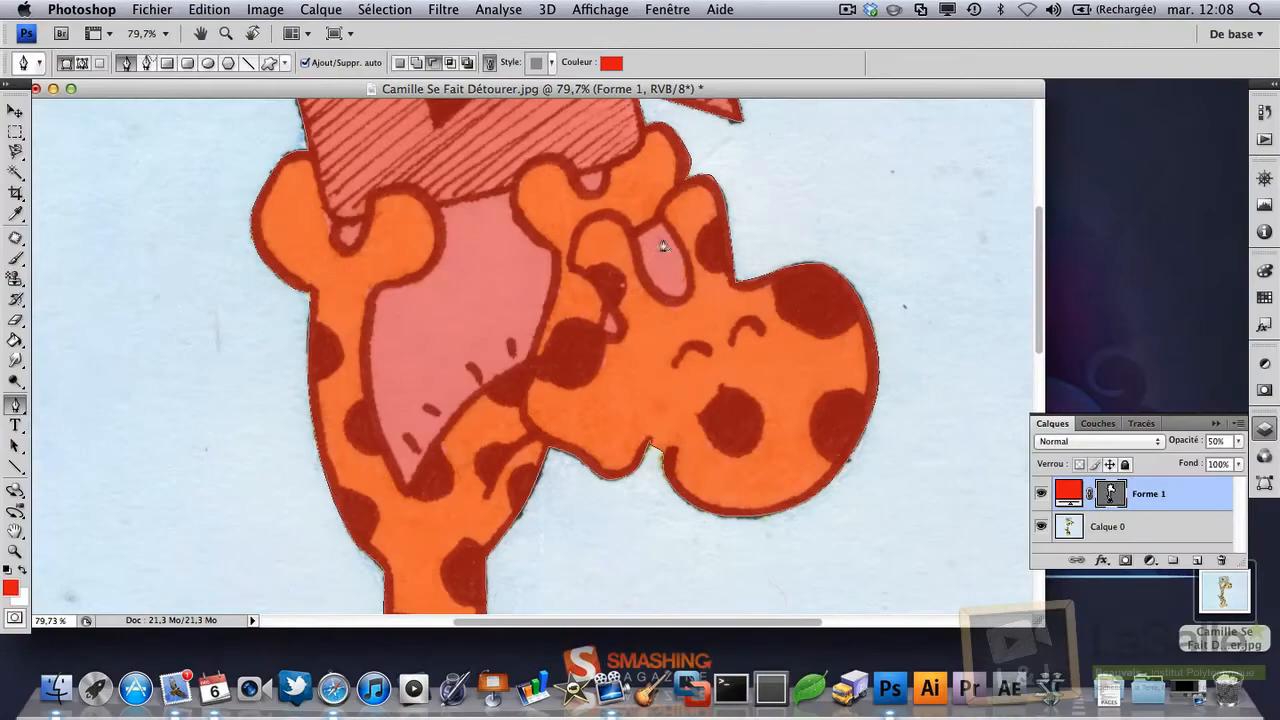
scroll(955, 472, up, 2)
scroll(655, 235, up, 4)
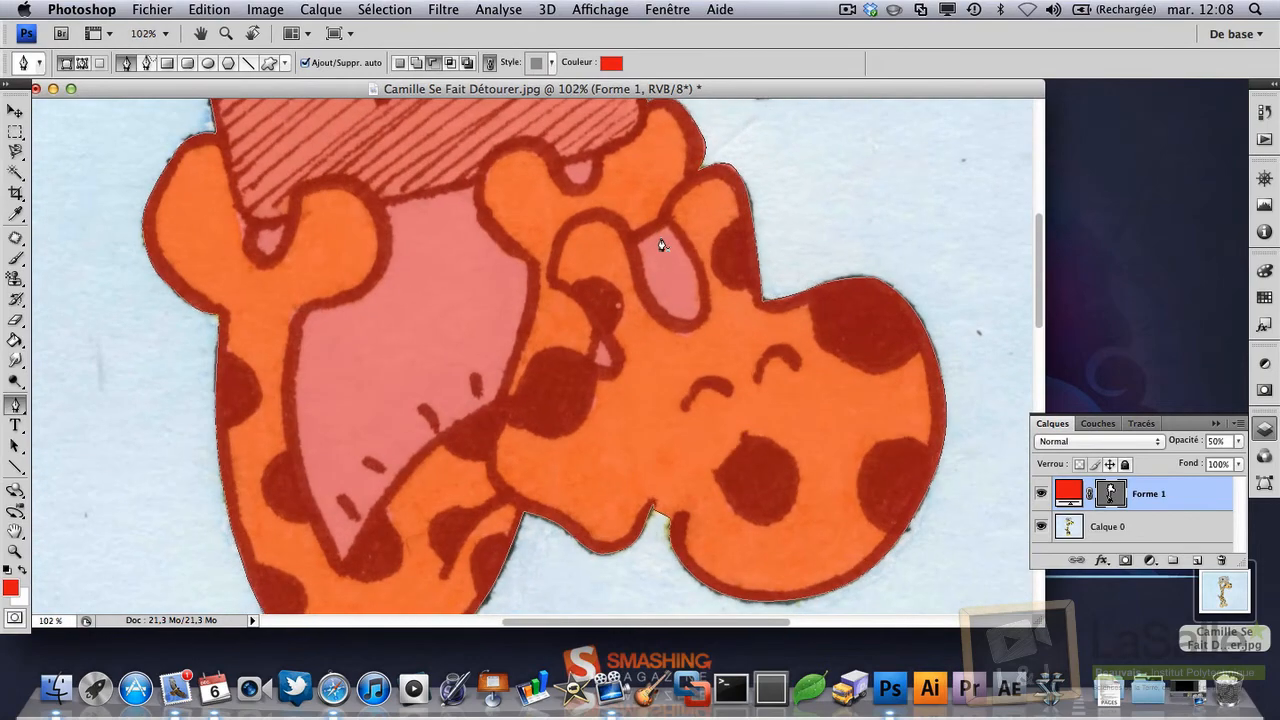
scroll(662, 245, up, 4)
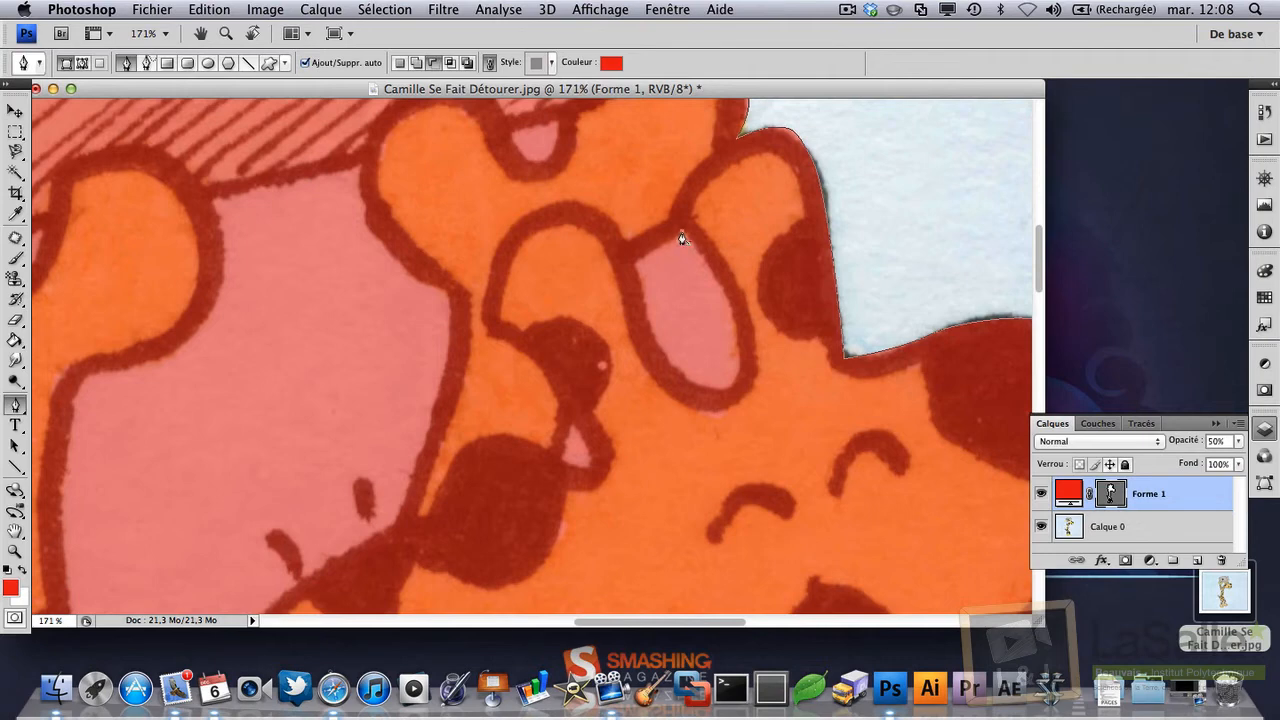
click(681, 233)
click(636, 261)
click(644, 306)
drag(676, 366, 740, 378)
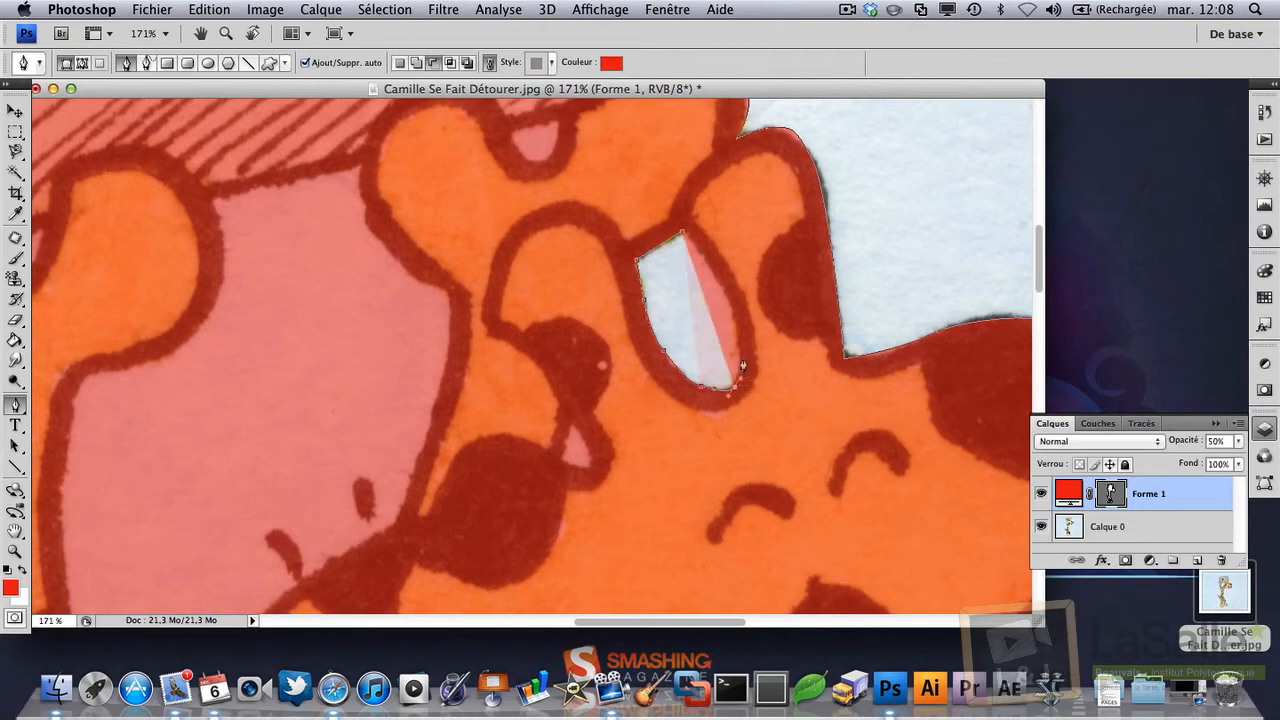
click(727, 298)
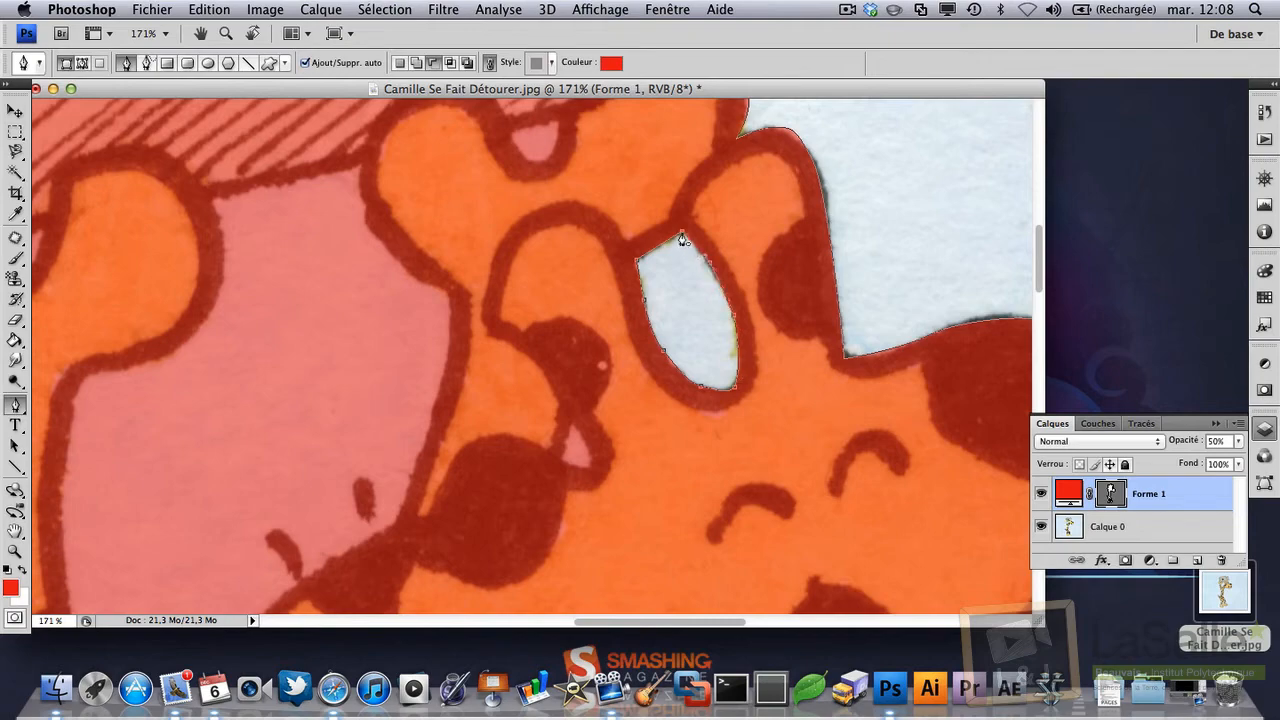
click(681, 234)
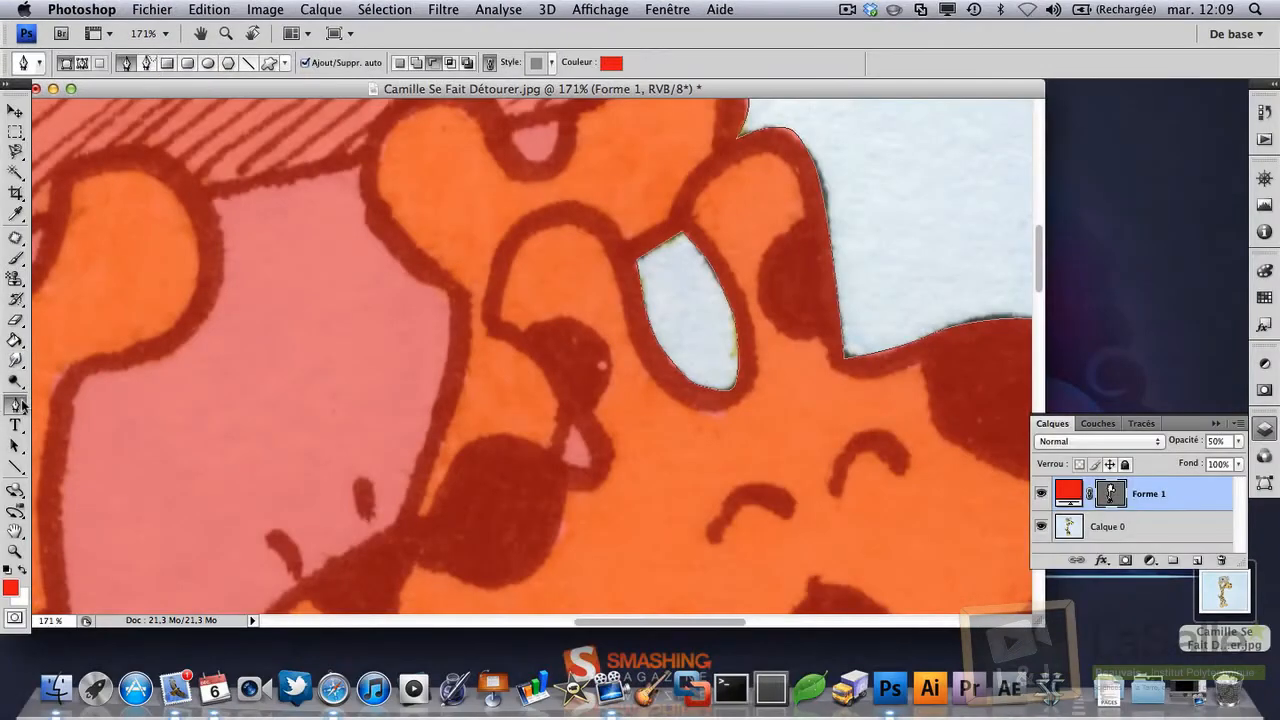
Step: Trace the small gap between the camera's underside and the hand nearest the muzzle freehand with the Freeform Pen to subtract it
drag(15, 404, 91, 421)
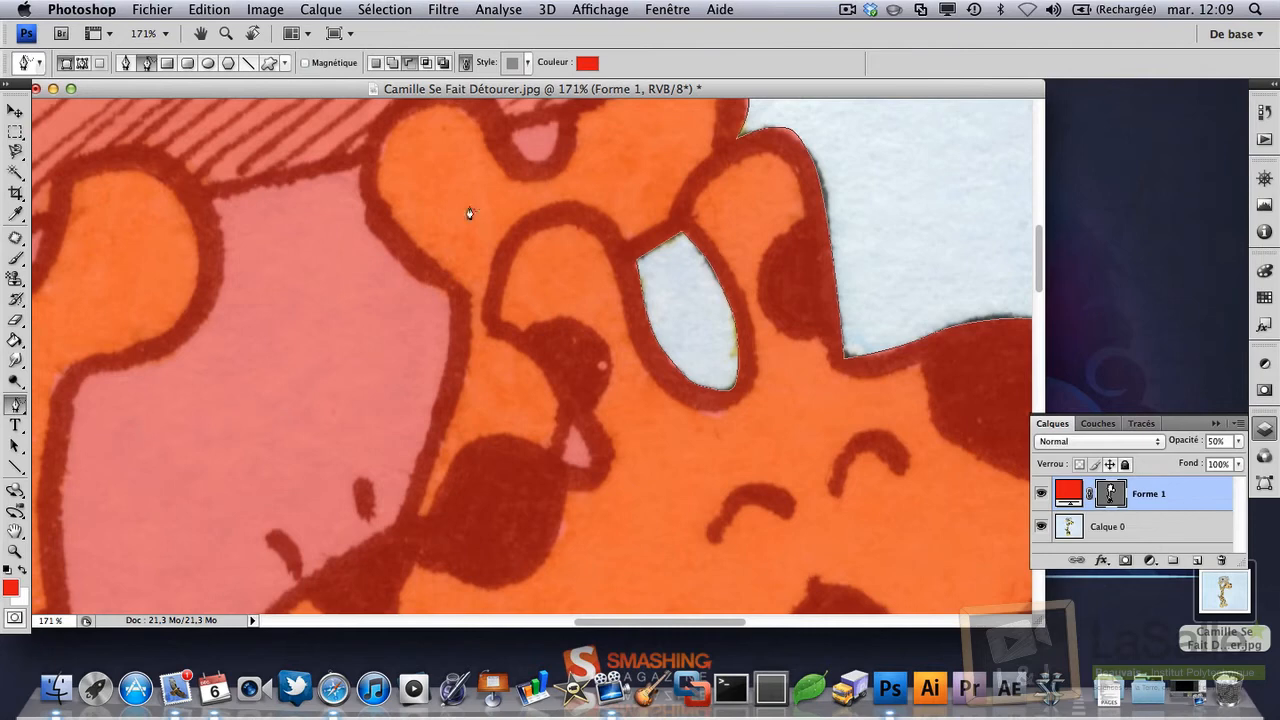
scroll(475, 209, up, 3)
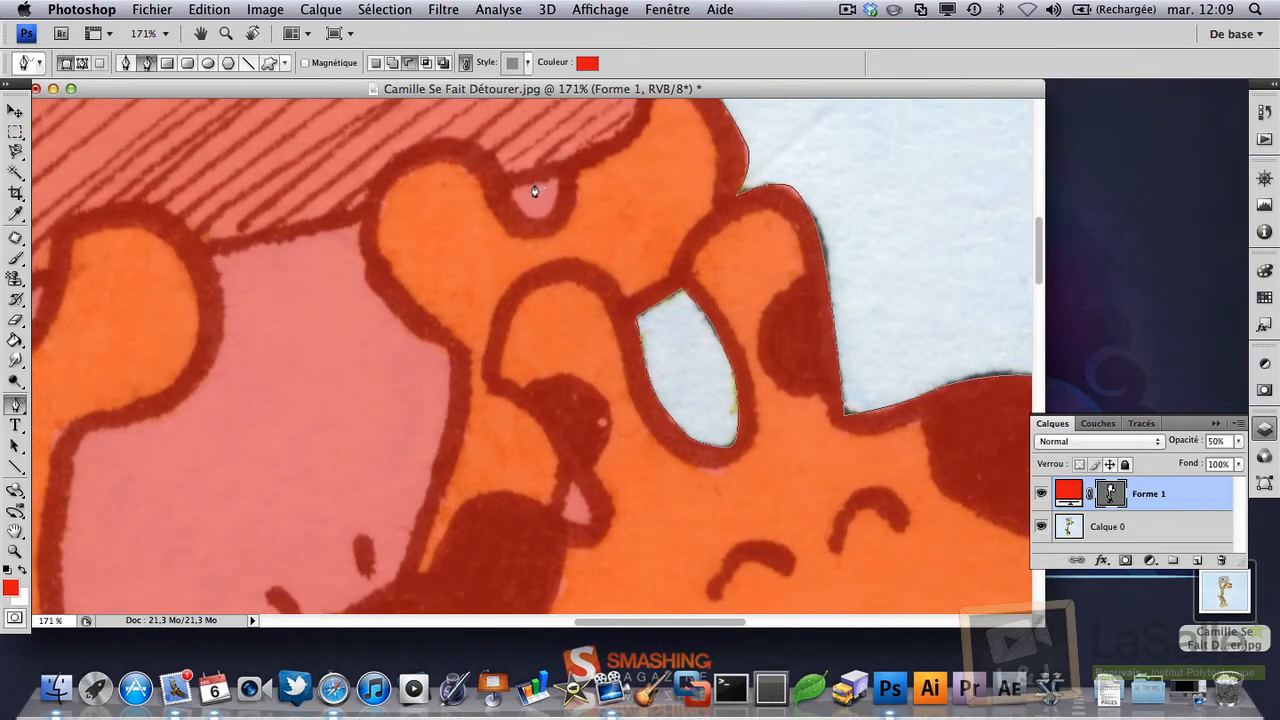
mouse_move(534, 189)
mouse_down()
mouse_move(511, 196)
mouse_move(524, 221)
mouse_move(548, 183)
mouse_move(533, 188)
mouse_up()
click(17, 447)
click(528, 205)
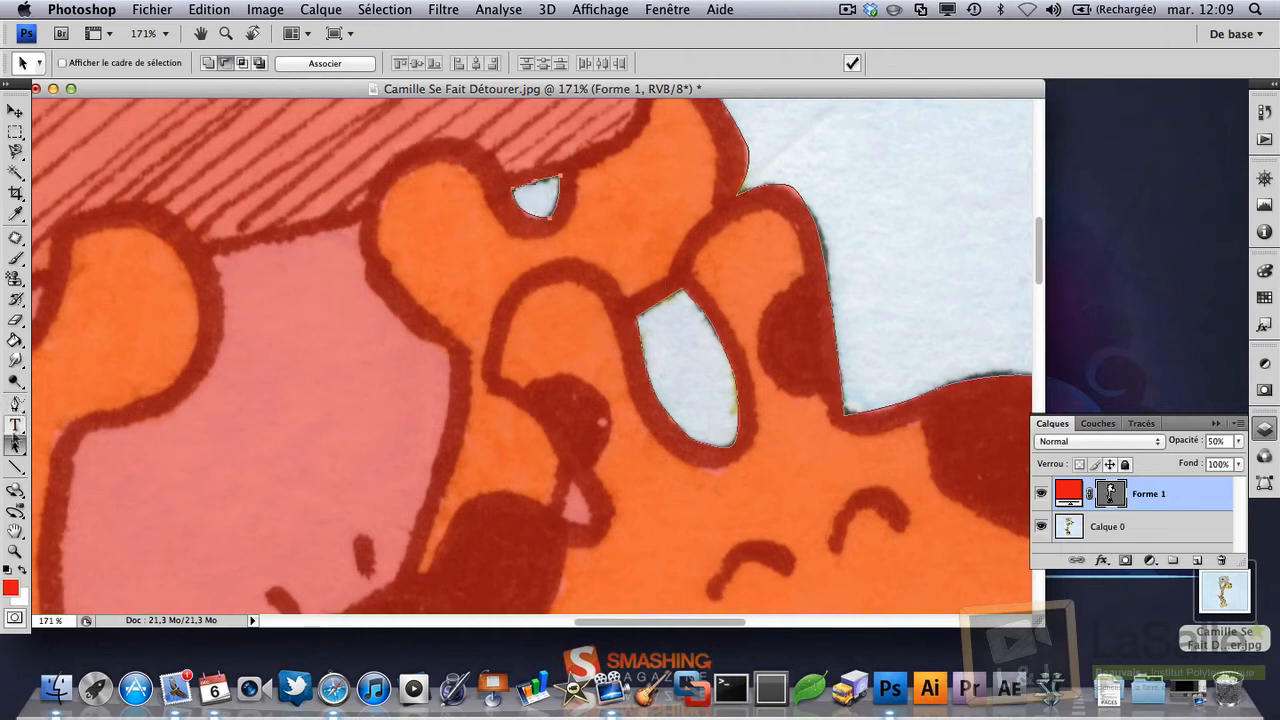
Step: Refine the lower edge of the small gap under the camera with the Pen tool's anchor points and deselect its path
click(17, 404)
click(20, 408)
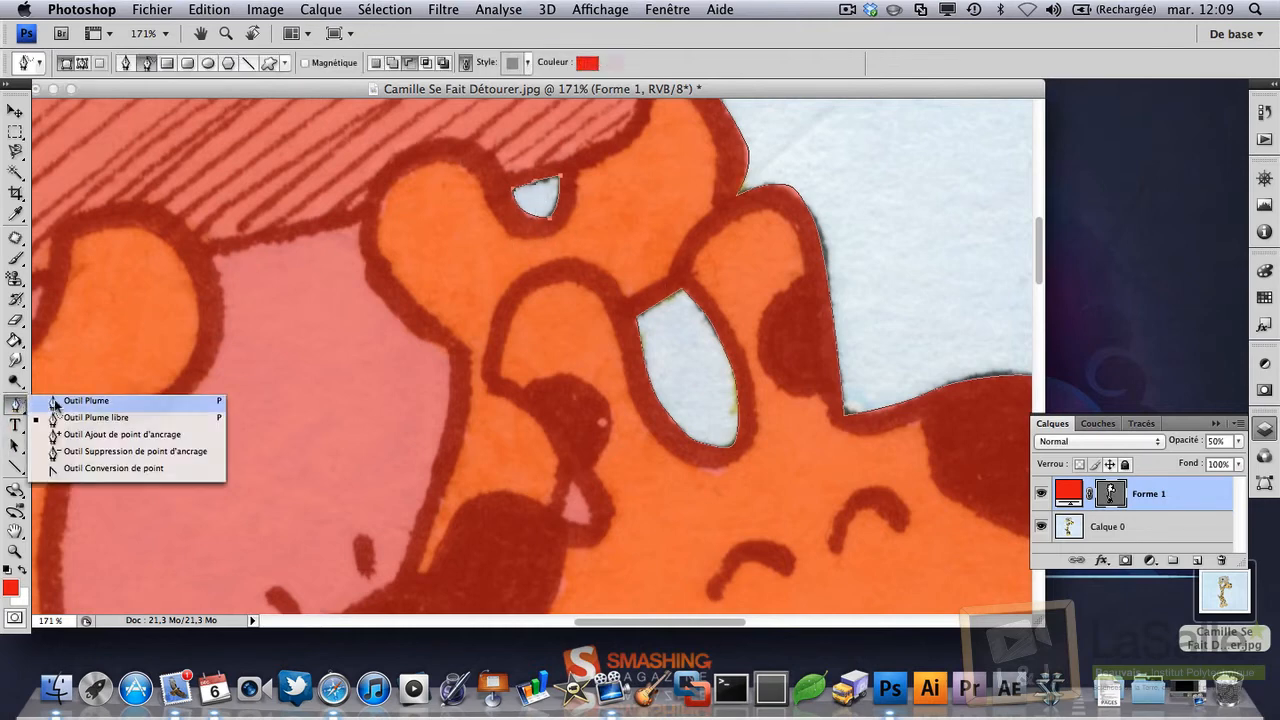
click(80, 400)
drag(551, 219, 549, 219)
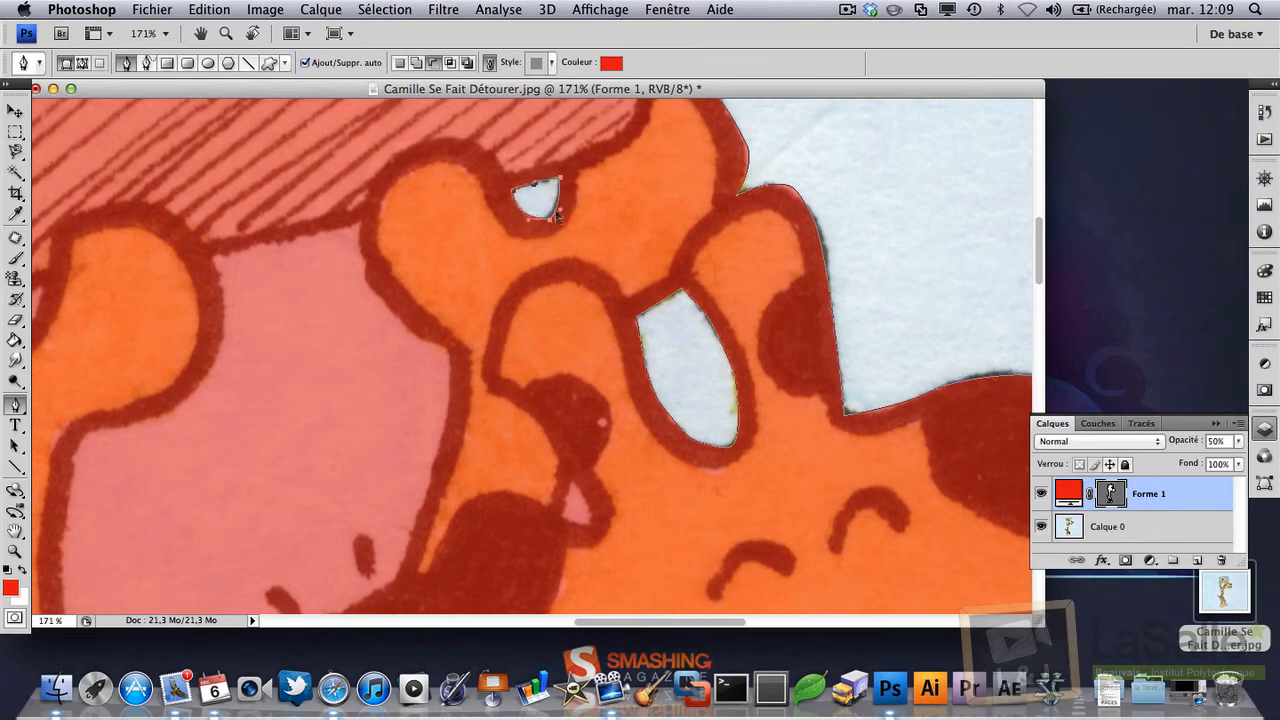
drag(550, 220, 547, 216)
drag(549, 218, 547, 212)
scroll(402, 287, down, 3)
scroll(385, 298, down, 2)
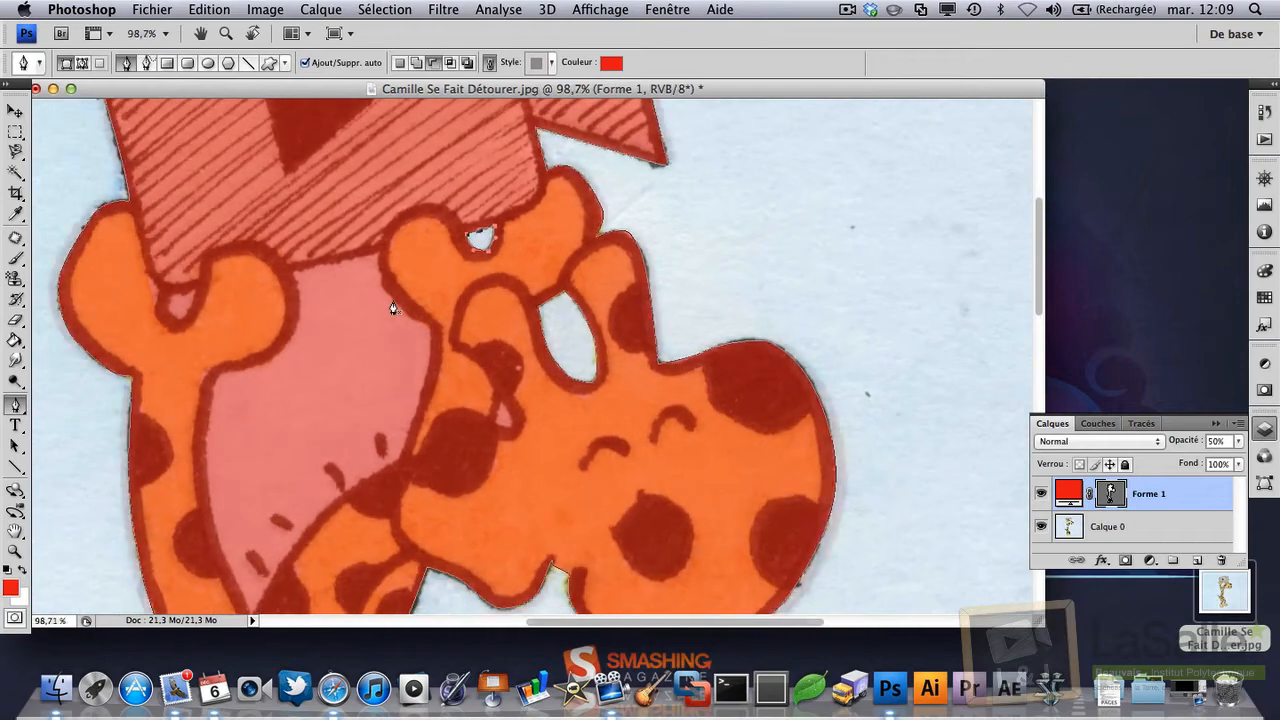
scroll(405, 327, down, 3)
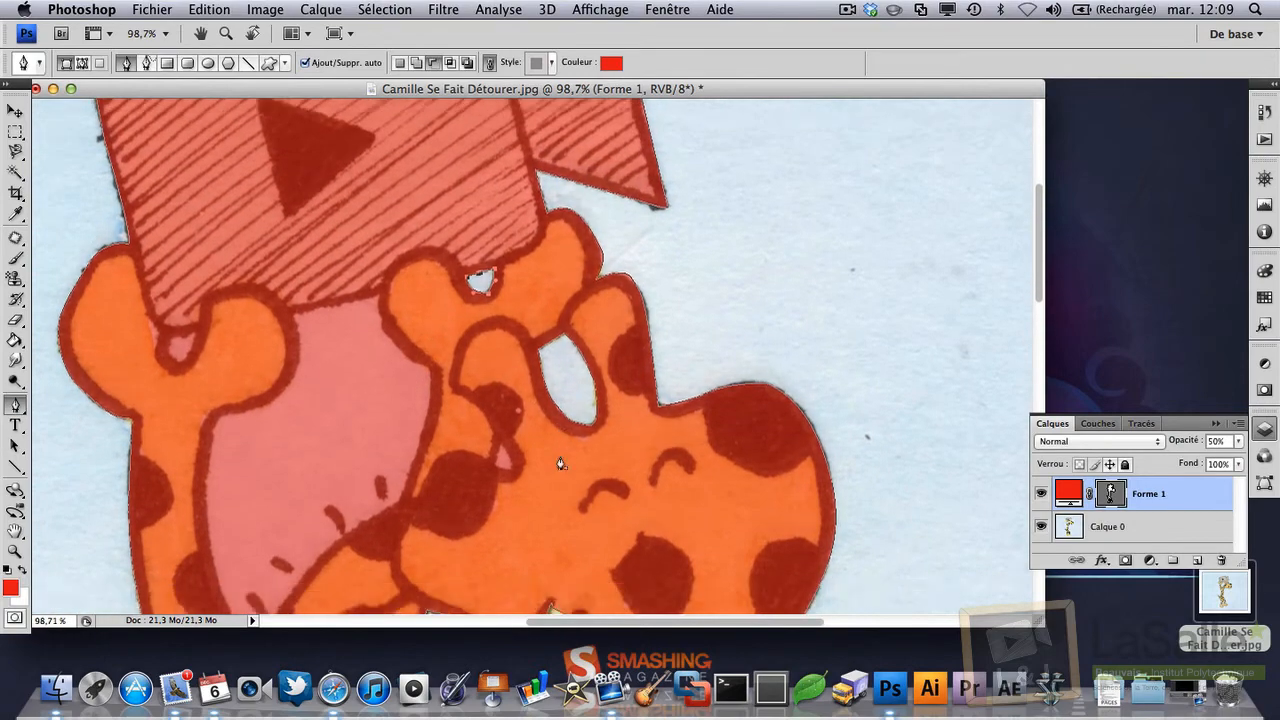
click(14, 446)
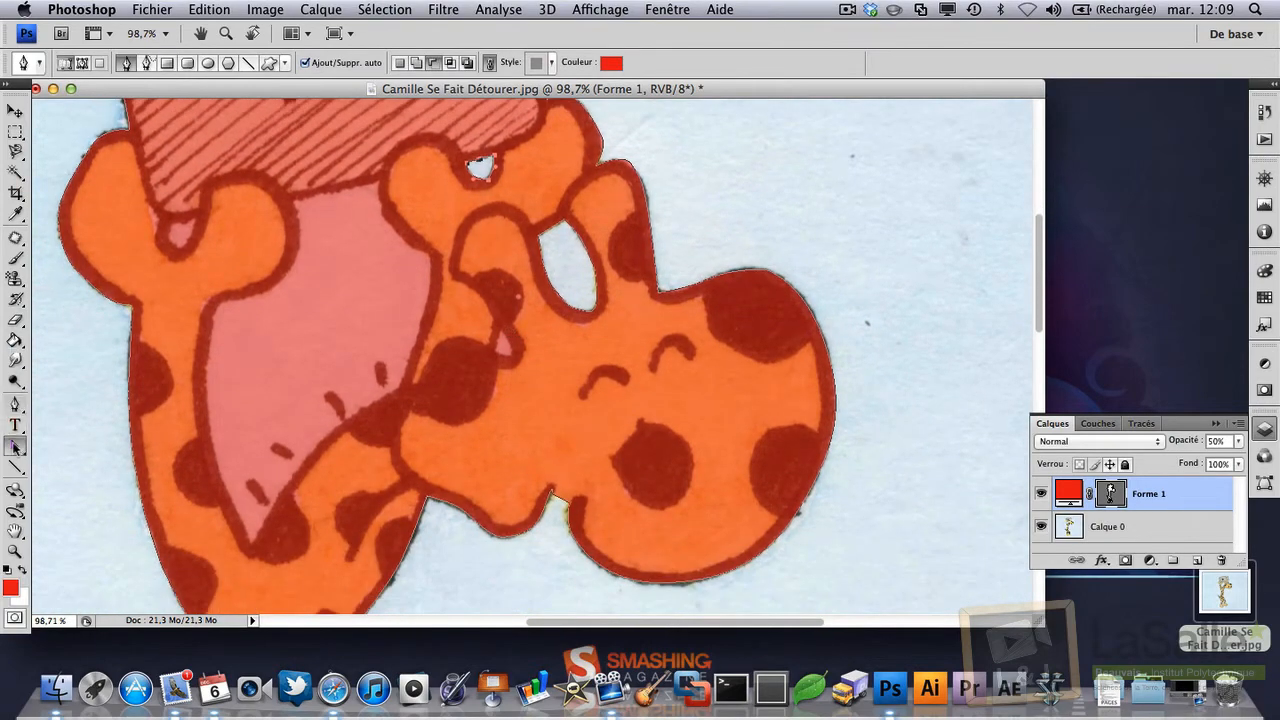
click(15, 405)
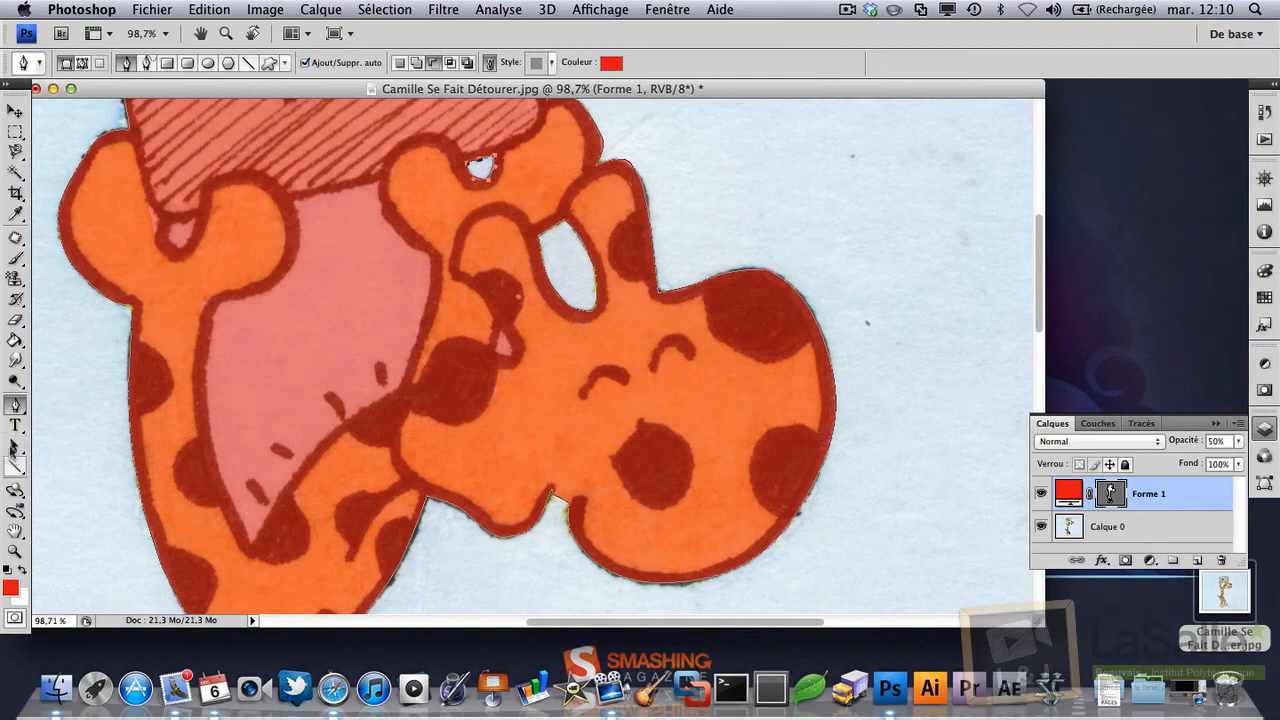
click(14, 446)
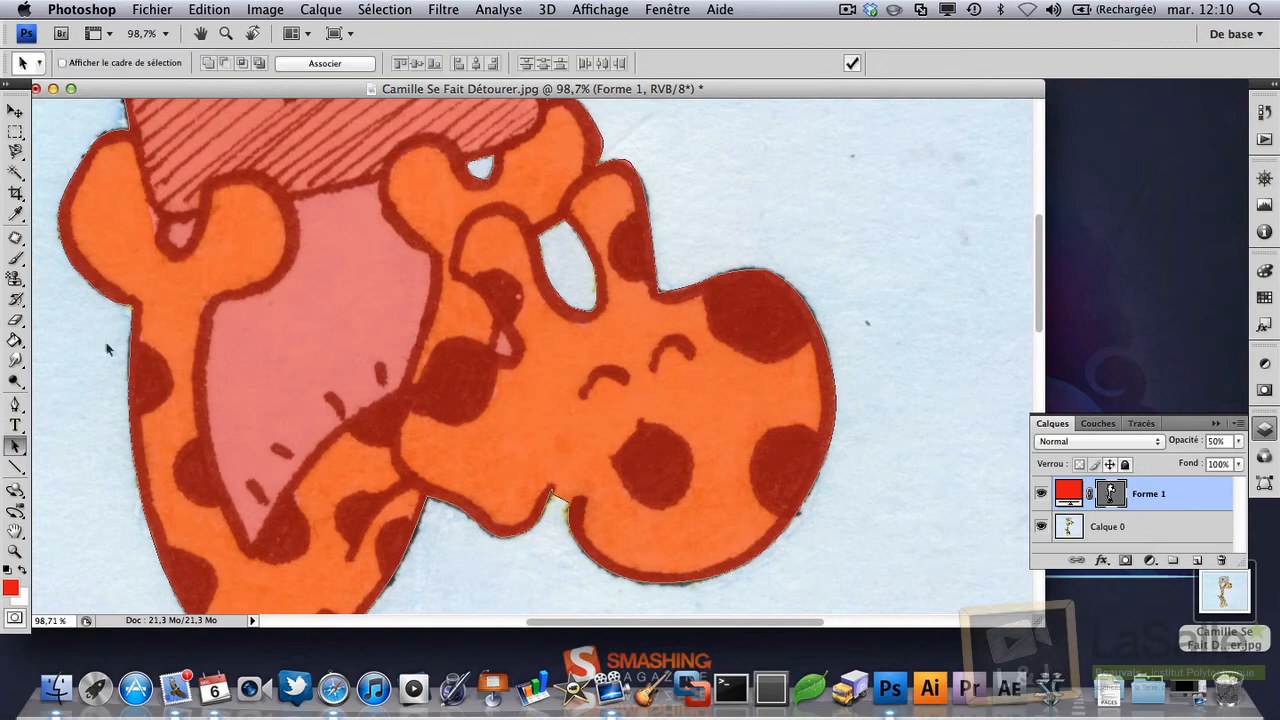
click(15, 405)
Step: Cut out the tiny triangular gap beside the large dark spot at the back of the head with a closed Pen path
scroll(490, 330, down, 3)
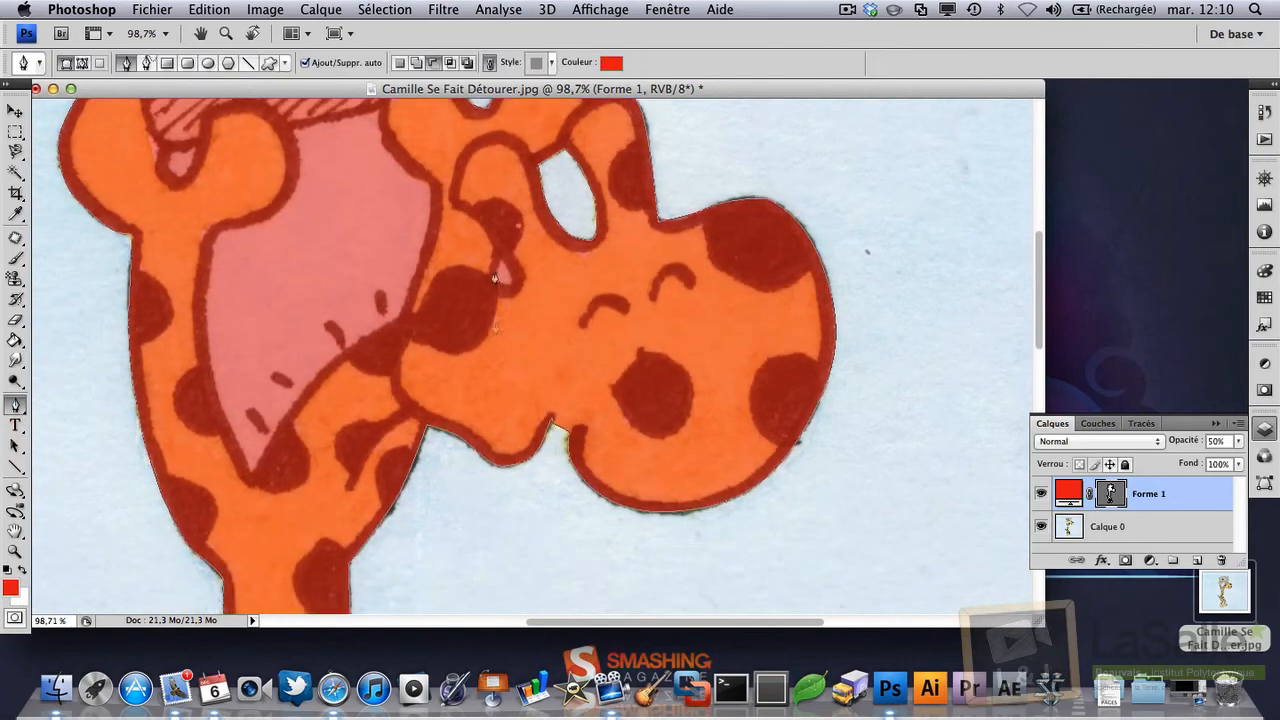
scroll(510, 300, down, 1)
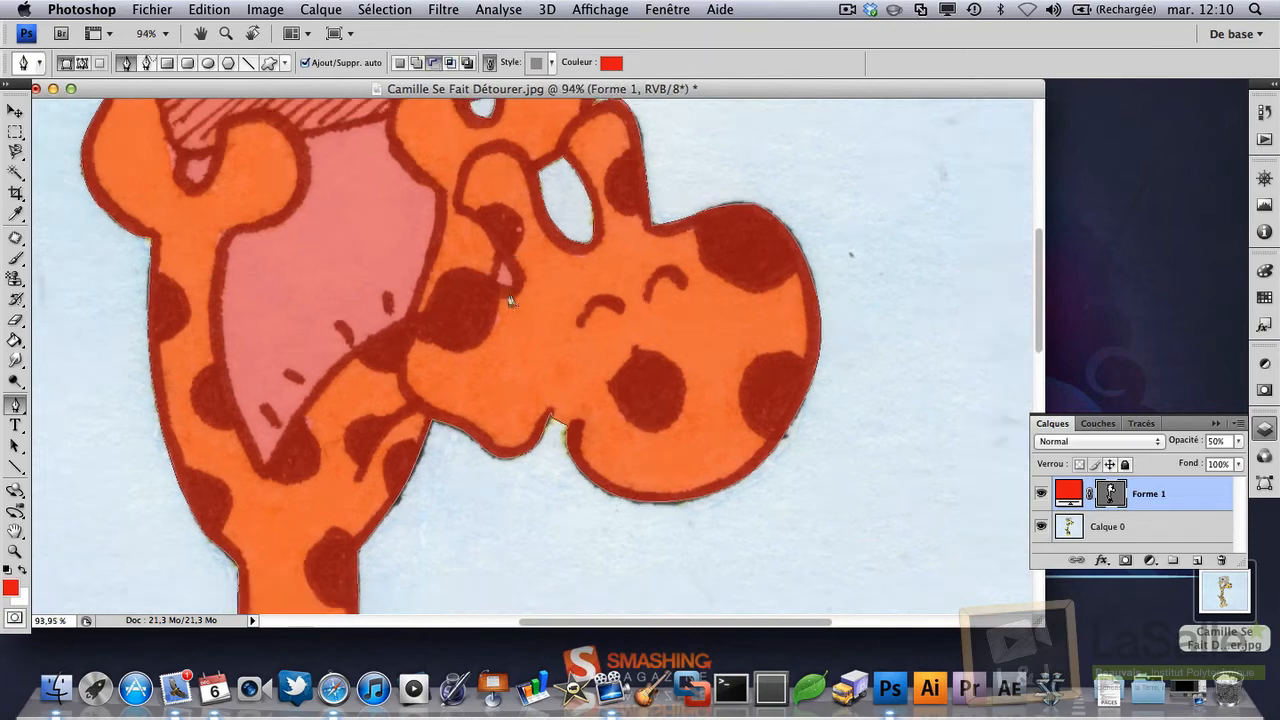
scroll(510, 300, up, 4)
click(492, 310)
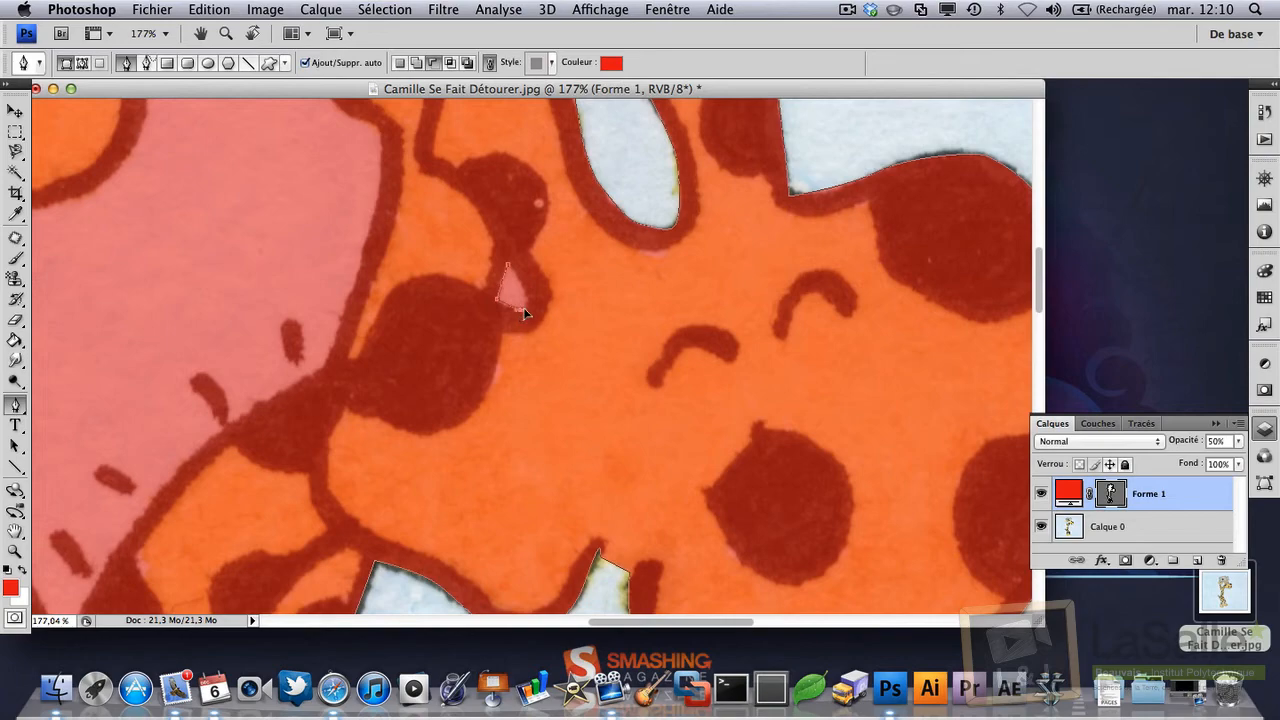
click(507, 267)
scroll(375, 280, down, 2)
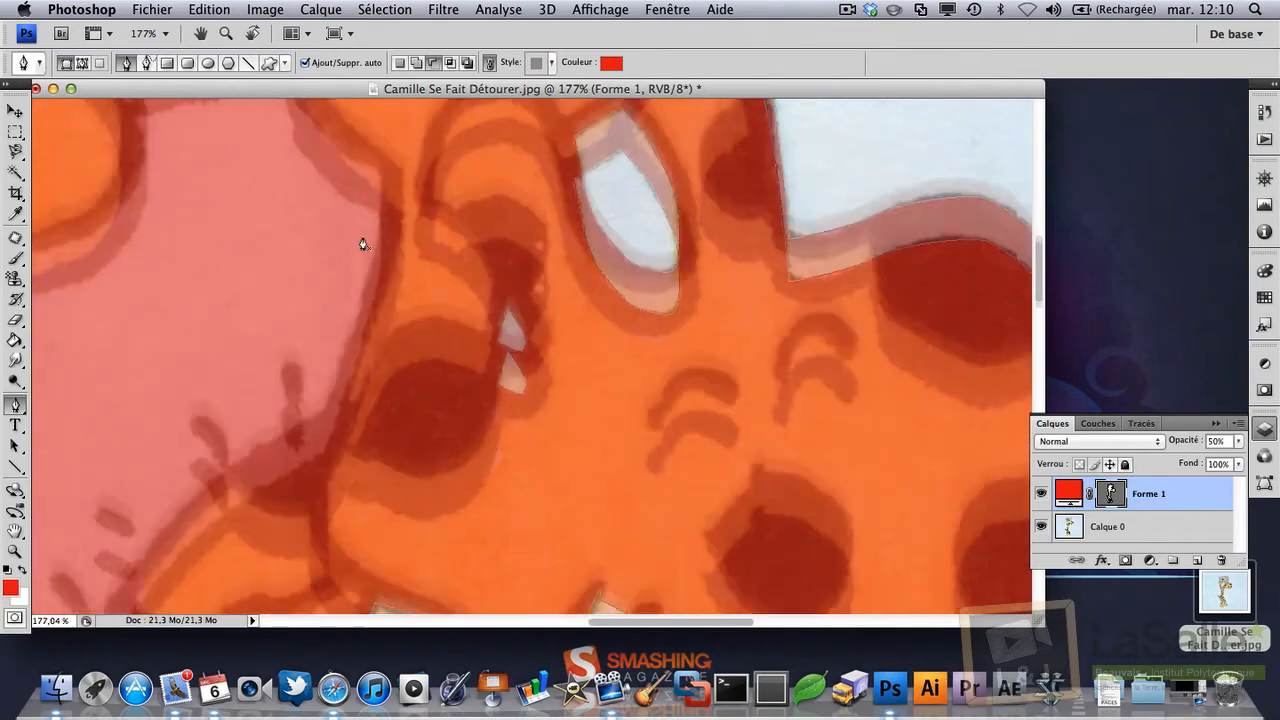
scroll(293, 362, down, 3)
scroll(462, 308, left, 5)
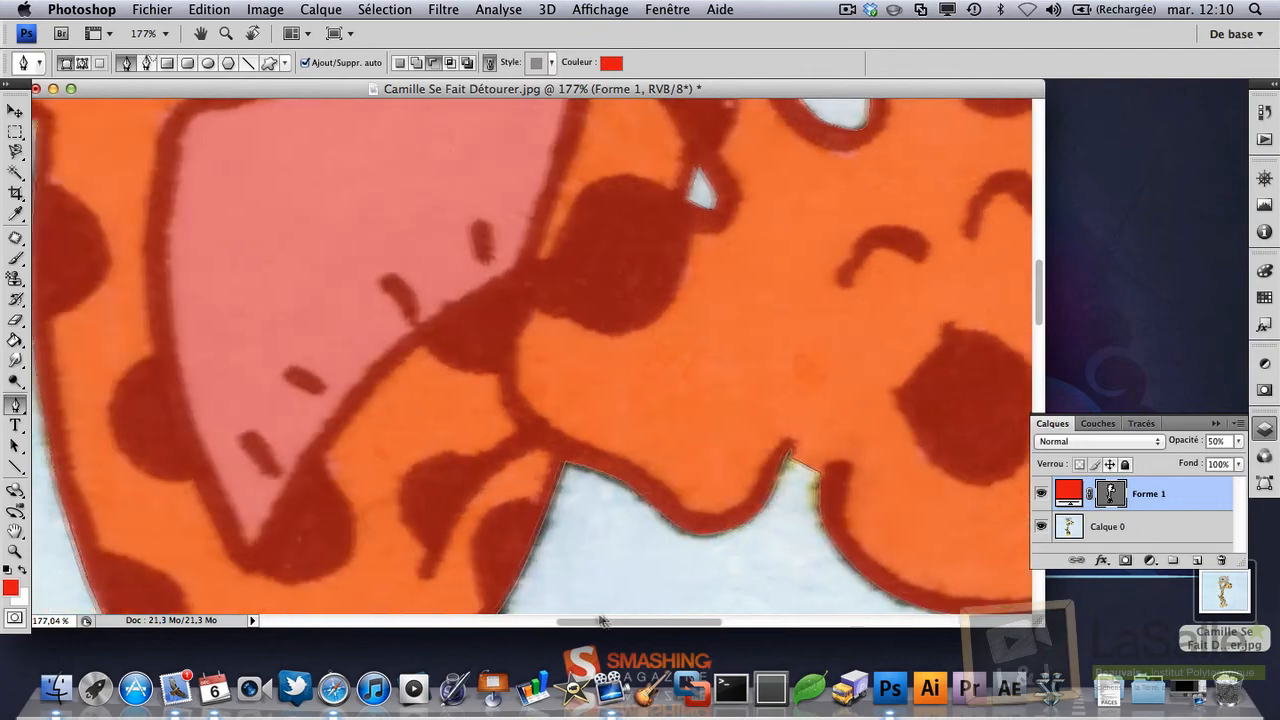
Step: Start subtracting the large gap between the raised arms by tracing the neck's upper edge down to the gap's lowest corner with the Pen tool
click(564, 268)
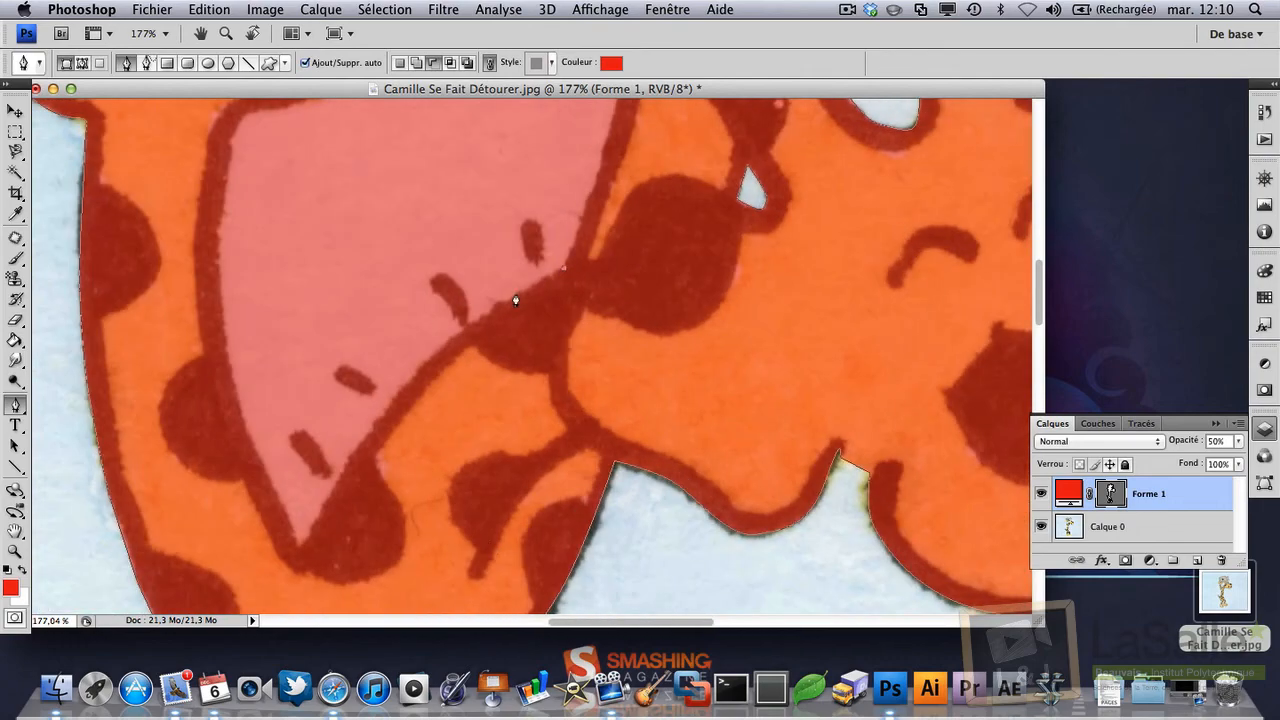
click(470, 326)
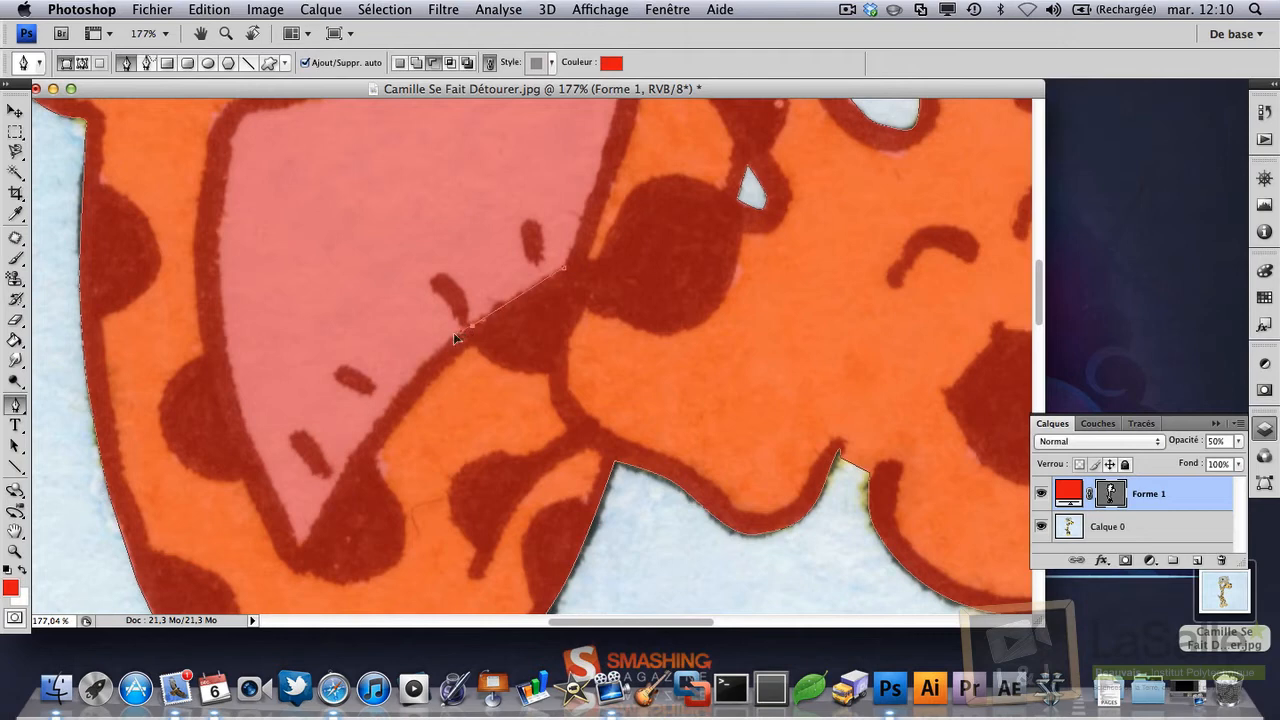
click(382, 416)
click(340, 474)
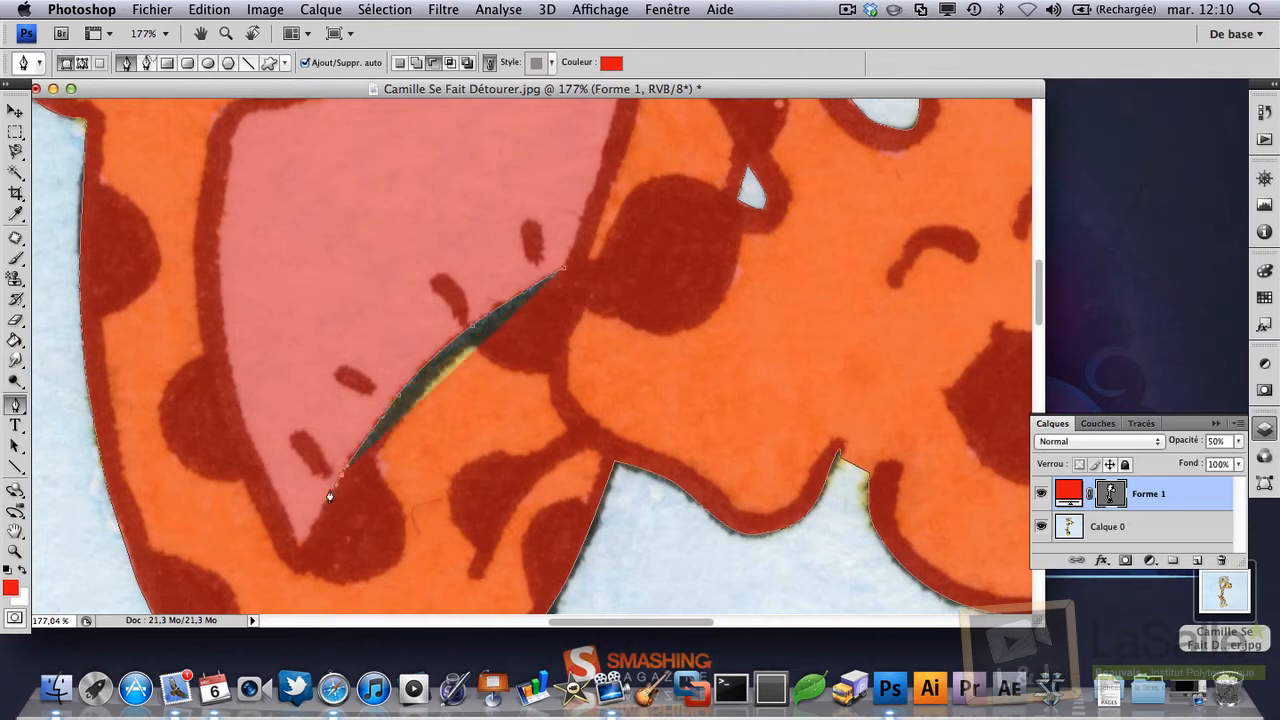
click(295, 548)
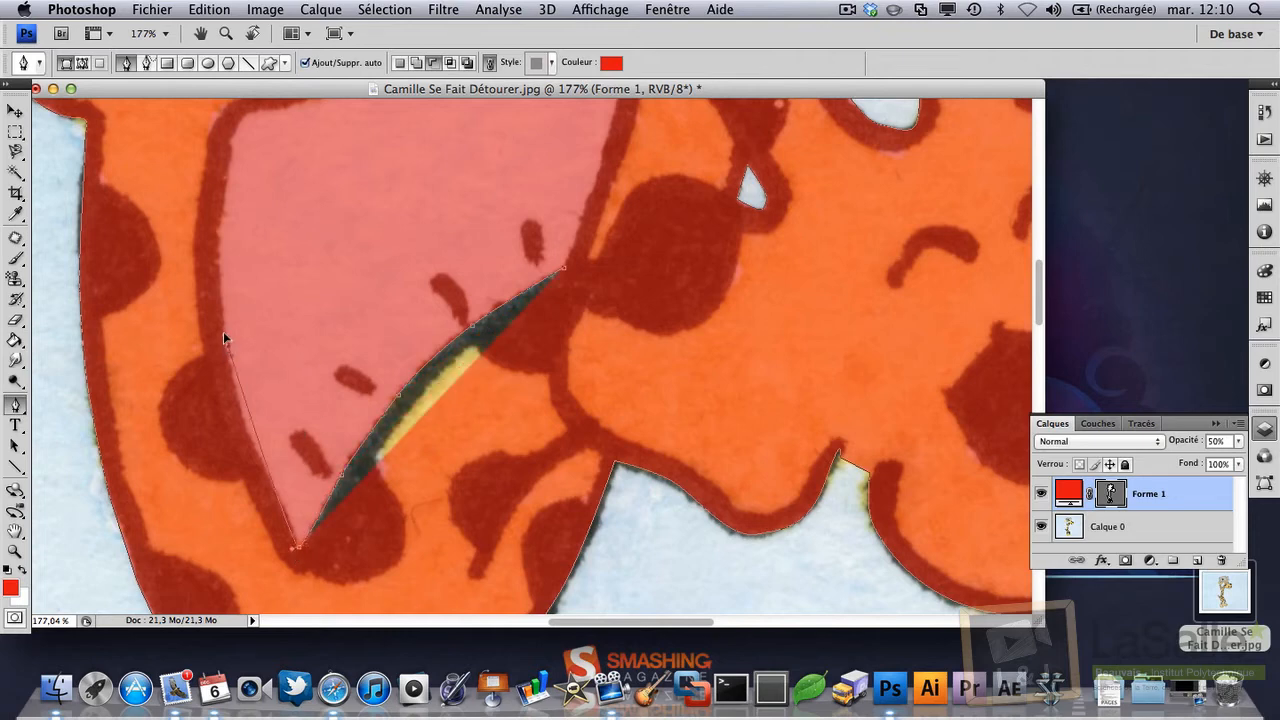
mouse_move(228, 345)
mouse_down()
mouse_move(221, 316)
mouse_move(212, 371)
mouse_move(217, 362)
mouse_up()
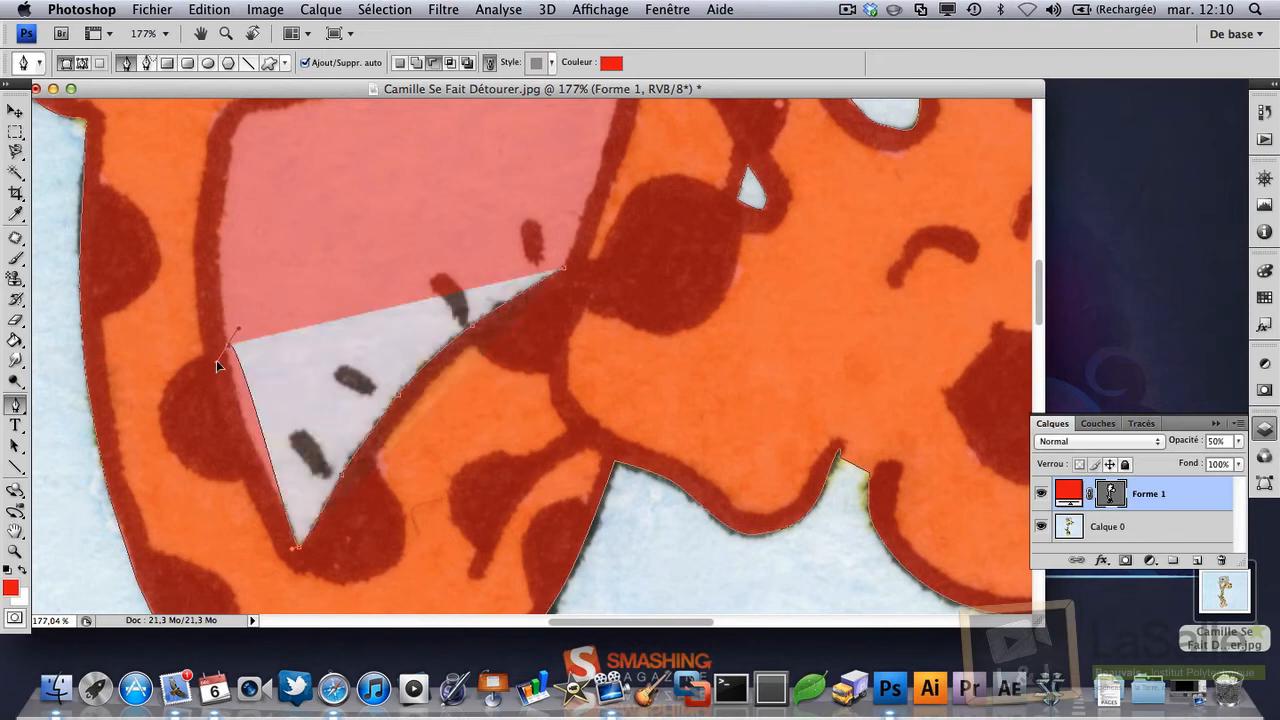
key(super+z)
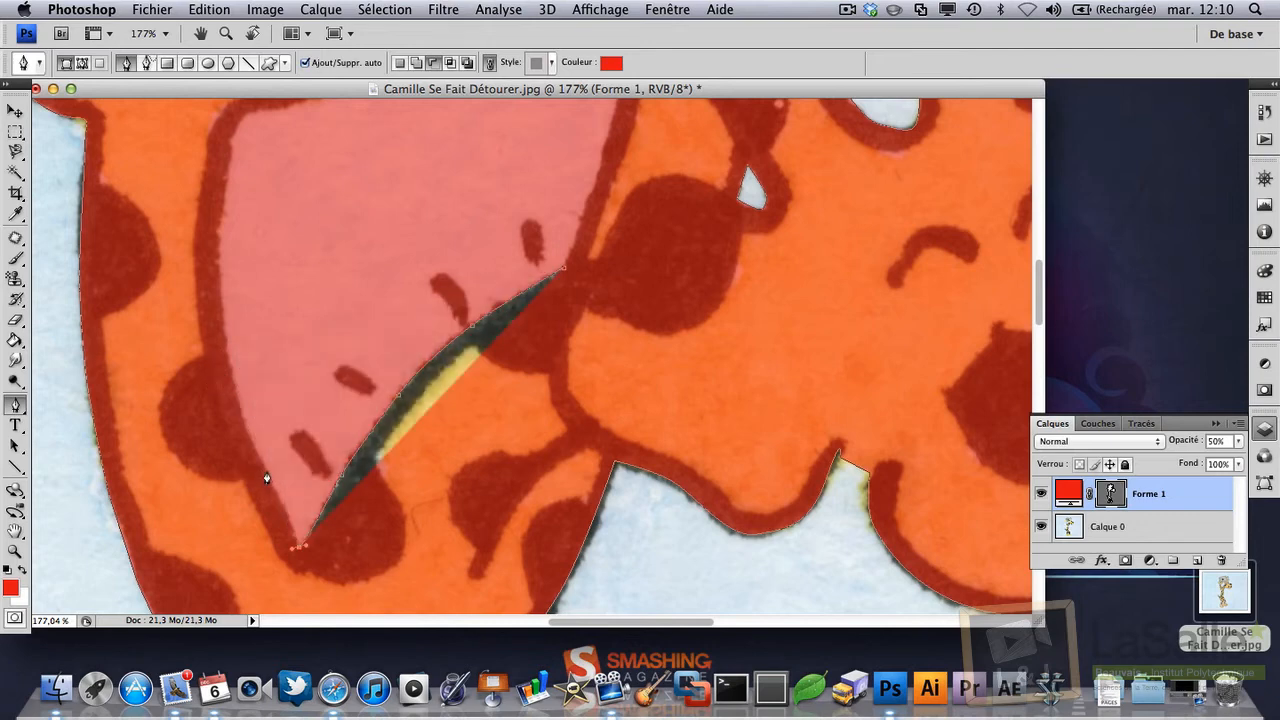
drag(267, 474, 260, 462)
key(super+z)
Step: Continue the subtracting path from the lowest corner along the inner edge of the raised arm to the wrist
click(286, 507)
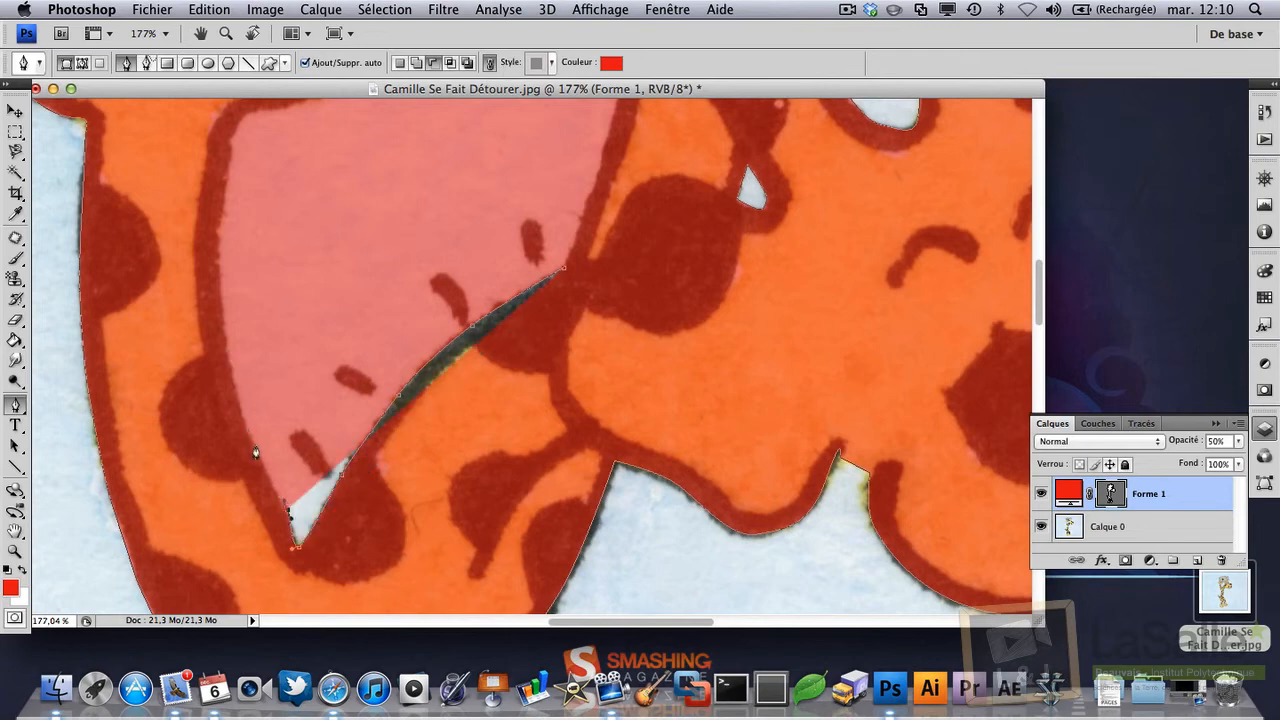
click(246, 416)
scroll(254, 331, down, 2)
scroll(250, 320, up, 3)
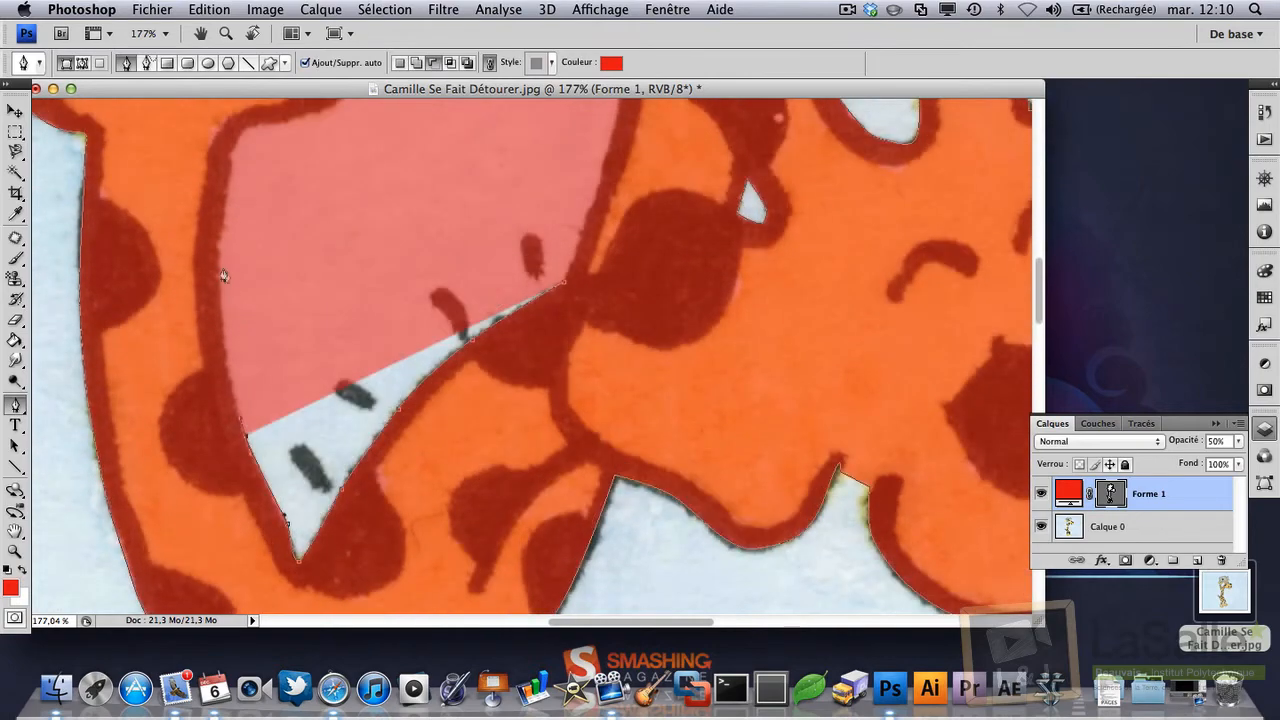
drag(220, 271, 252, 222)
scroll(225, 237, up, 3)
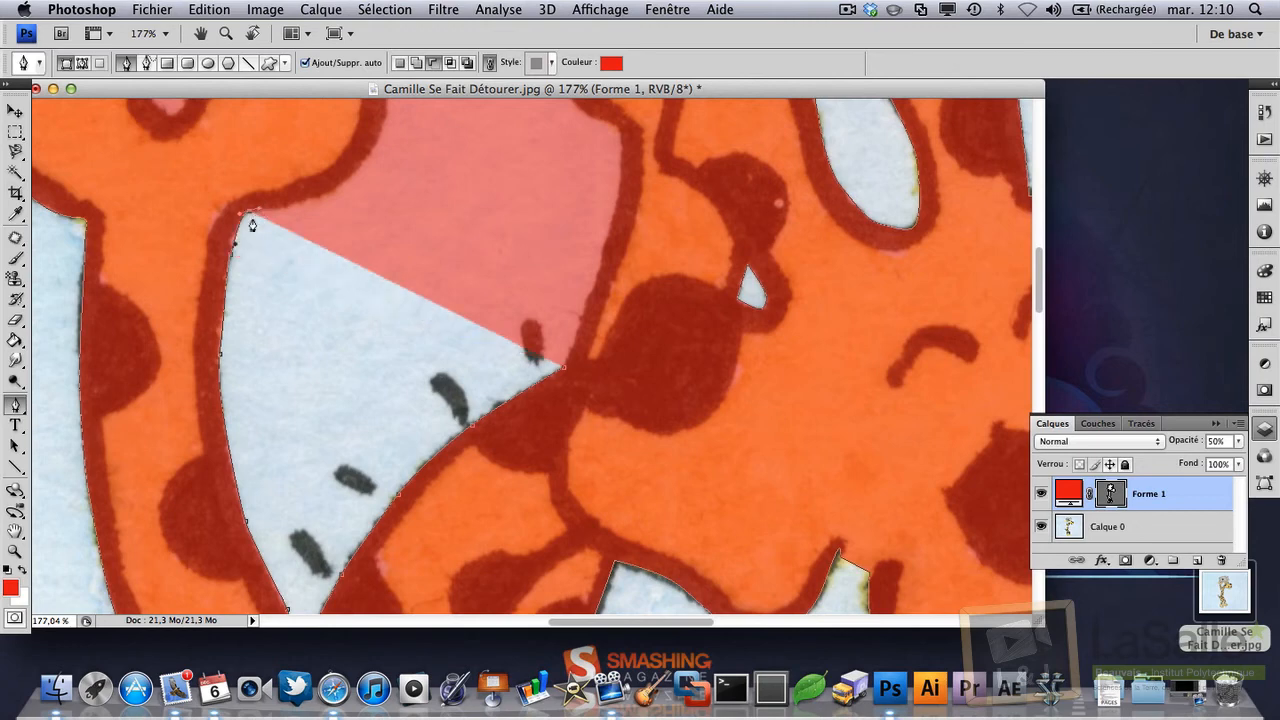
Step: Extend the cut-out path around the hand and along the camera's underside to the edge of the other hand
scroll(300, 223, up, 5)
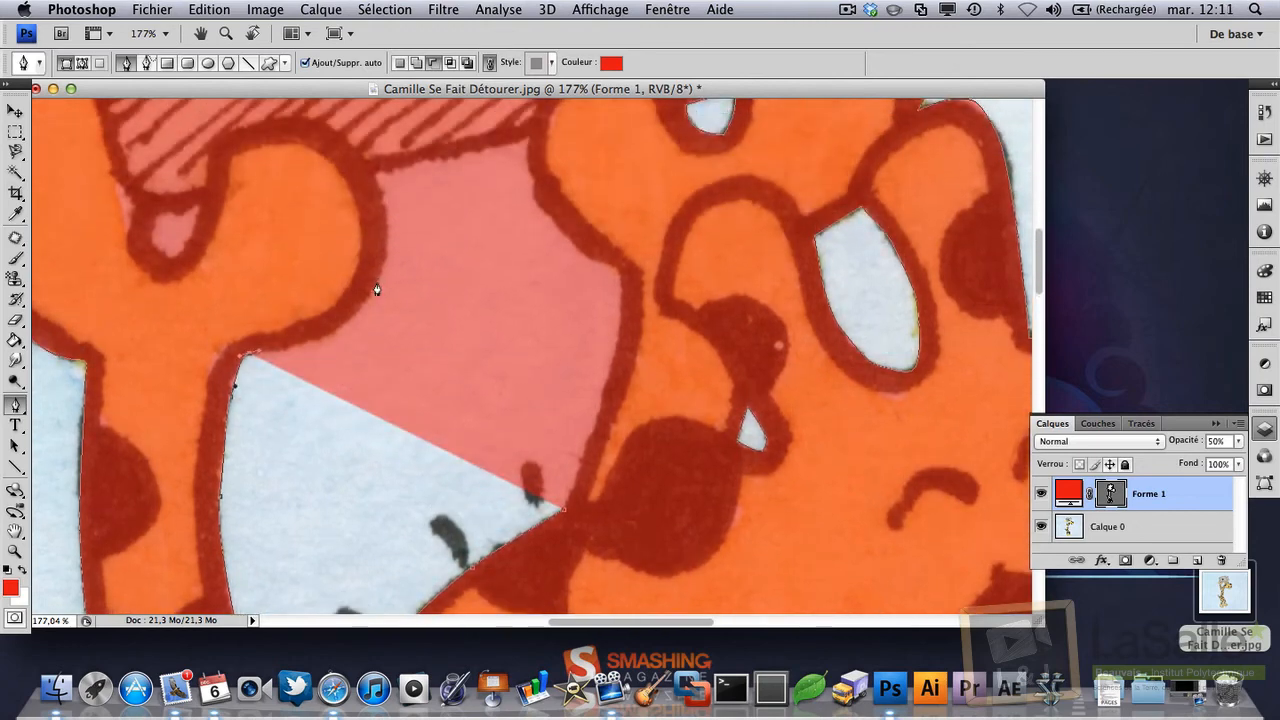
drag(377, 285, 401, 211)
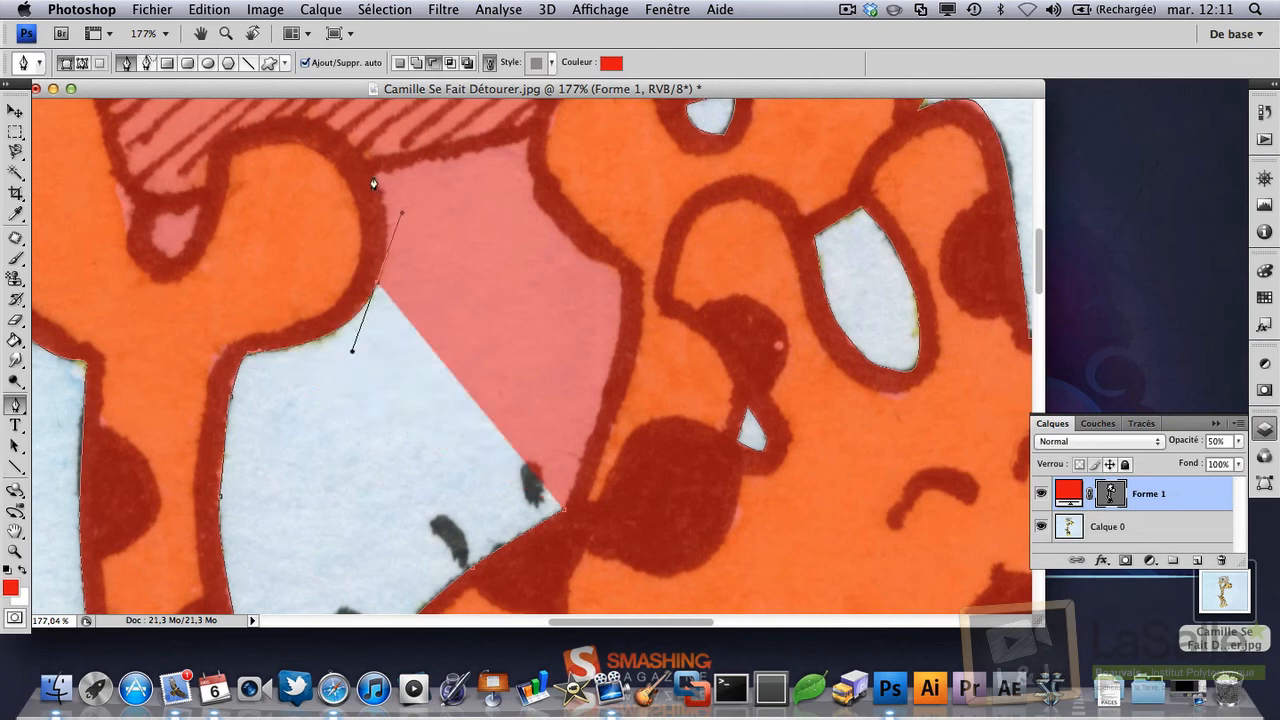
click(373, 177)
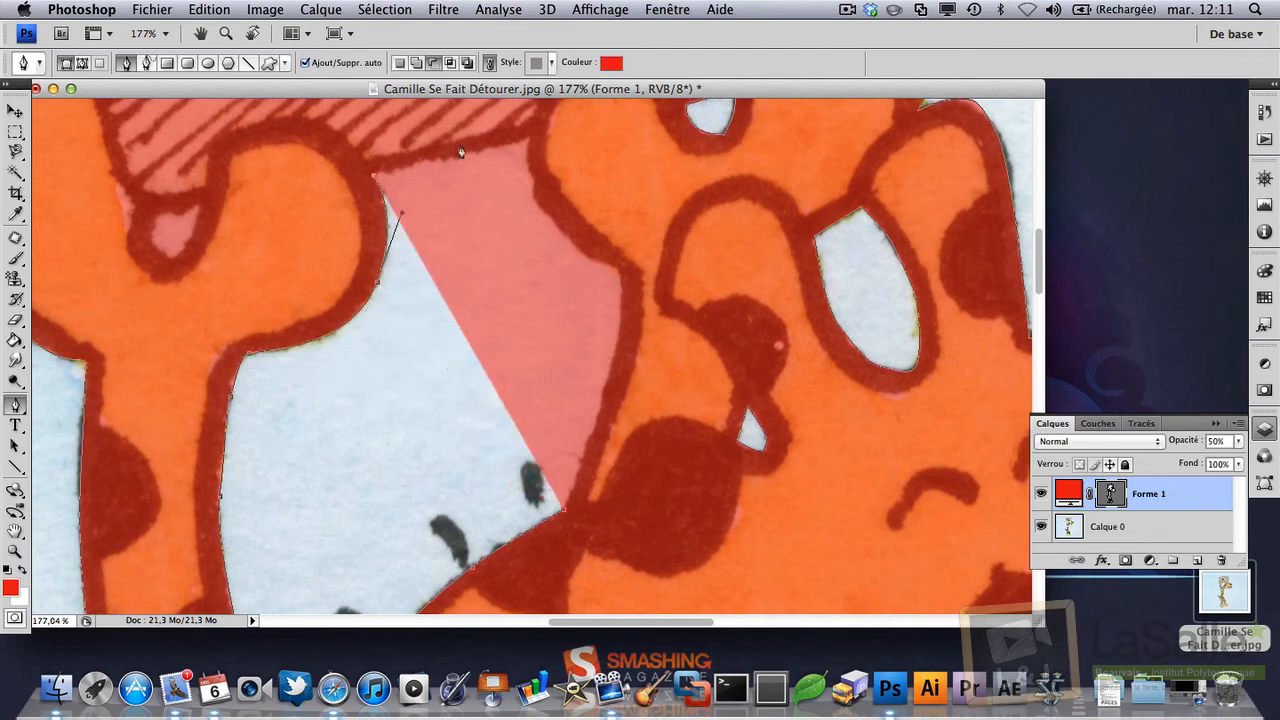
click(530, 141)
drag(530, 141, 534, 160)
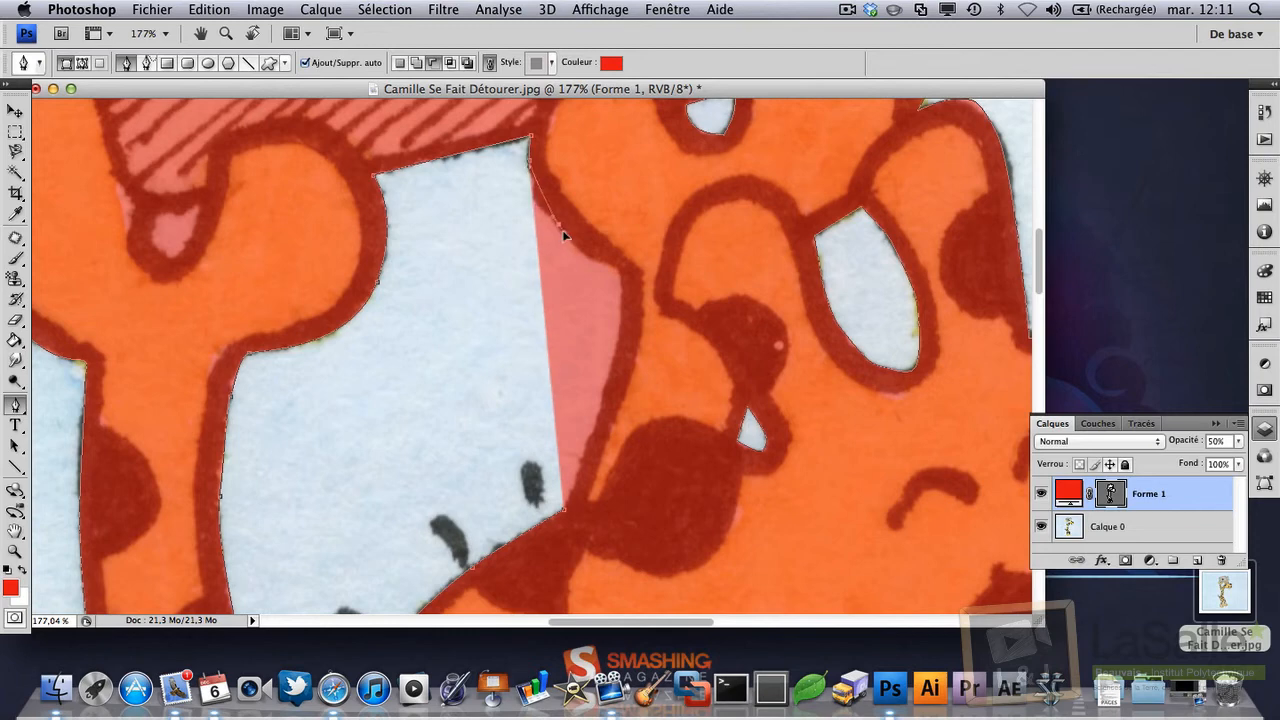
Step: Trace the second hand and inner arm edge down to the neck and close the large cut-out path at its starting point
drag(559, 224, 589, 250)
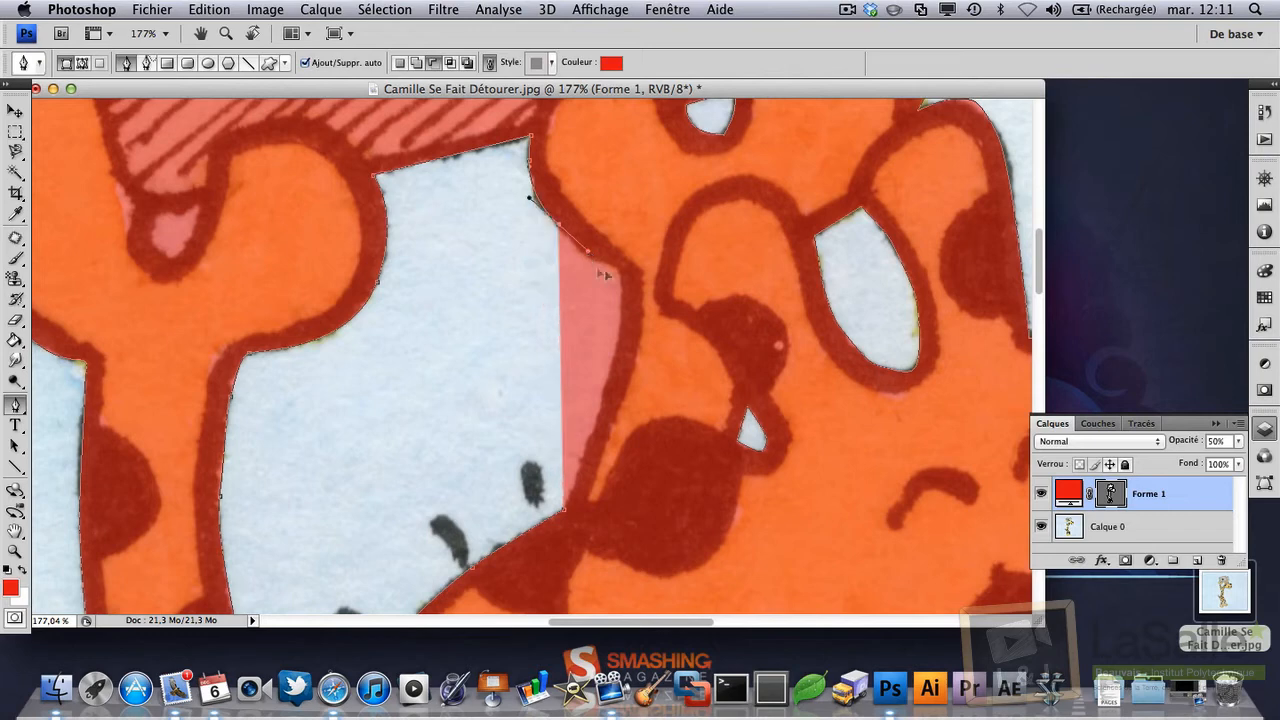
click(619, 275)
drag(616, 355, 611, 366)
scroll(611, 366, down, 3)
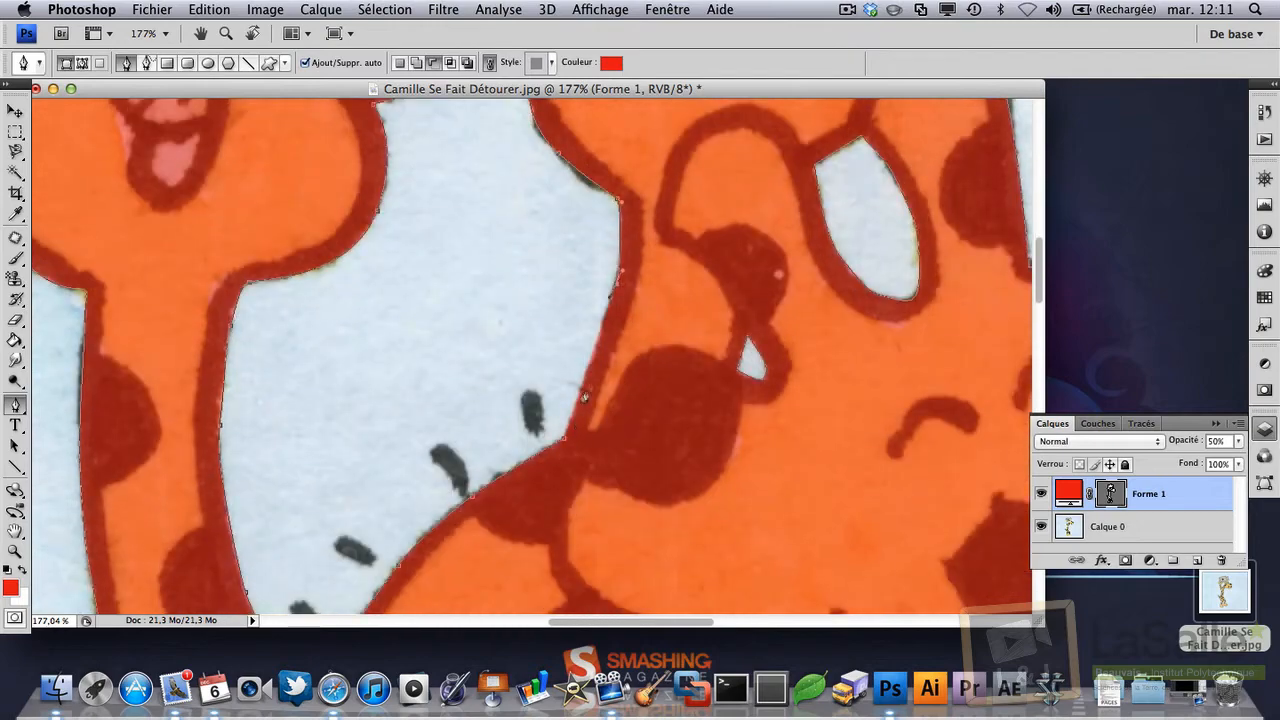
click(565, 449)
Step: Cut out the small gap between the fingers under the camera's corner with a closed Pen path
scroll(337, 237, up, 4)
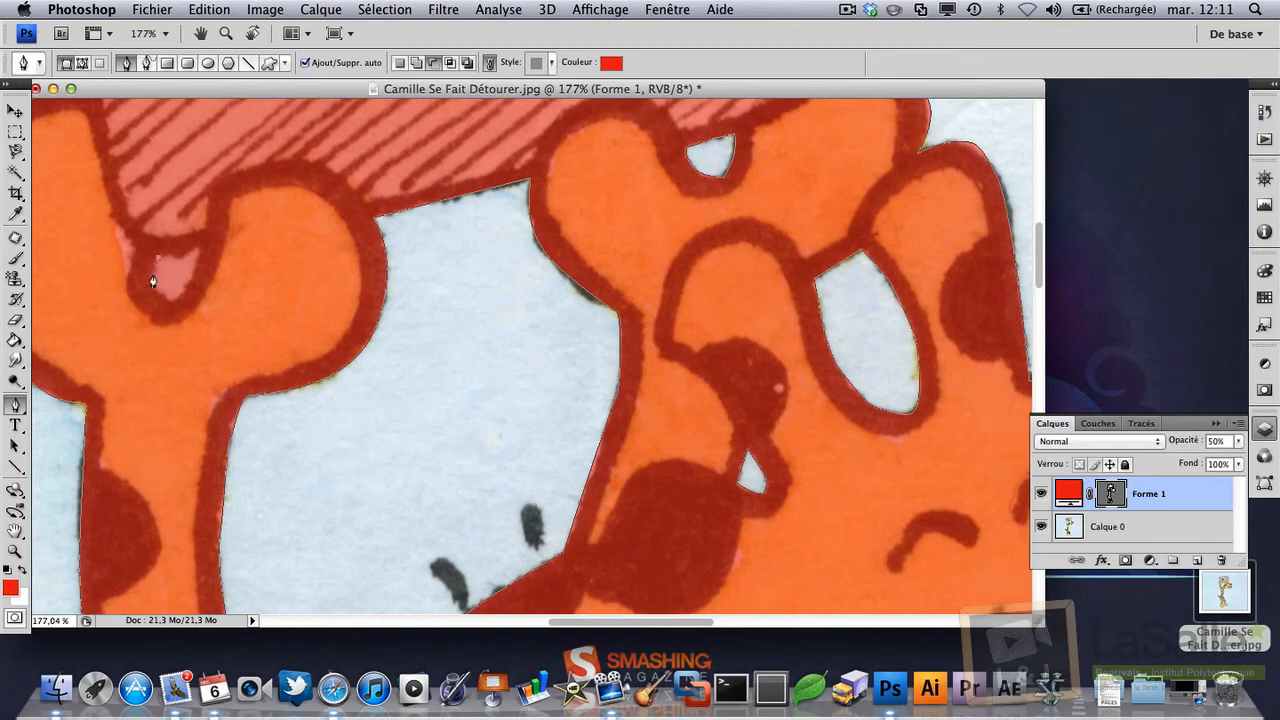
click(157, 292)
click(172, 303)
click(188, 289)
click(199, 257)
click(180, 258)
click(159, 258)
Step: Set the Pen tool to add to the shape area and trace the short mane stroke nearest the head
scroll(322, 316, down, 5)
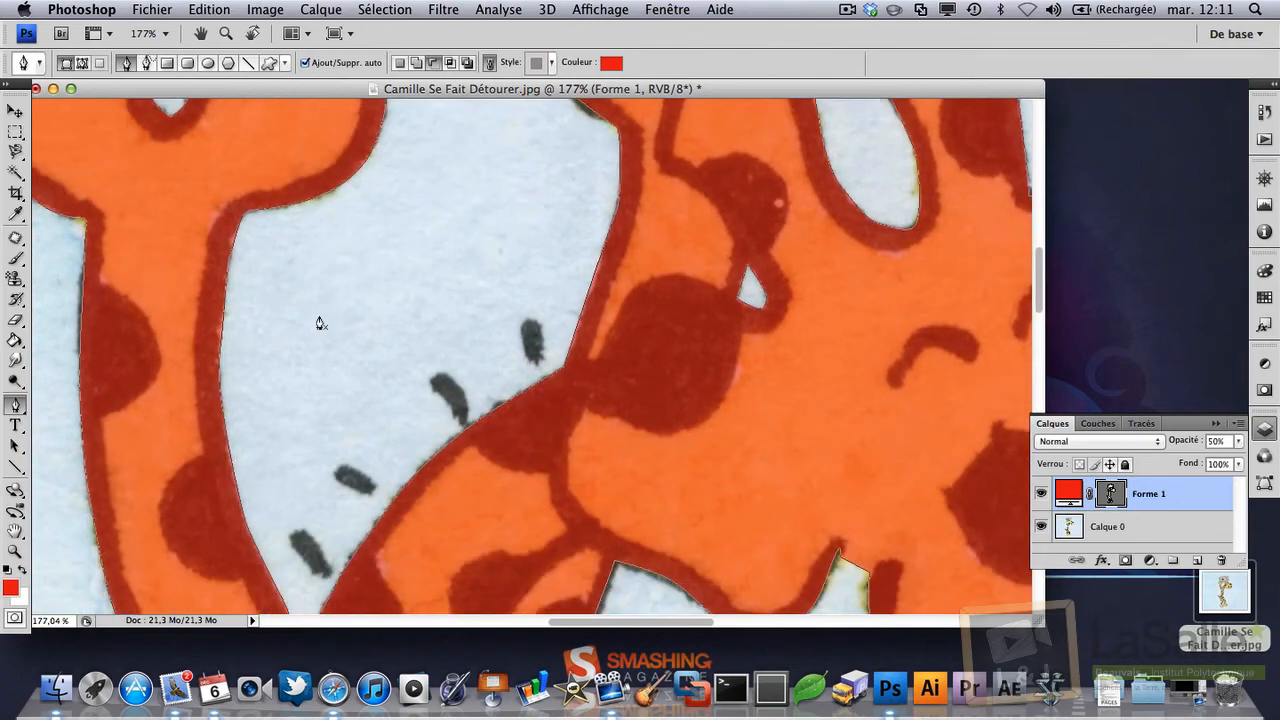
click(417, 63)
scroll(480, 340, down, 2)
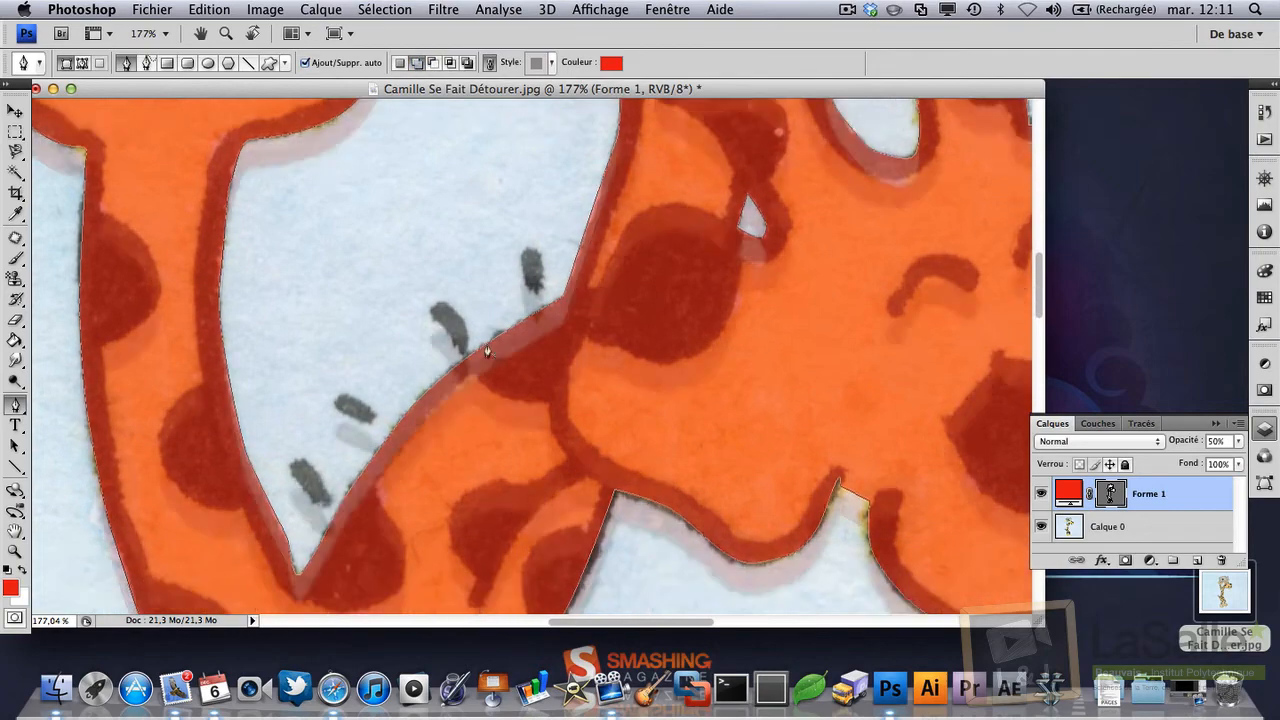
click(522, 263)
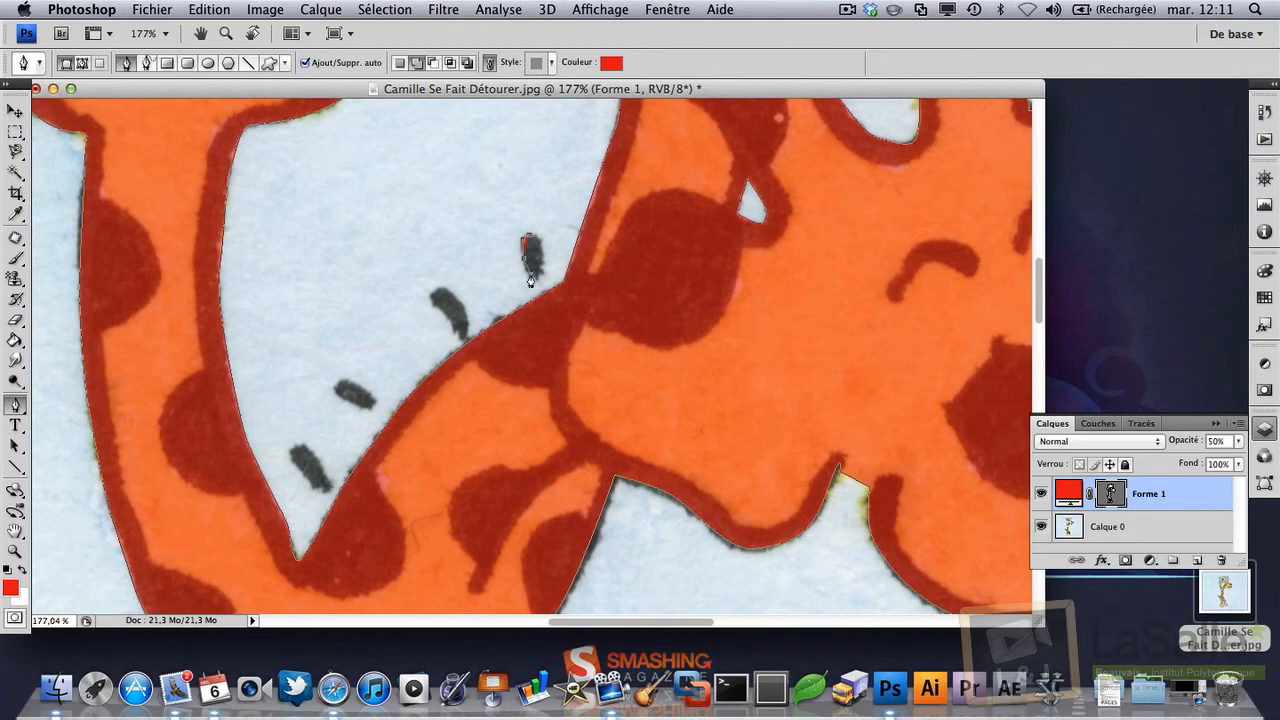
click(530, 281)
click(541, 262)
click(538, 243)
click(531, 240)
Step: Add the second and third mane strokes along the neck to the shape with closed Pen paths
click(466, 336)
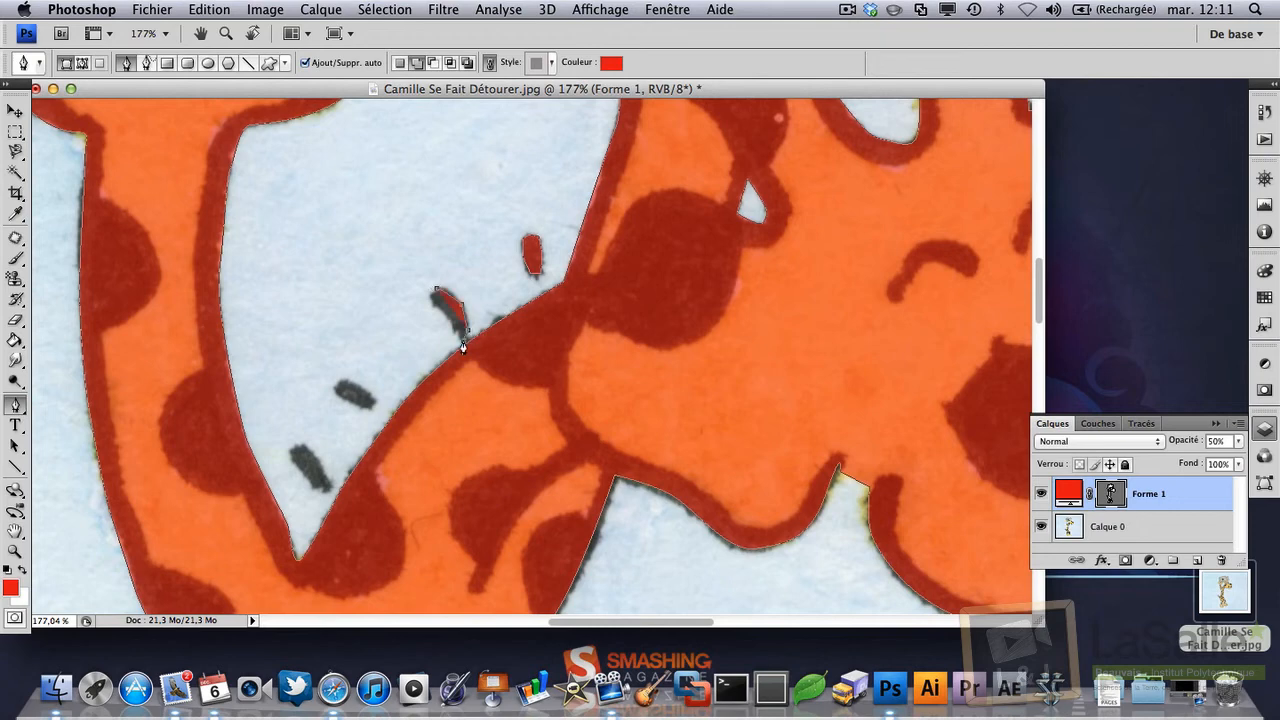
click(463, 346)
click(435, 293)
drag(342, 381, 369, 408)
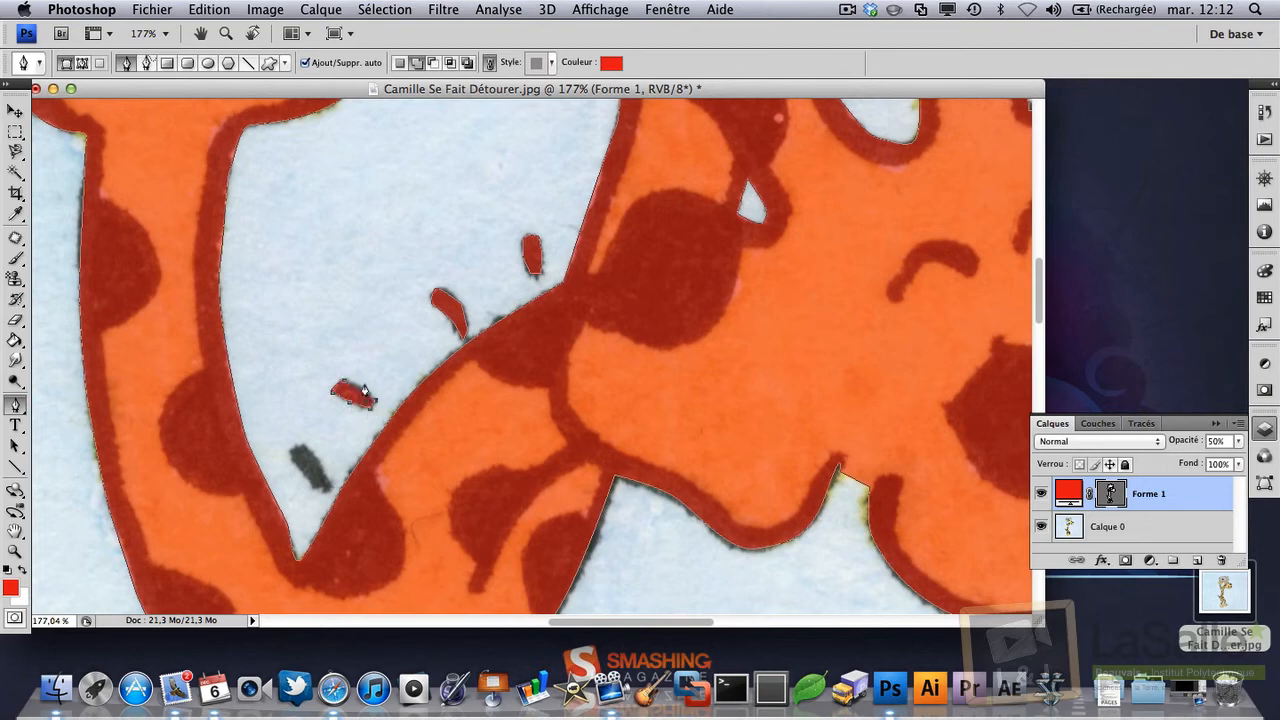
click(344, 386)
Step: Trace the last mane stroke, lowest on the neck, as a closed path added to the shape
click(303, 442)
click(293, 450)
click(297, 465)
click(328, 488)
click(303, 443)
Step: Load the Forme 1 shape as a selection and make Calque 0 the active layer
scroll(452, 368, down, 5)
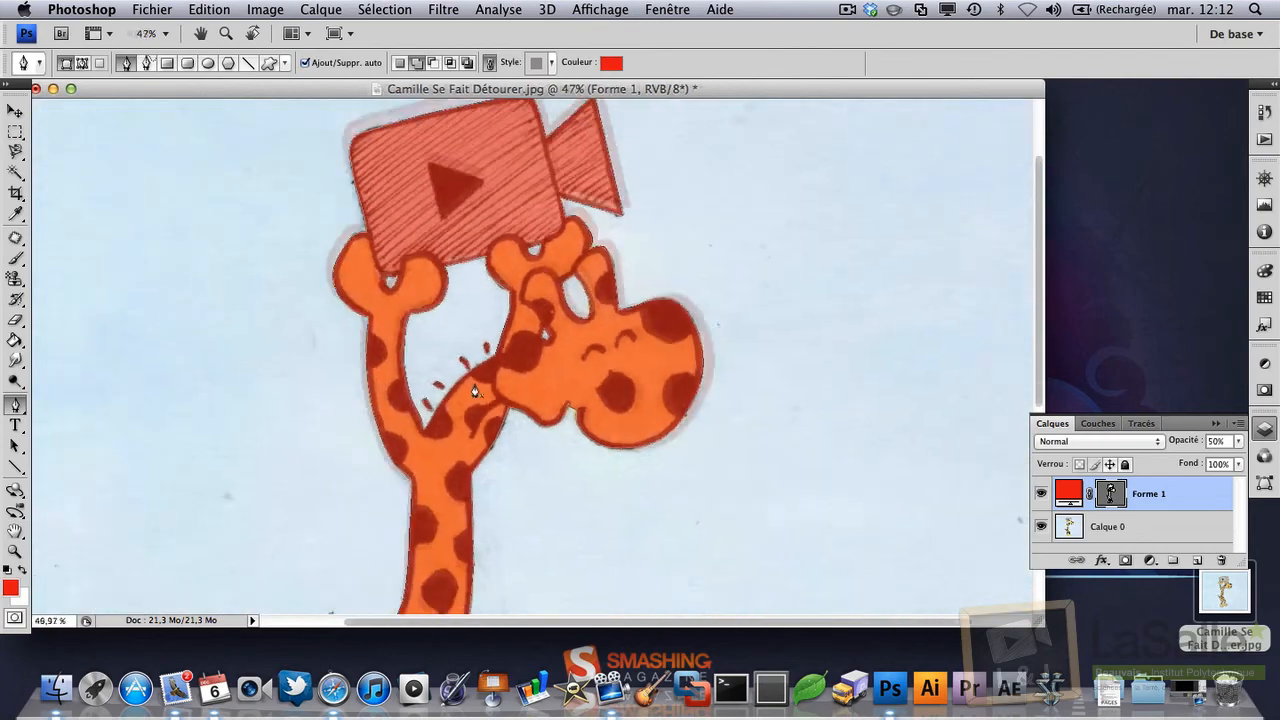
scroll(476, 388, down, 1)
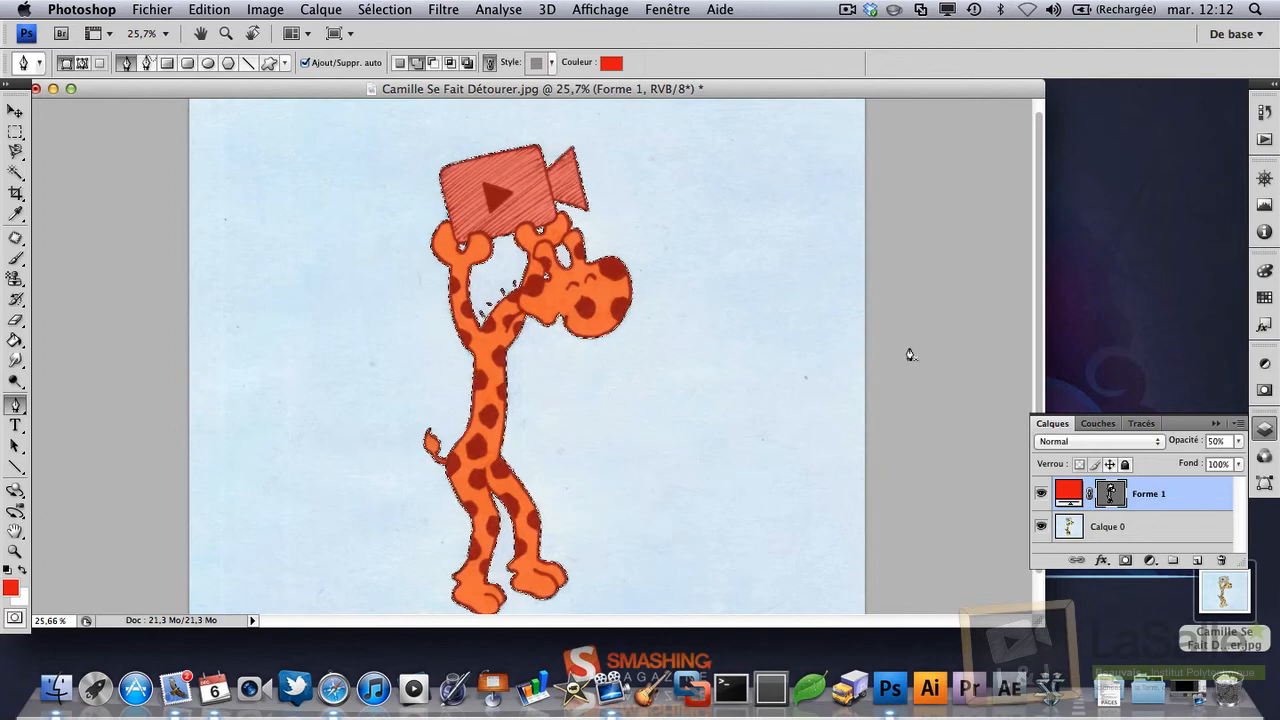
click(1112, 528)
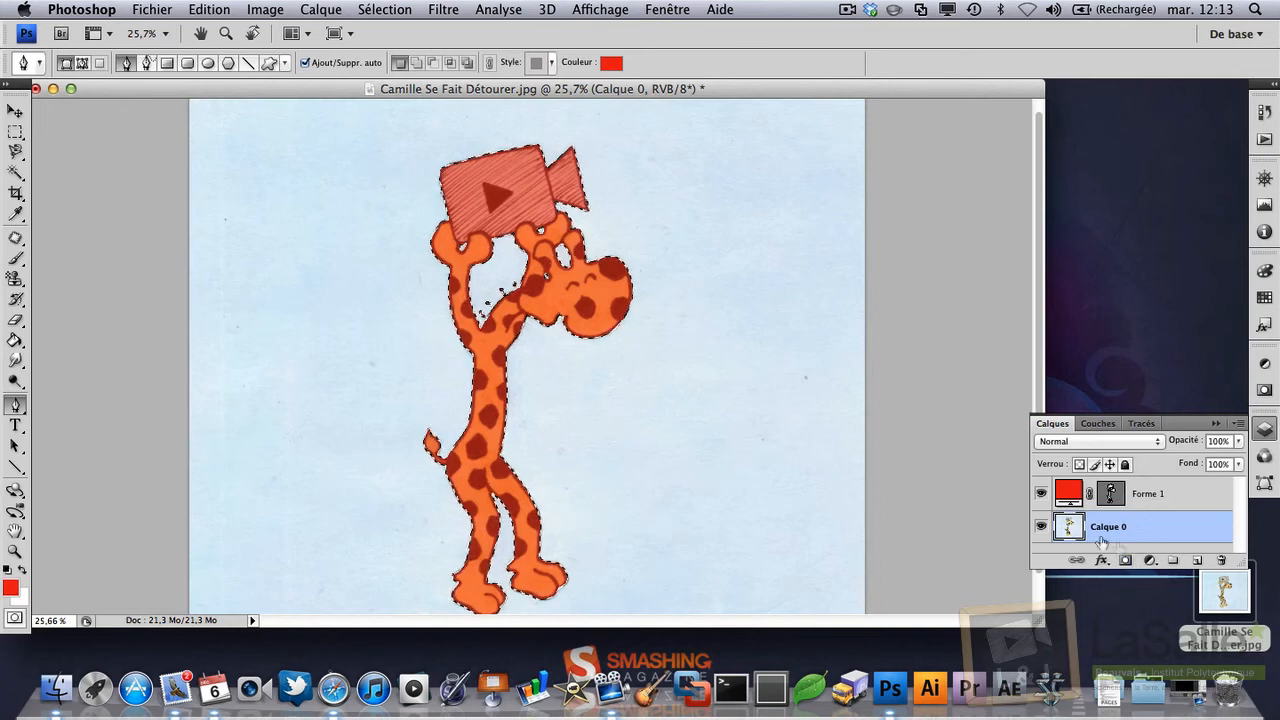
scroll(690, 456, down, 3)
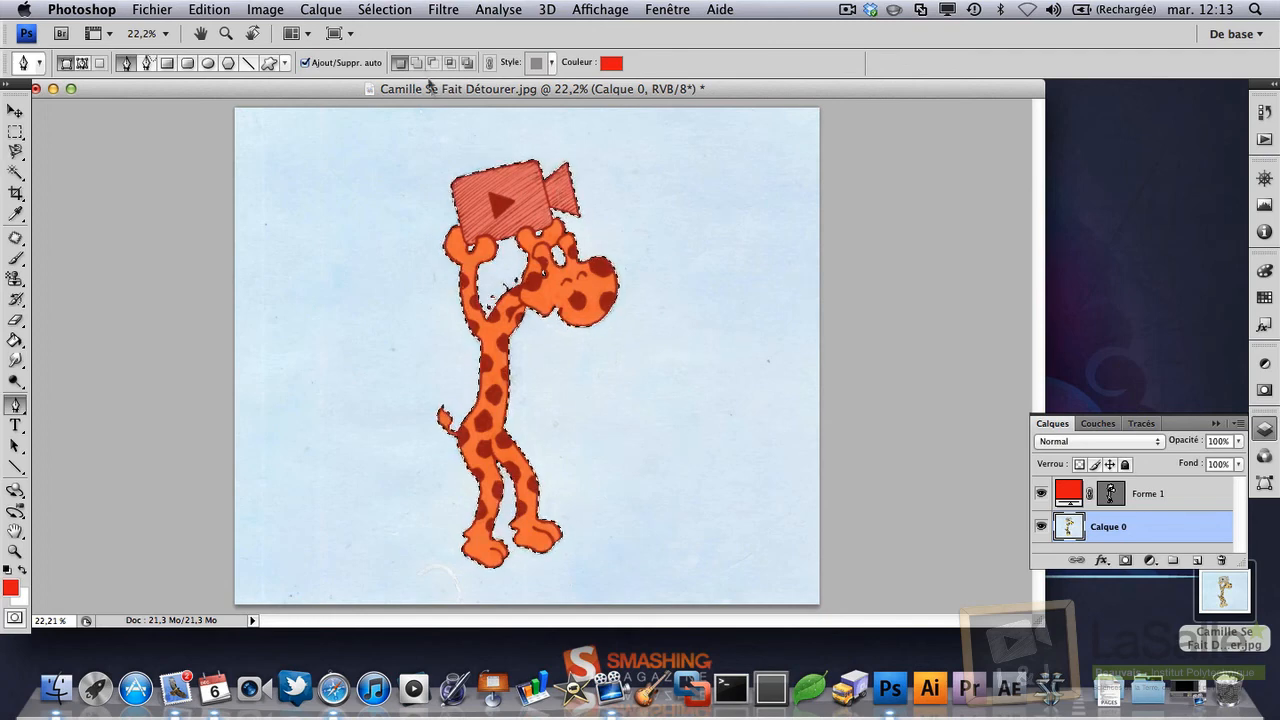
Step: Invert the selection, delete the background from Calque 0, then deselect and hide the Forme 1 layer
click(390, 12)
click(413, 81)
key(super+shift+i)
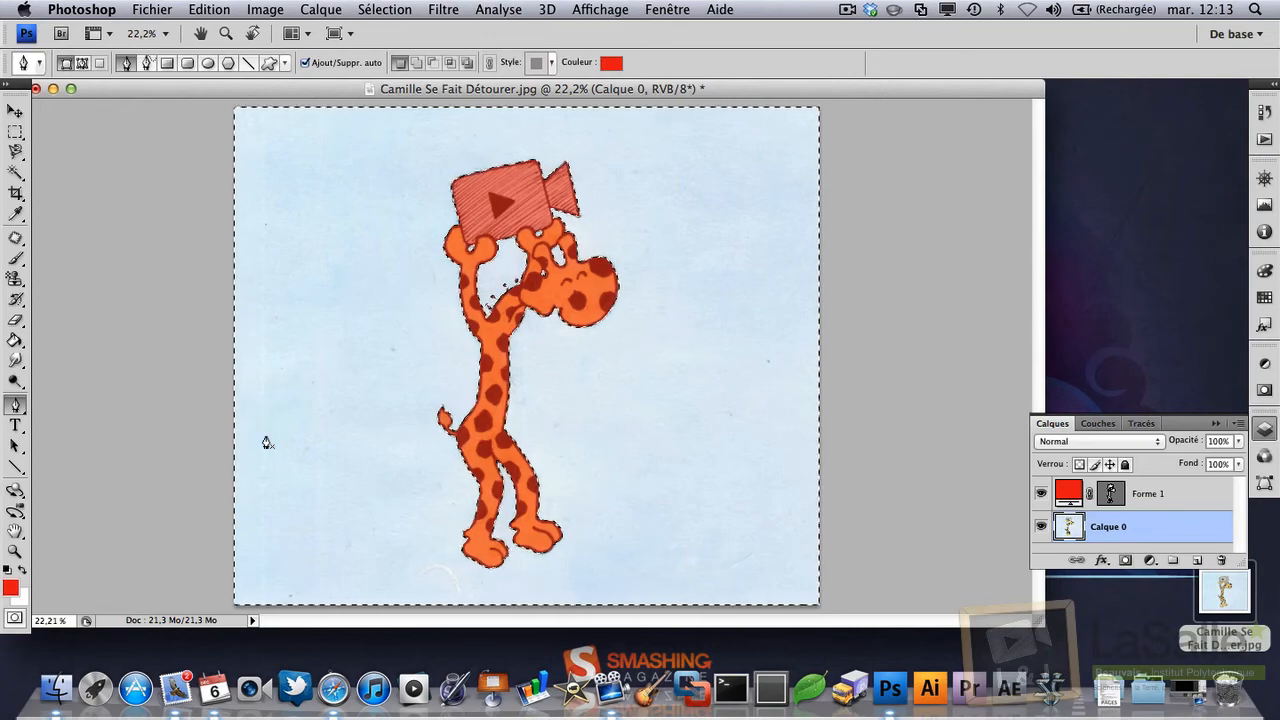
key(Delete)
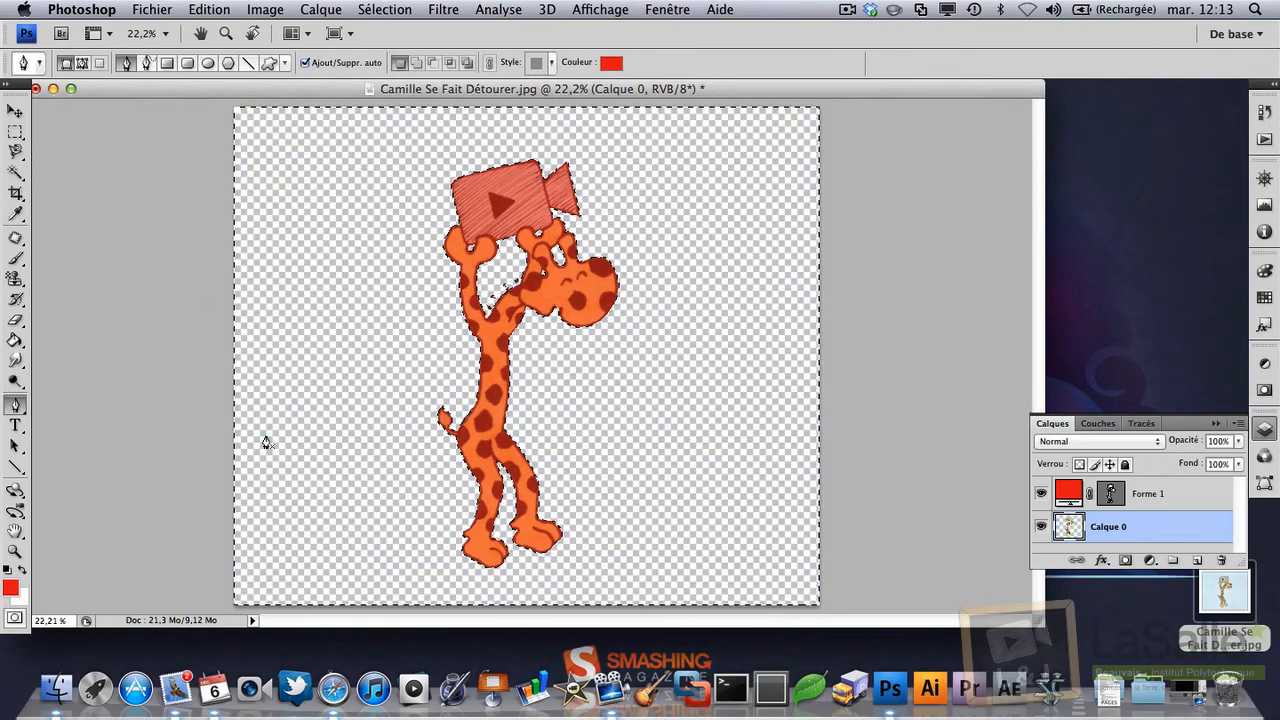
key(super+d)
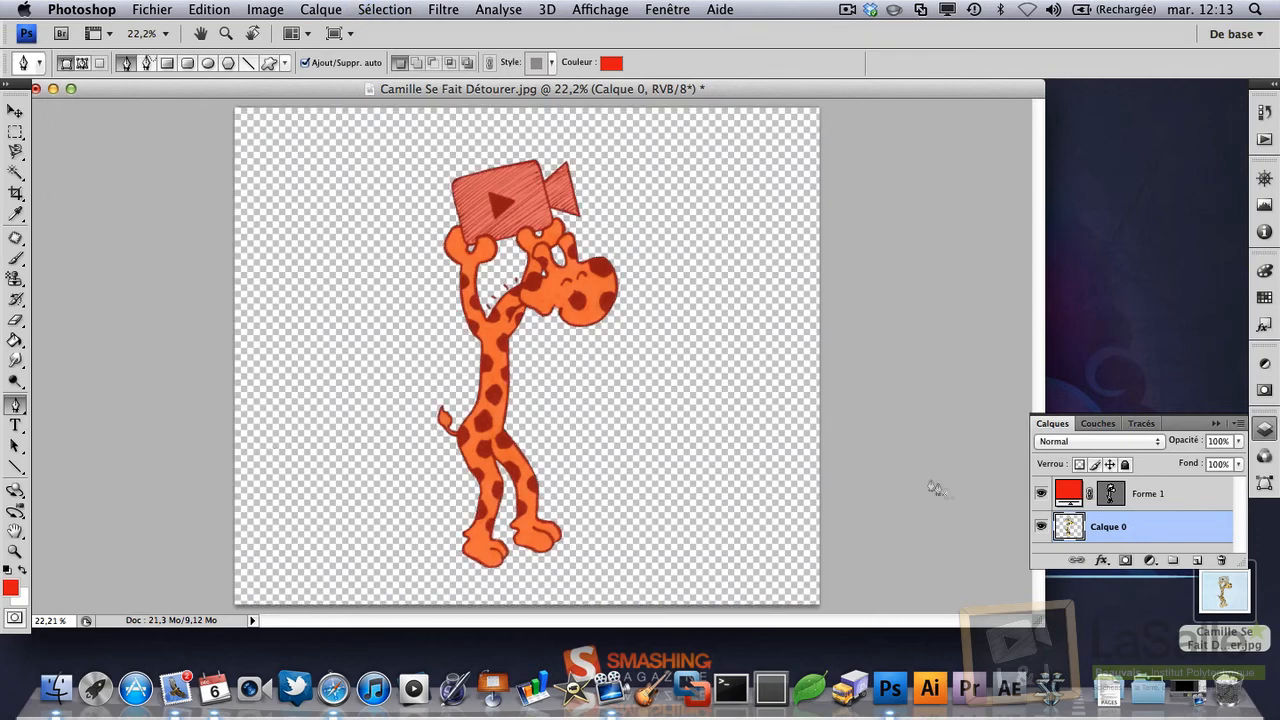
click(1040, 493)
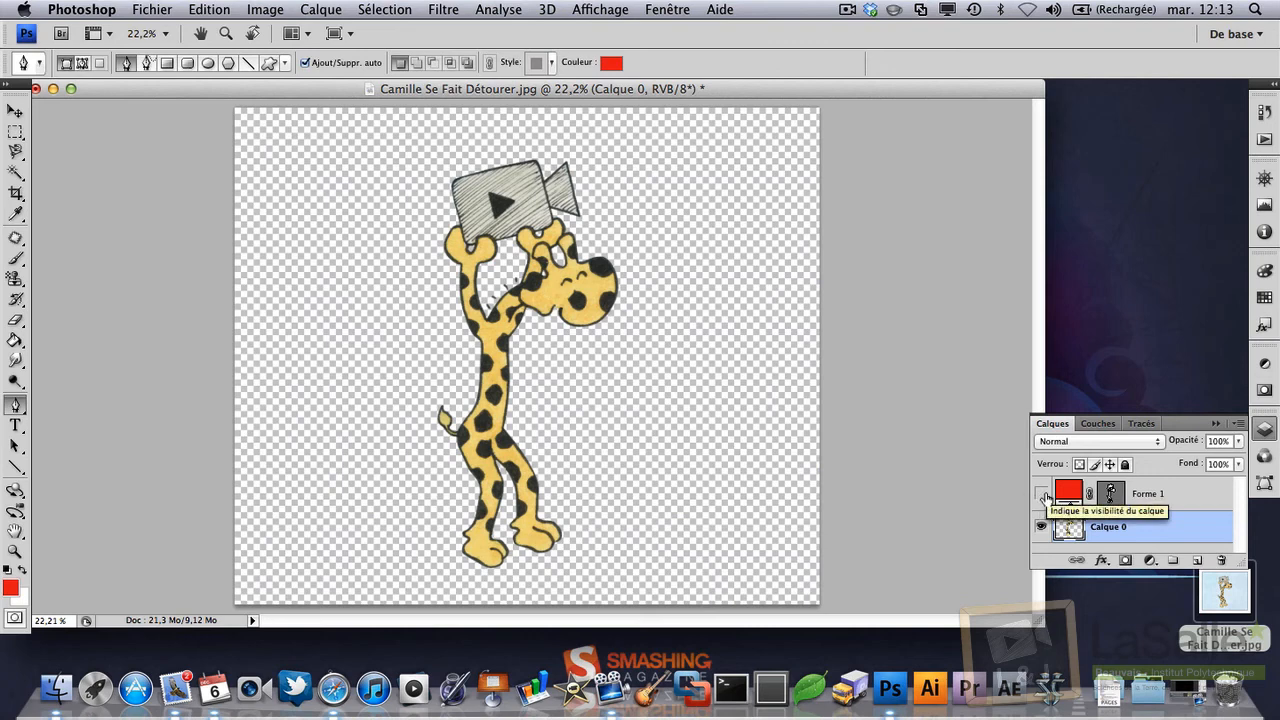
Step: Revert the document history to the last "Fermer le tracé" state, before the selection was made
click(1264, 112)
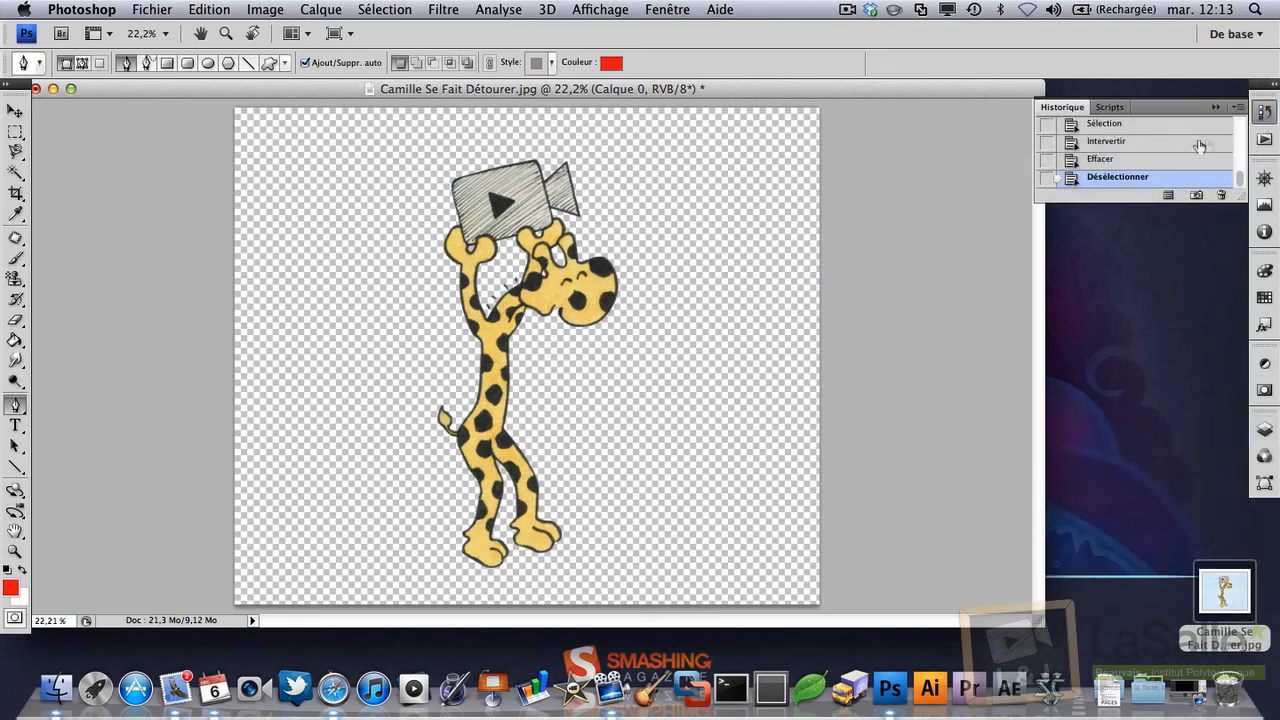
click(1135, 147)
scroll(1132, 155, up, 2)
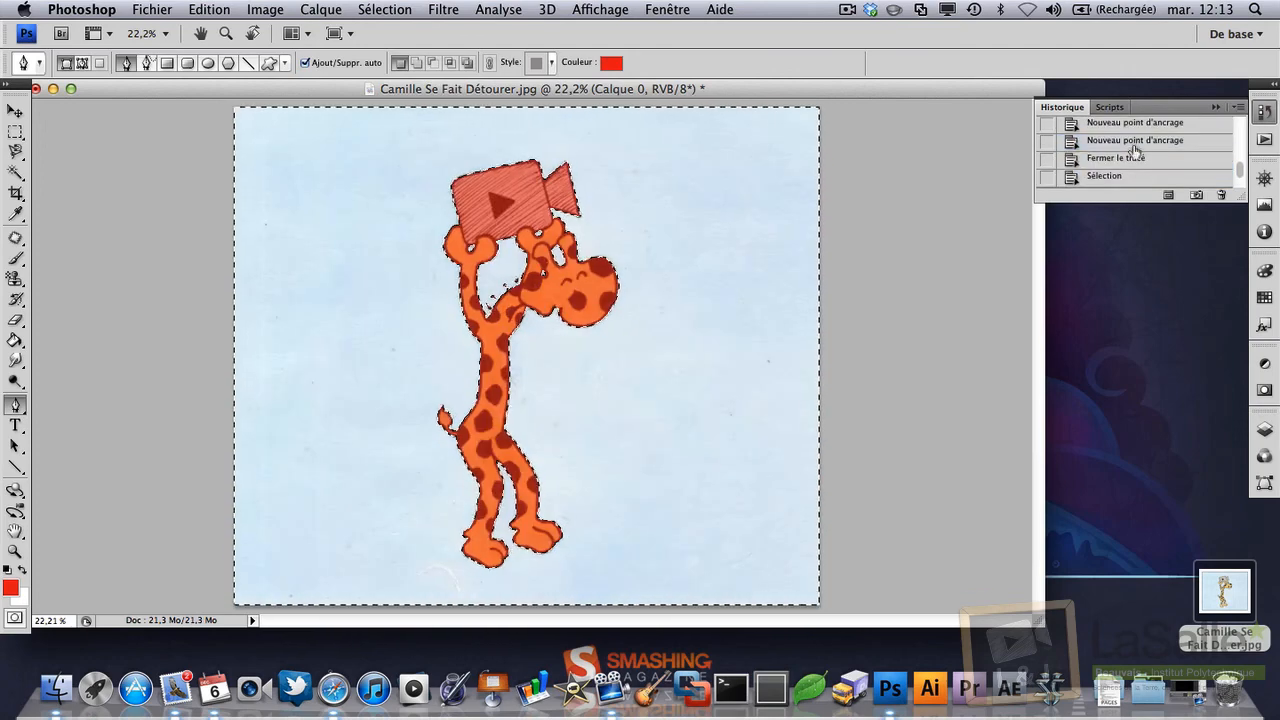
click(1132, 159)
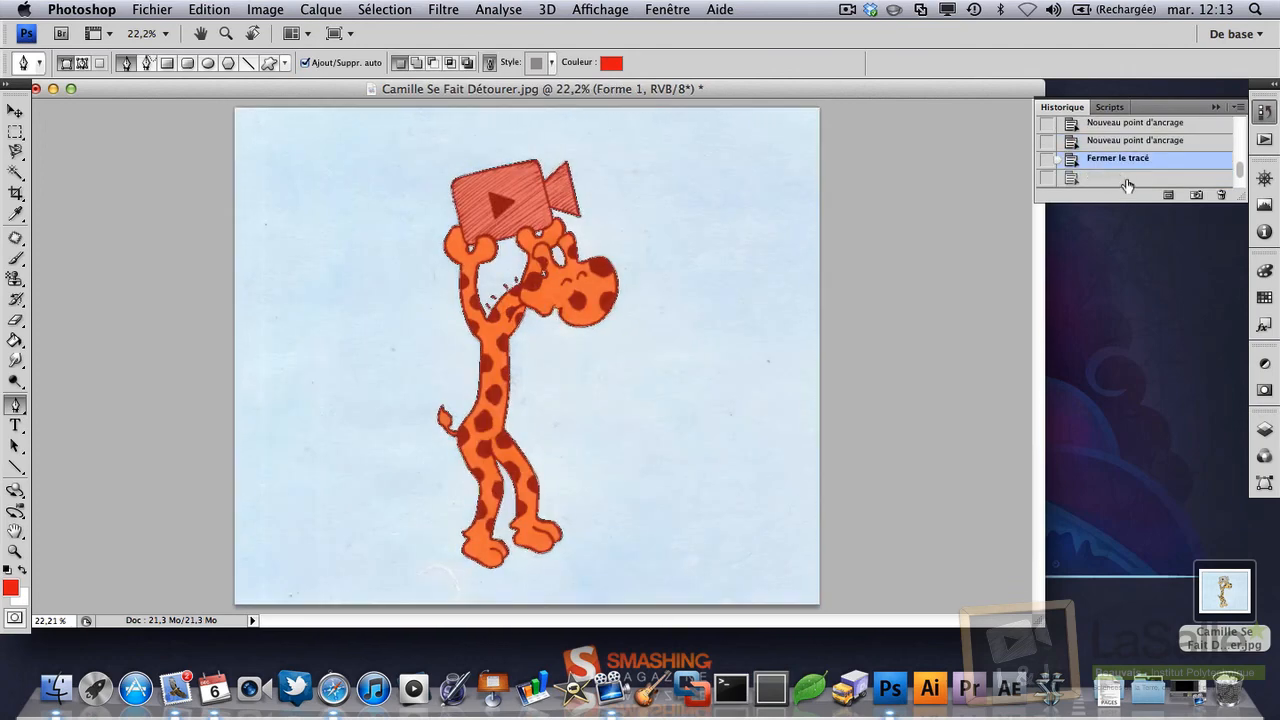
Step: Load the Forme 1 mask as a selection and copy the giraffe from Calque 0 into a new layer above it
click(1264, 428)
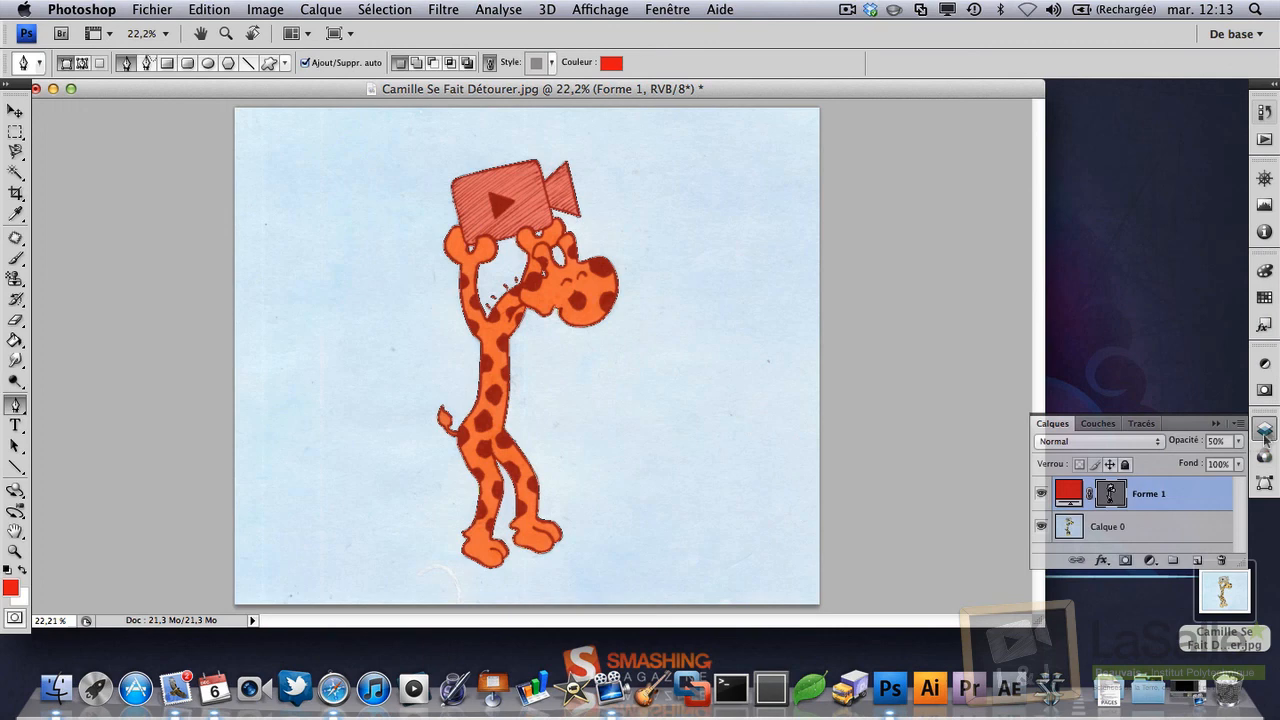
super+click(1113, 494)
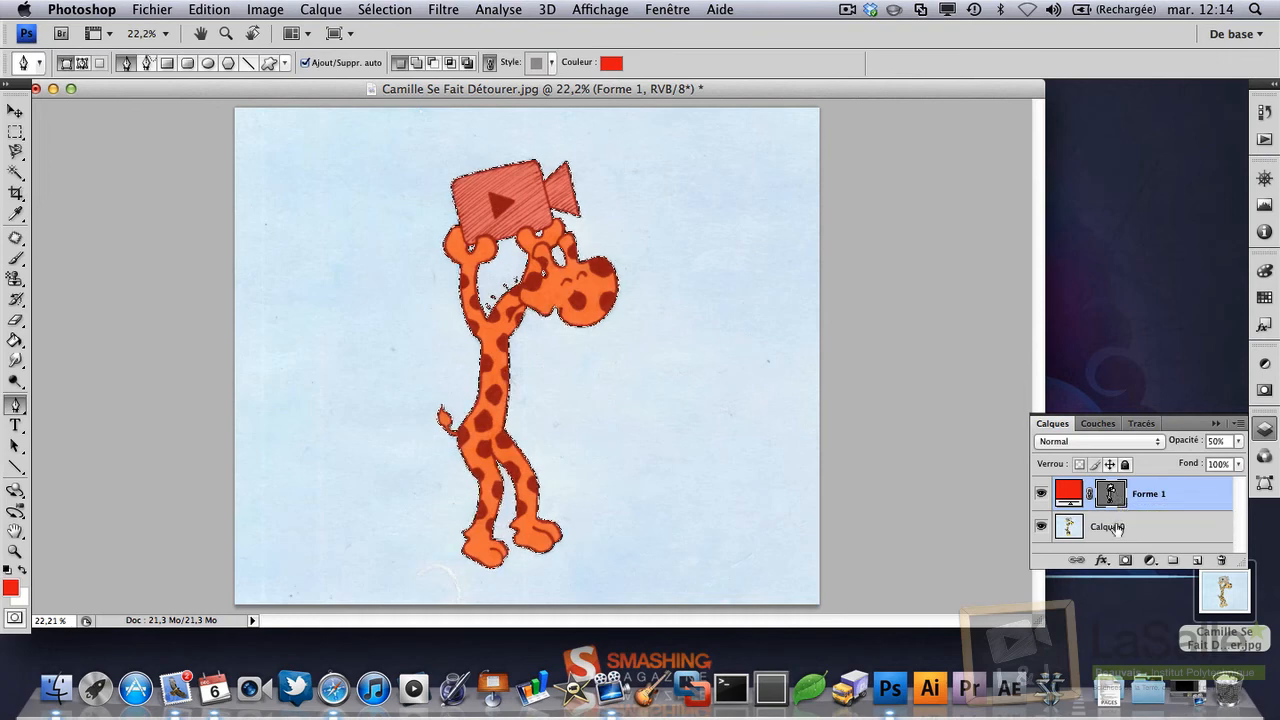
click(1116, 528)
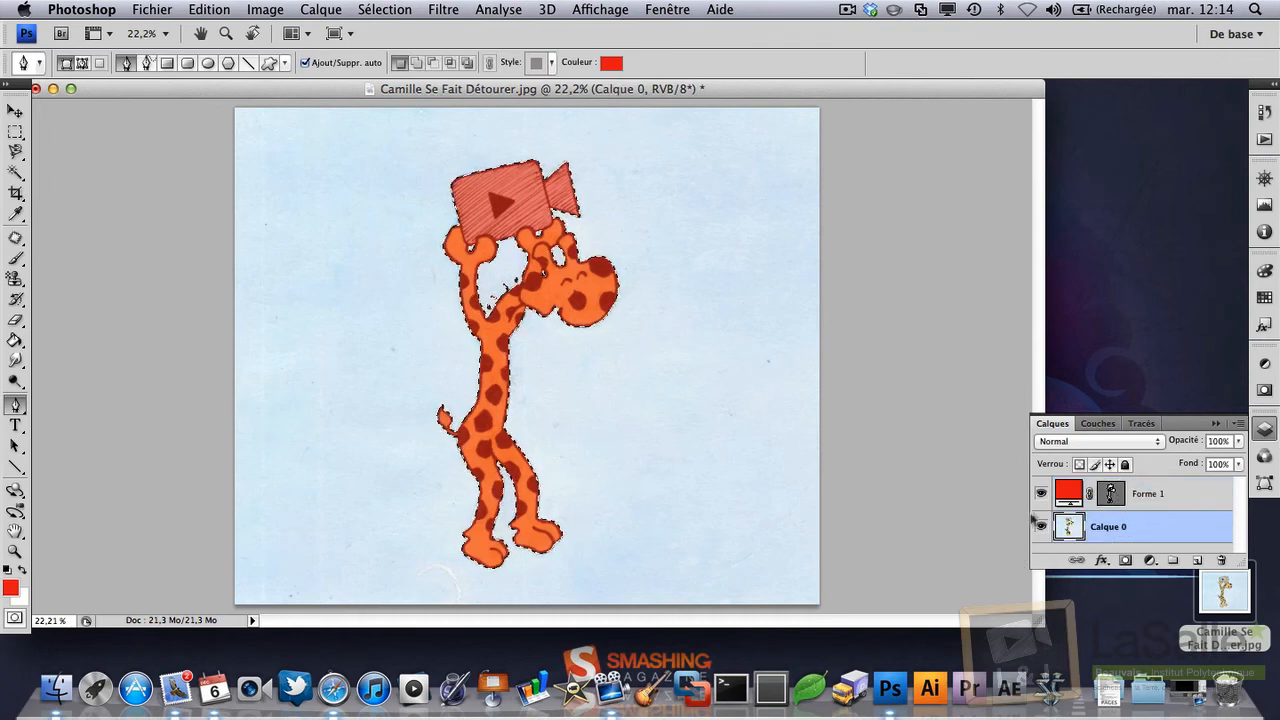
click(1200, 561)
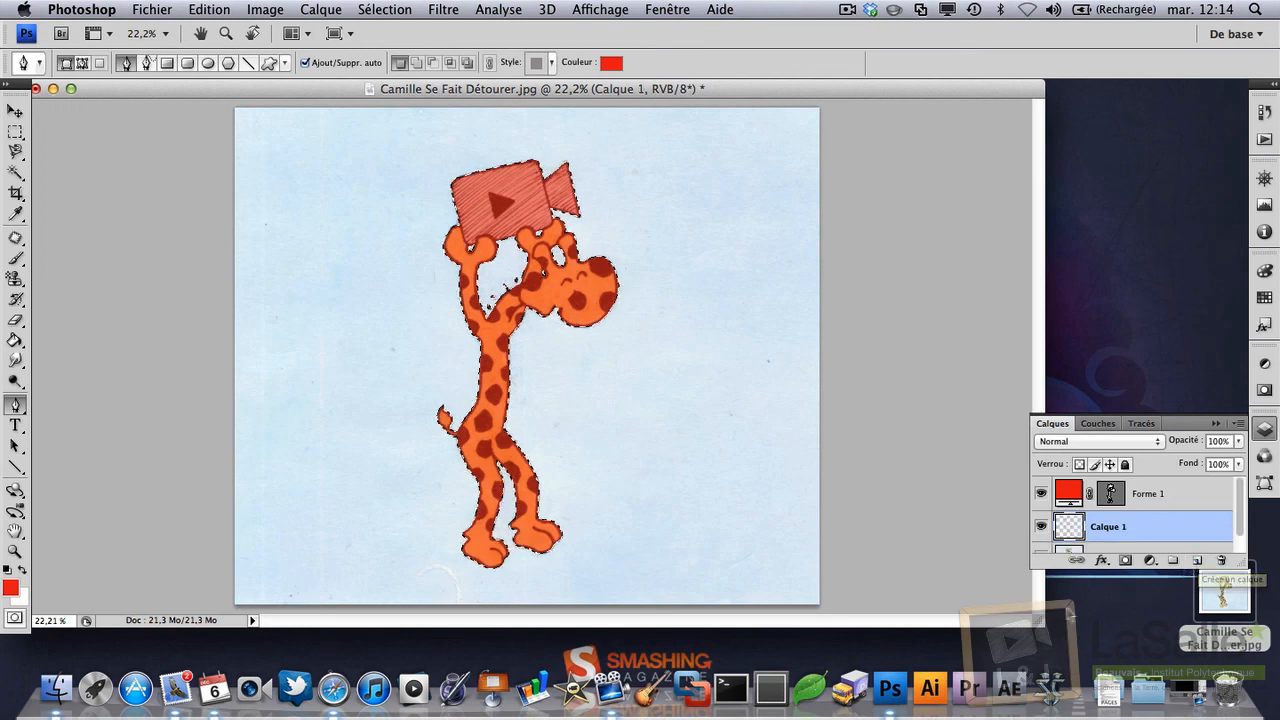
key(super+v)
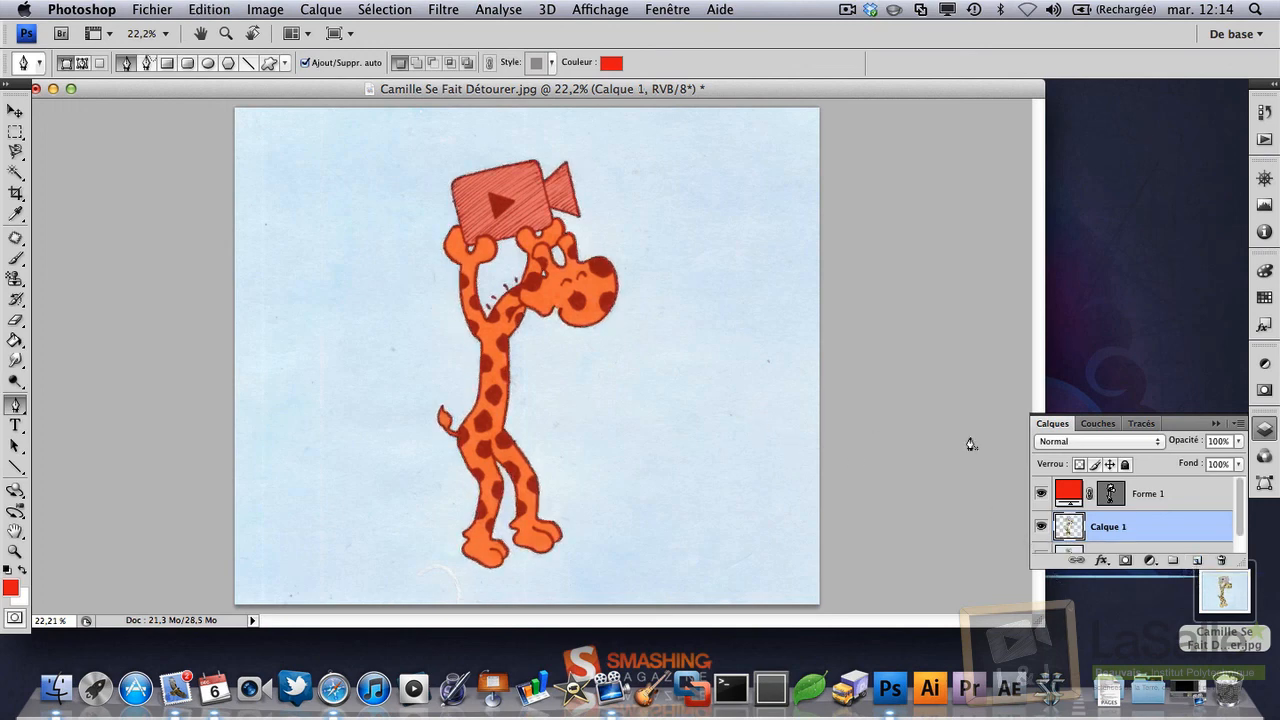
Step: Hide the Forme 1 and Calque 0 layers, leaving only the copied giraffe layer displayed
click(1041, 493)
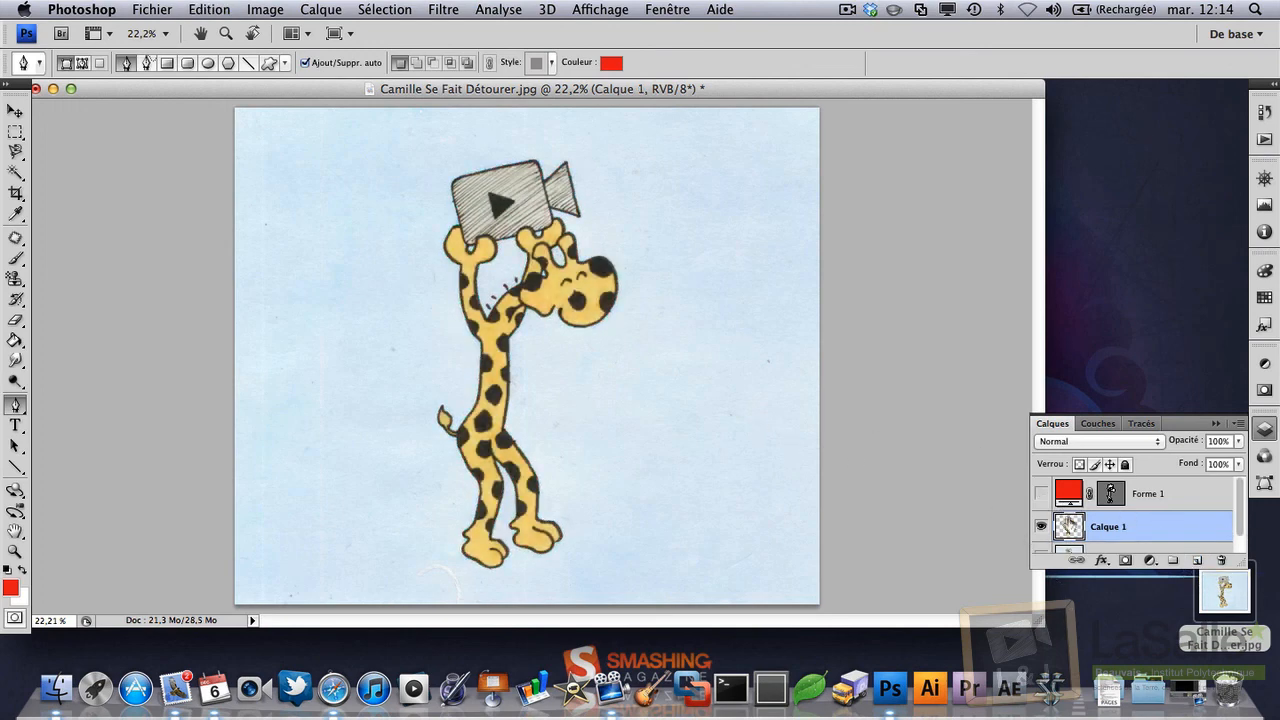
scroll(1043, 520, down, 1)
click(1041, 537)
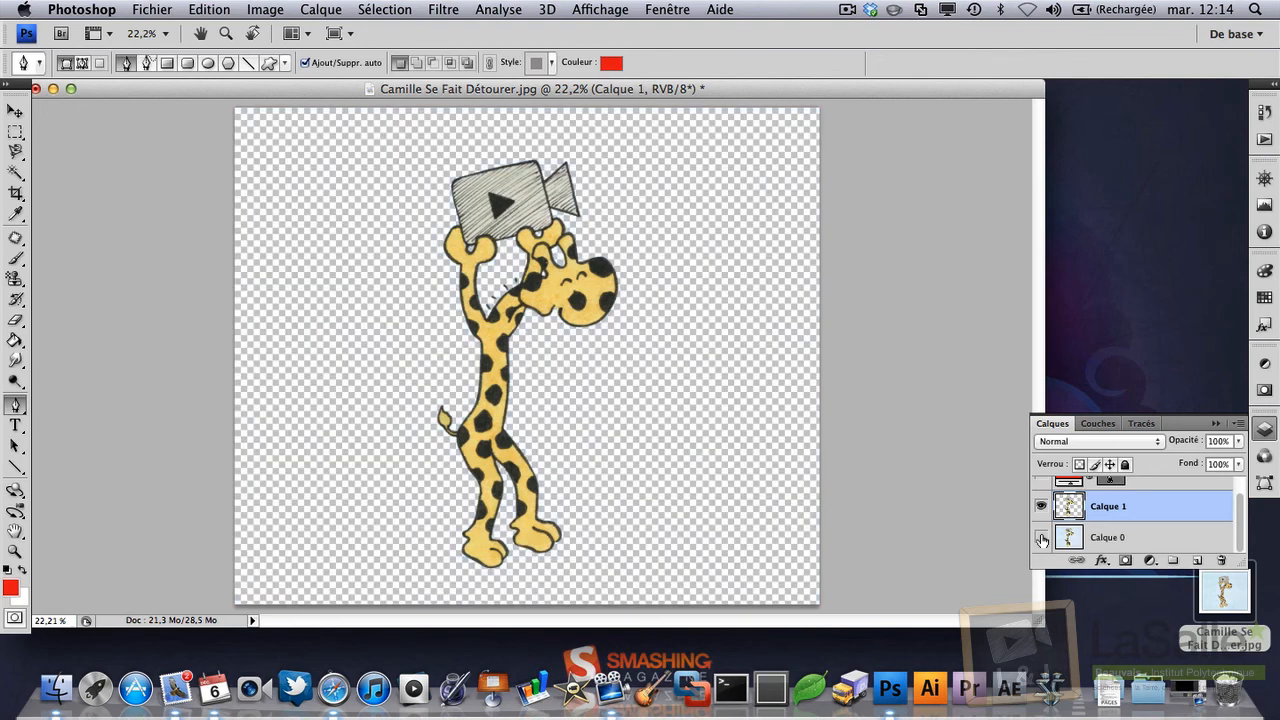